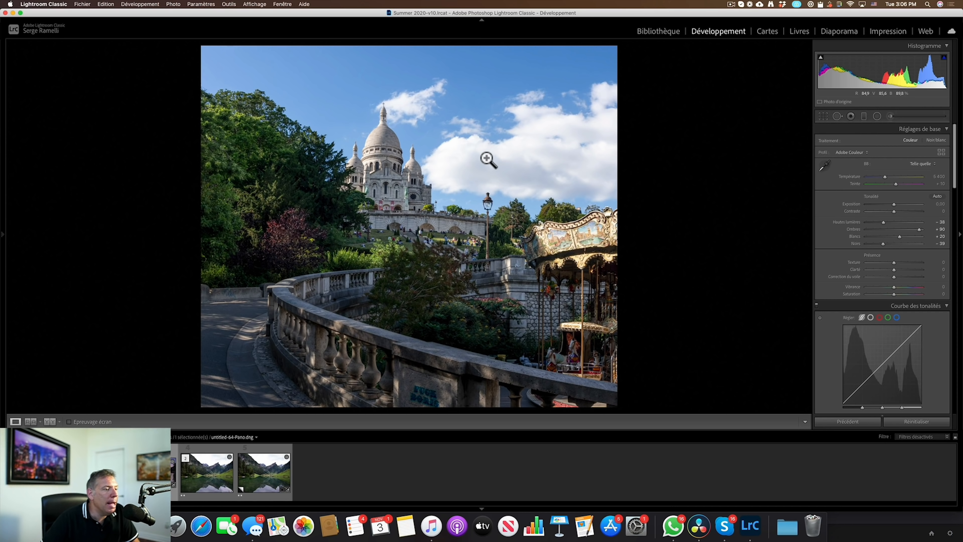
Open the basilica panorama from Lightroom in Adobe Photoshop 2021 for editing.
right_click(47, 397)
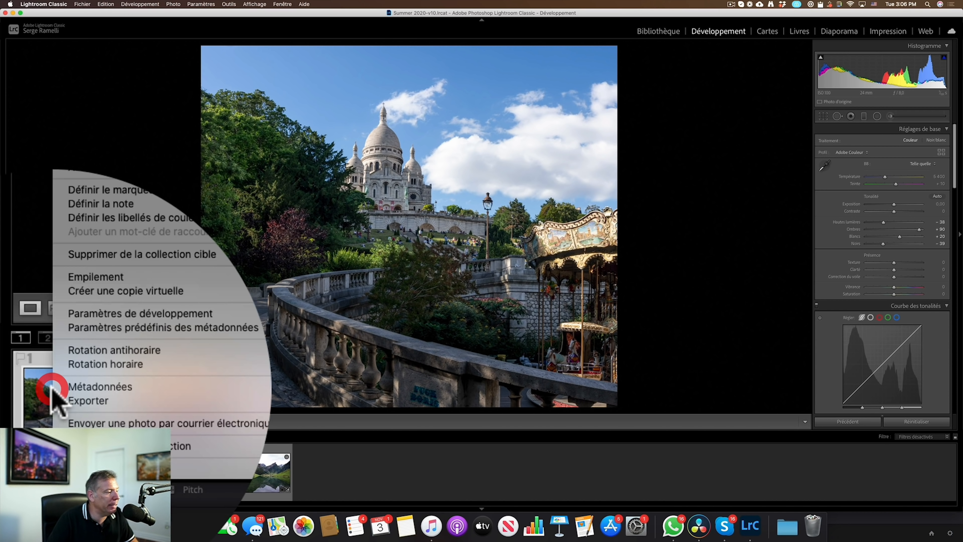
mouse_move(90, 333)
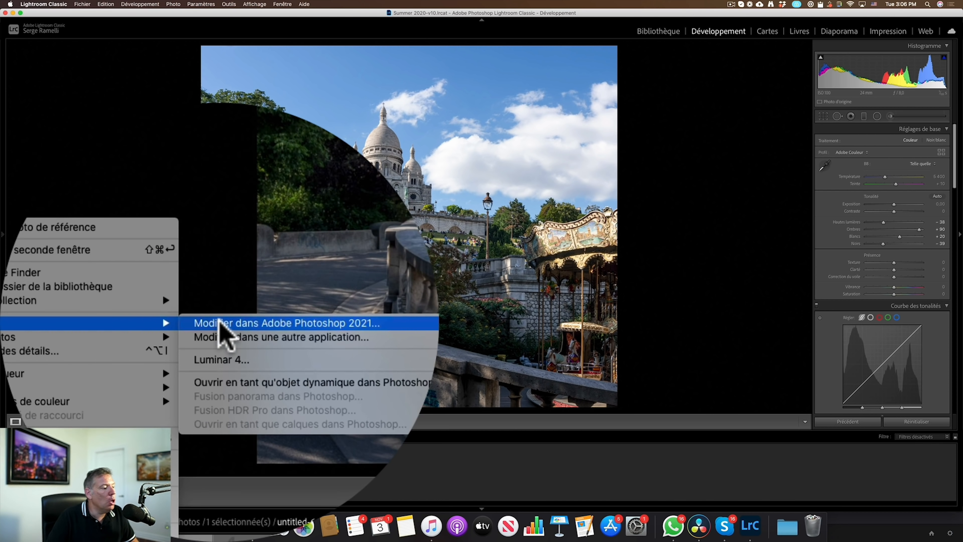
click(262, 331)
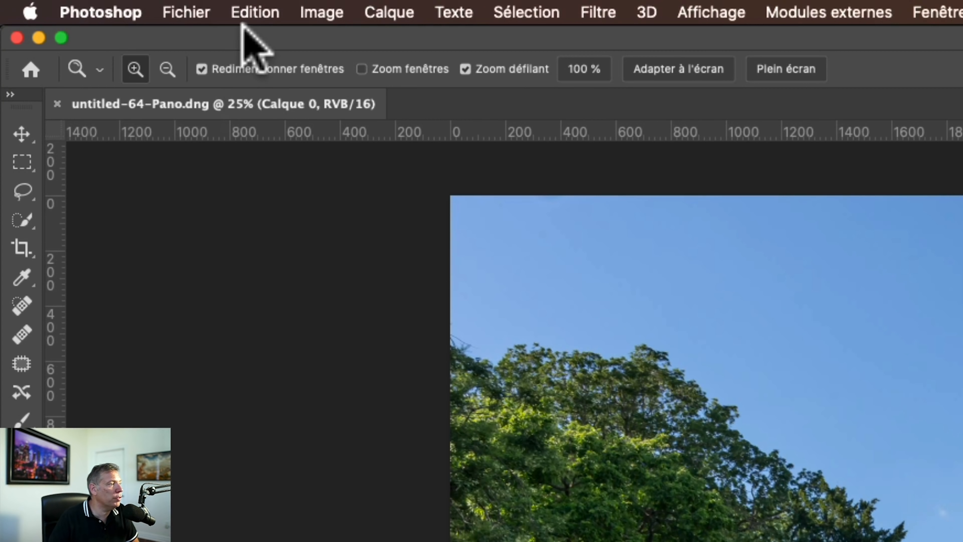
Start a sky replacement on the panorama and place its dialog over the edge of the photo.
click(251, 12)
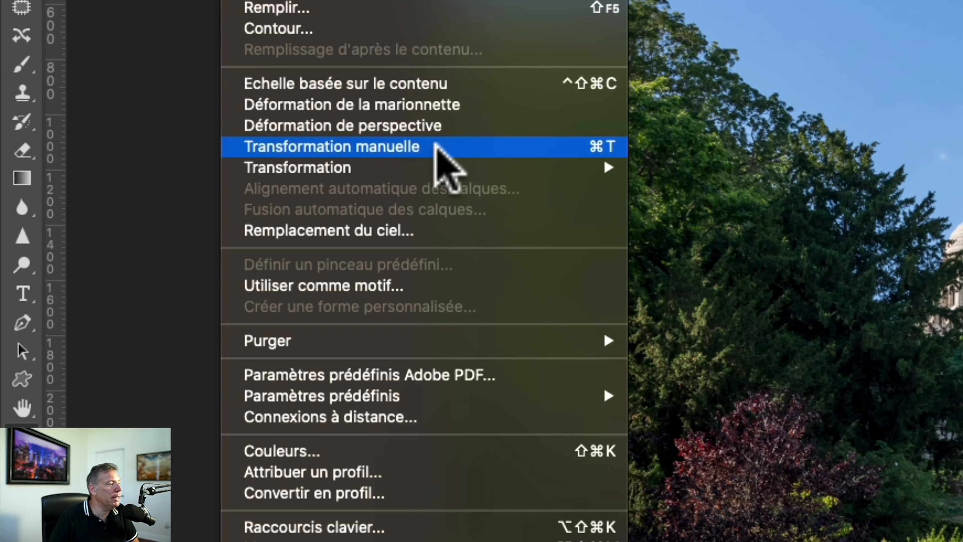
click(465, 231)
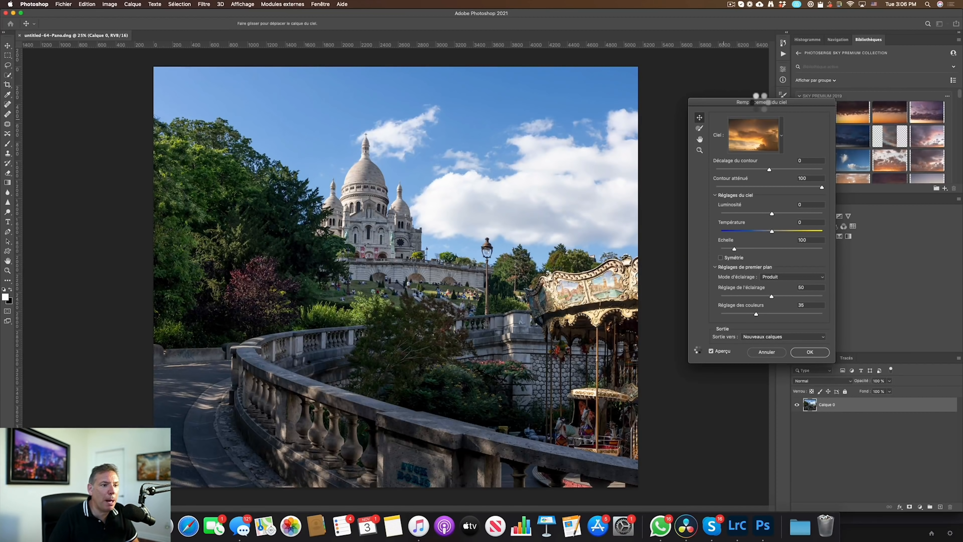
drag(764, 102, 645, 86)
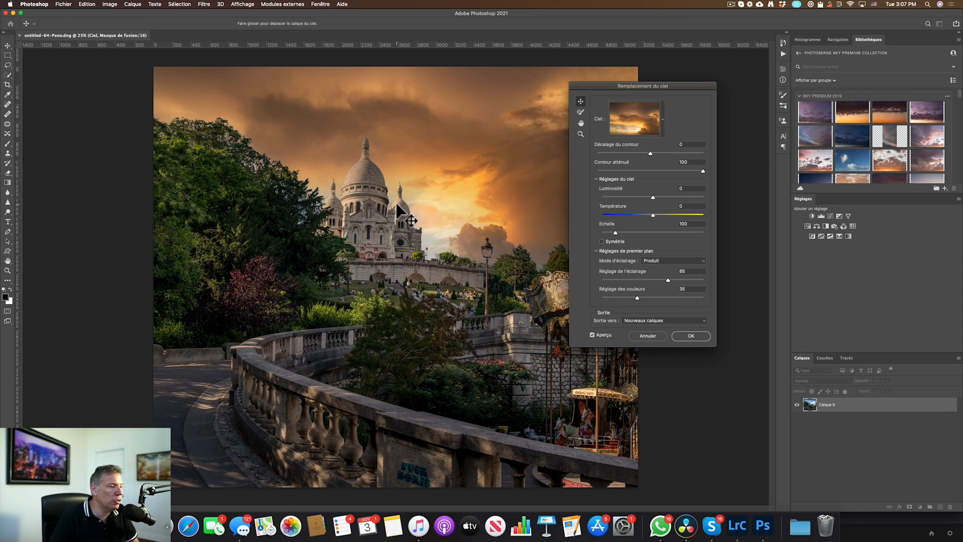
Try three preset skies on the photo: a Ciels bleus one, the red Spectaculaire one and the last Spectaculaire one with blue evening clouds.
click(642, 121)
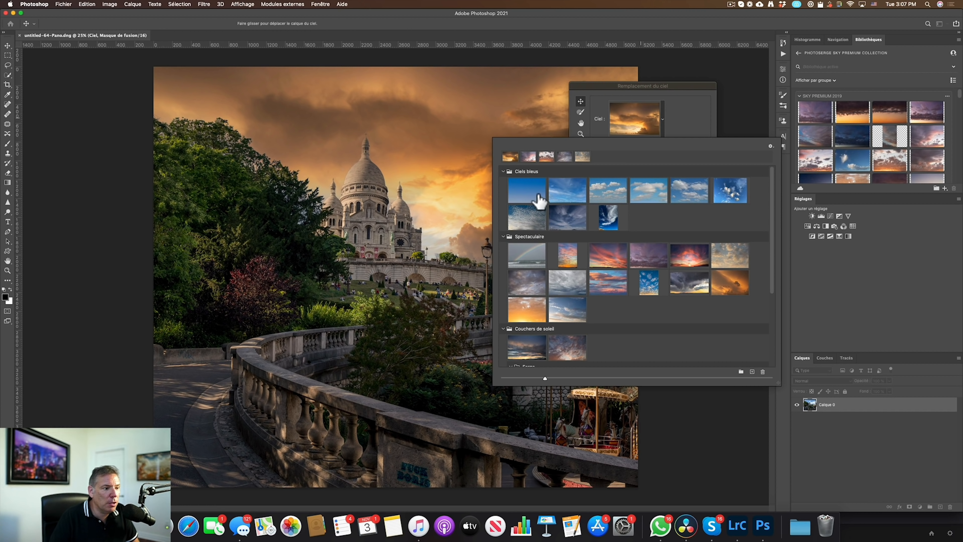
click(603, 189)
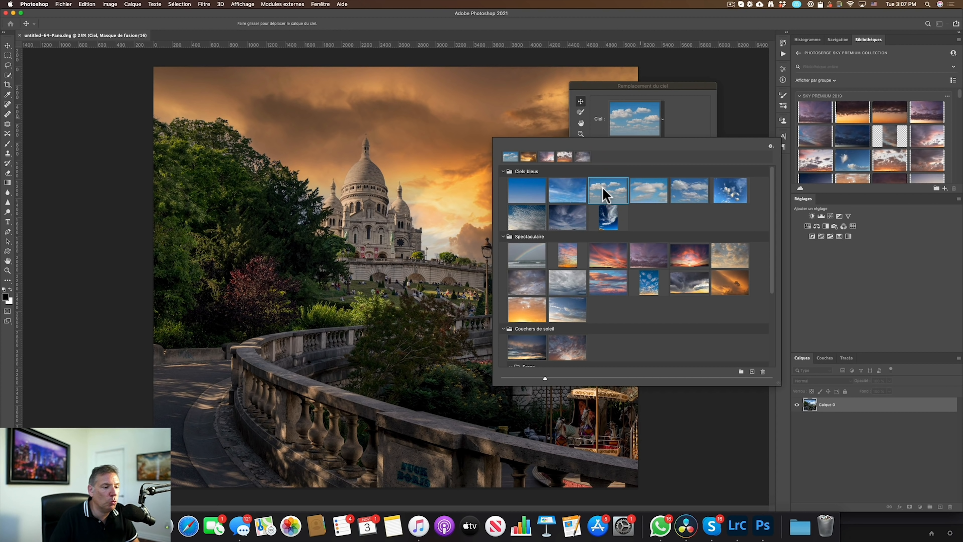
click(609, 255)
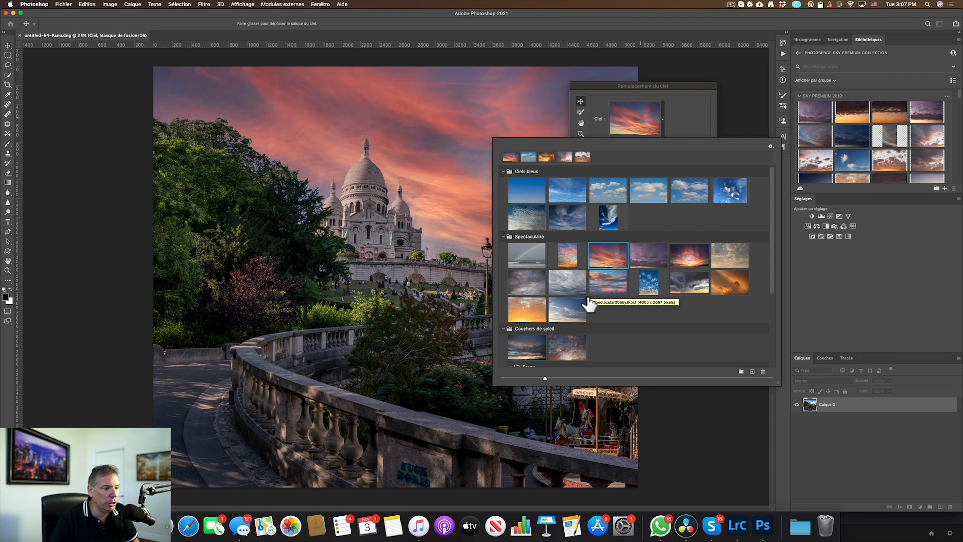
click(574, 306)
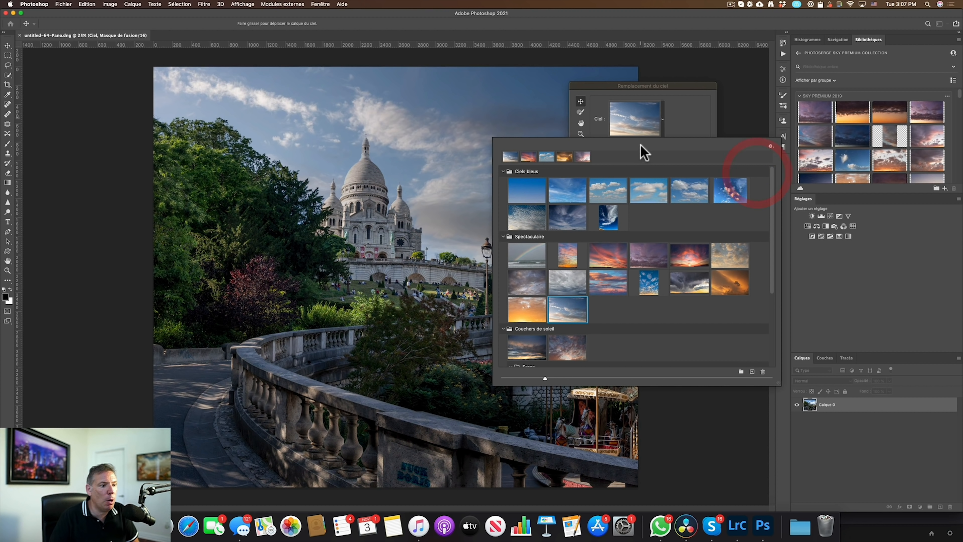
click(724, 149)
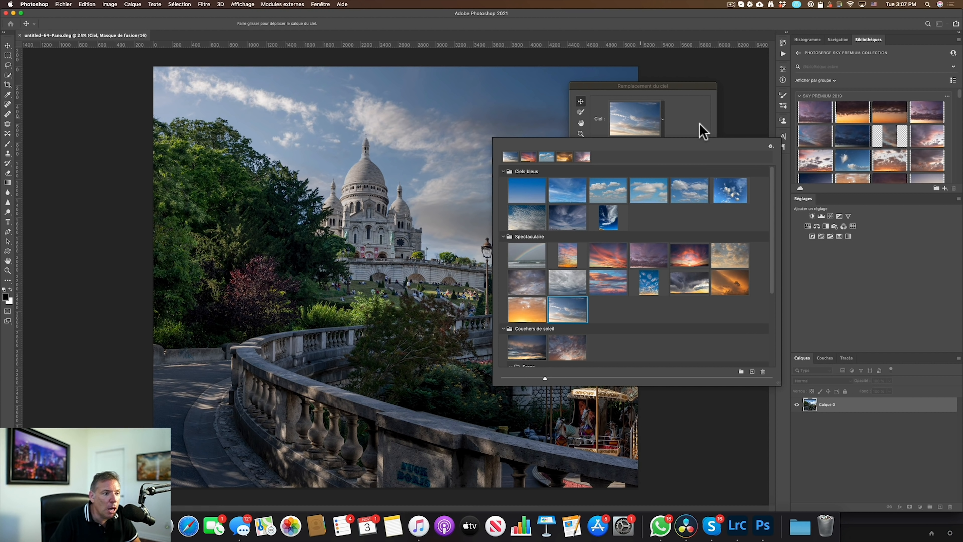
click(693, 125)
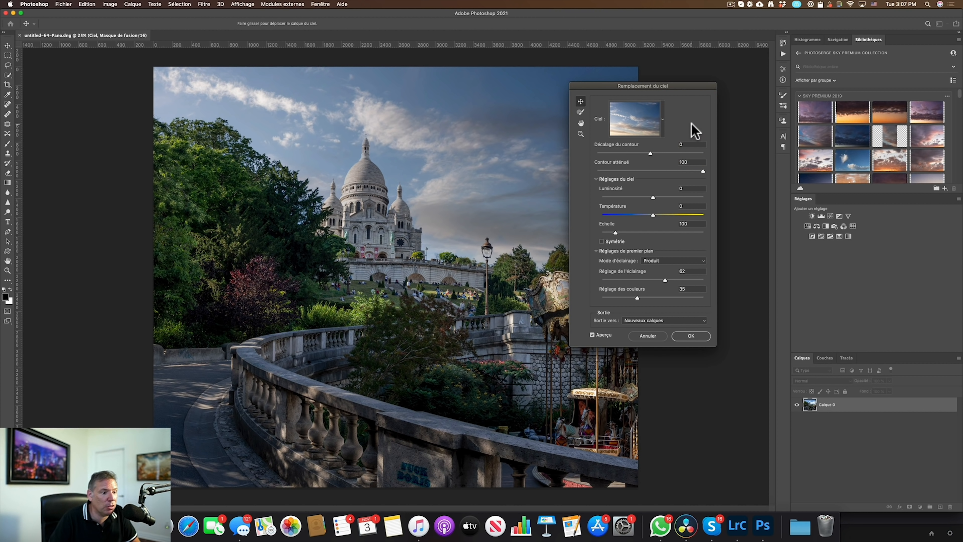
Look through the available sky groups, from Ciels bleus down to the custom skies under Couchers de soleil.
click(639, 129)
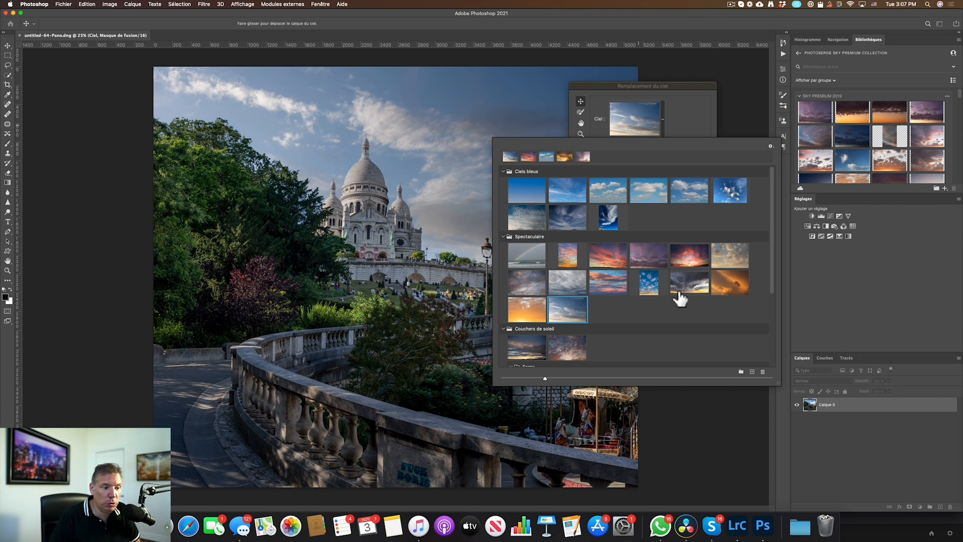
scroll(774, 268, down, 2)
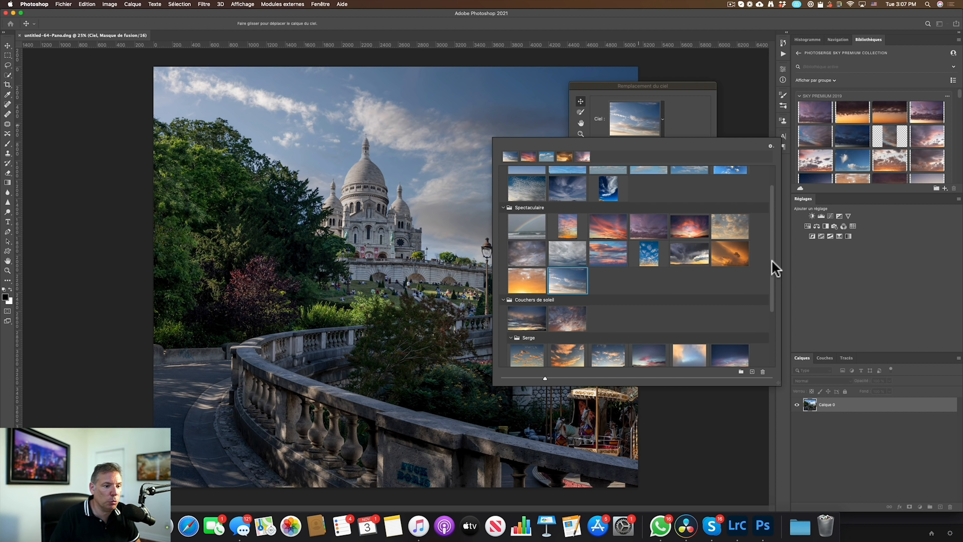
scroll(774, 300, down, 4)
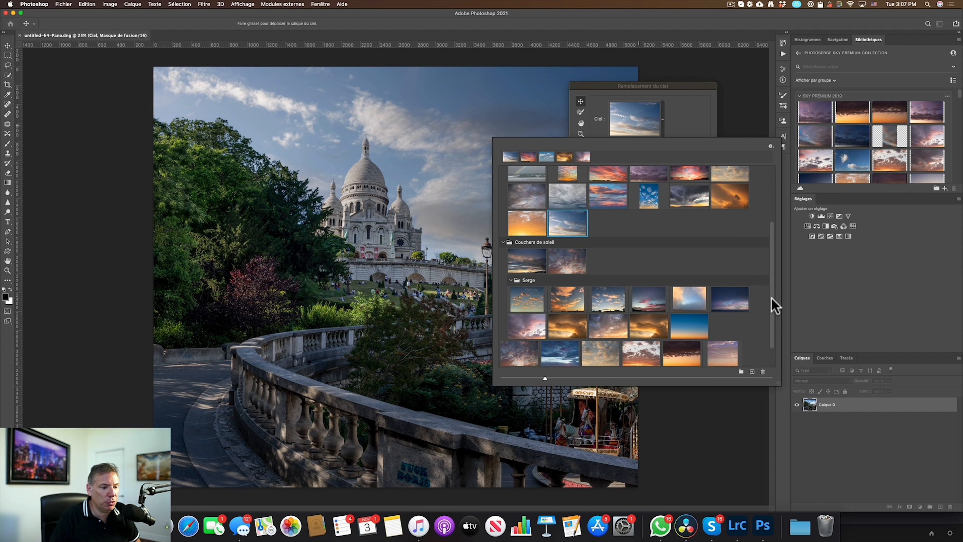
scroll(773, 209, up, 6)
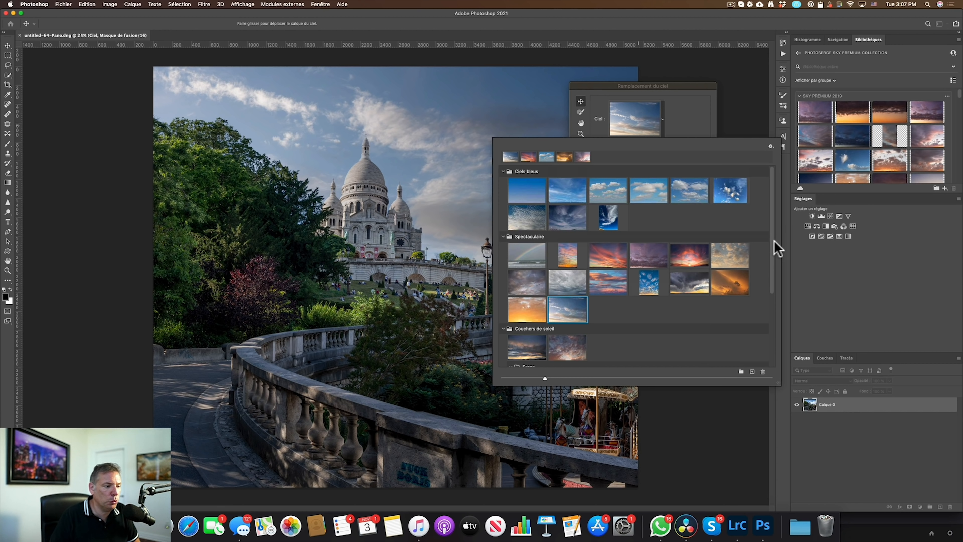
drag(774, 301, 775, 327)
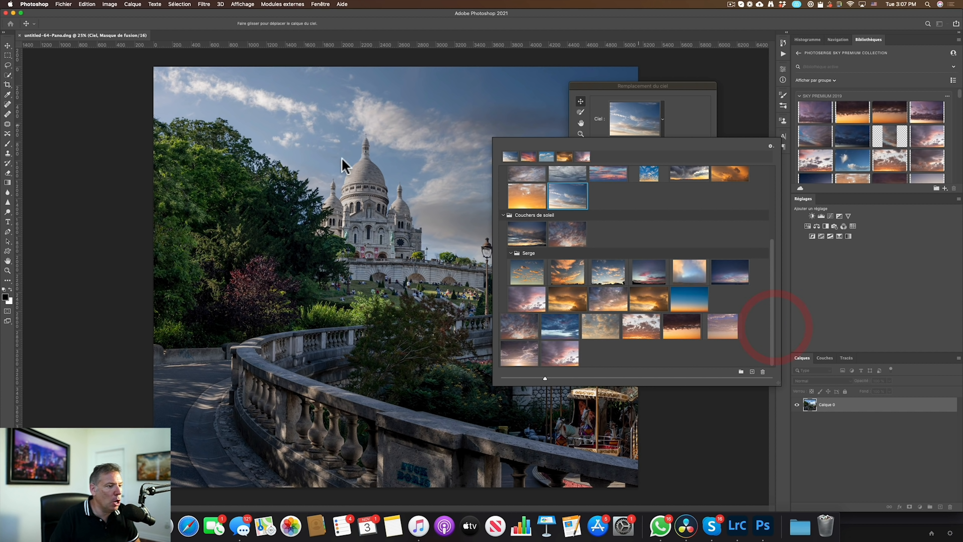
click(604, 90)
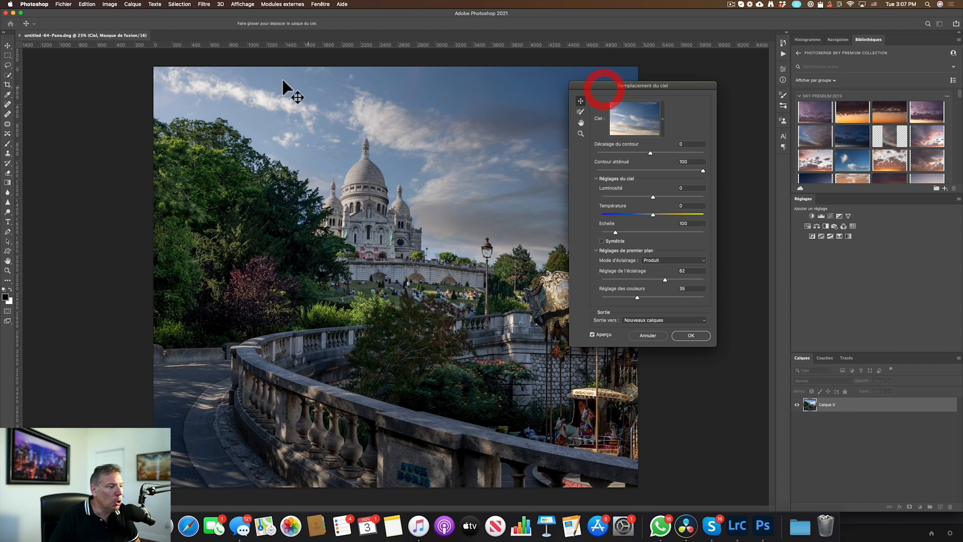
Import Golden Hour-7.jpg as a new sky named Golden Hour-7 and move it into the Couchers de soleil group.
click(634, 114)
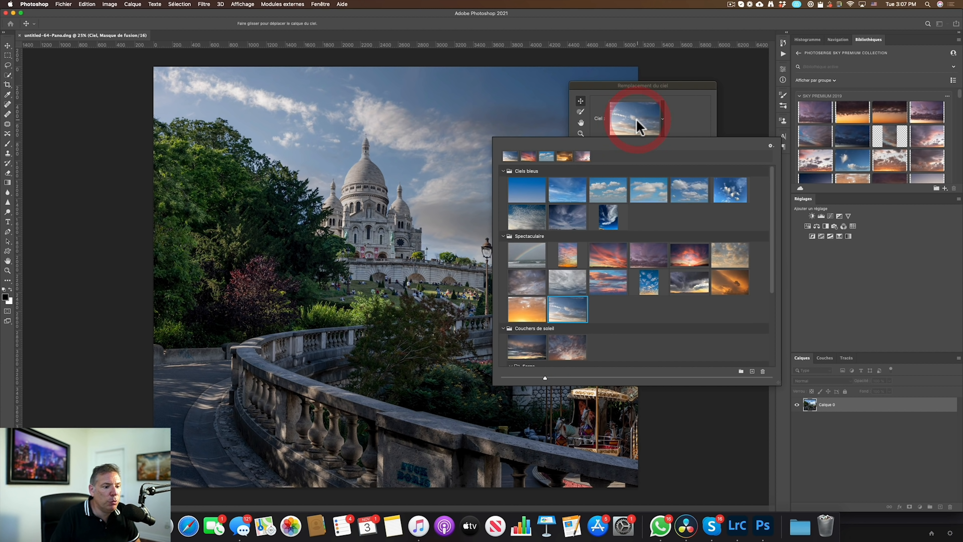
click(752, 371)
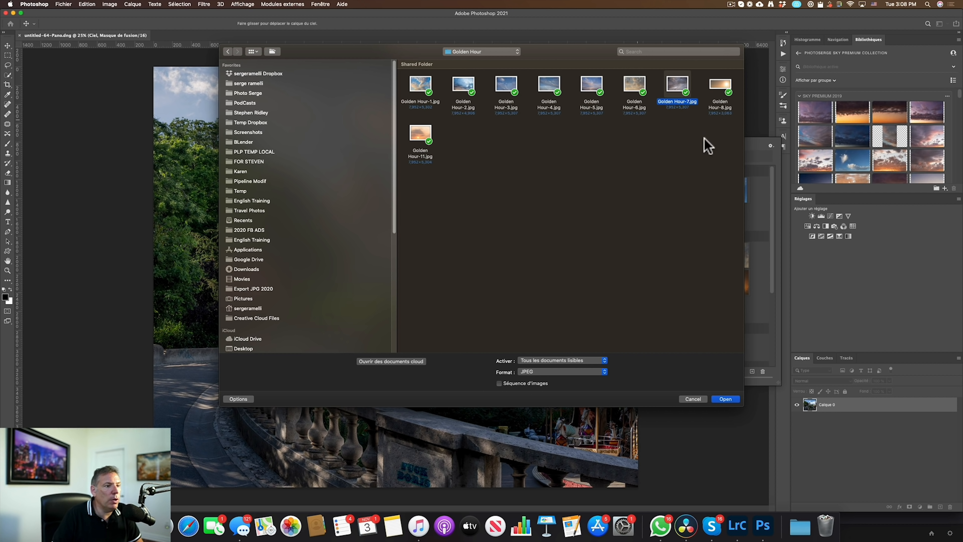
key(space)
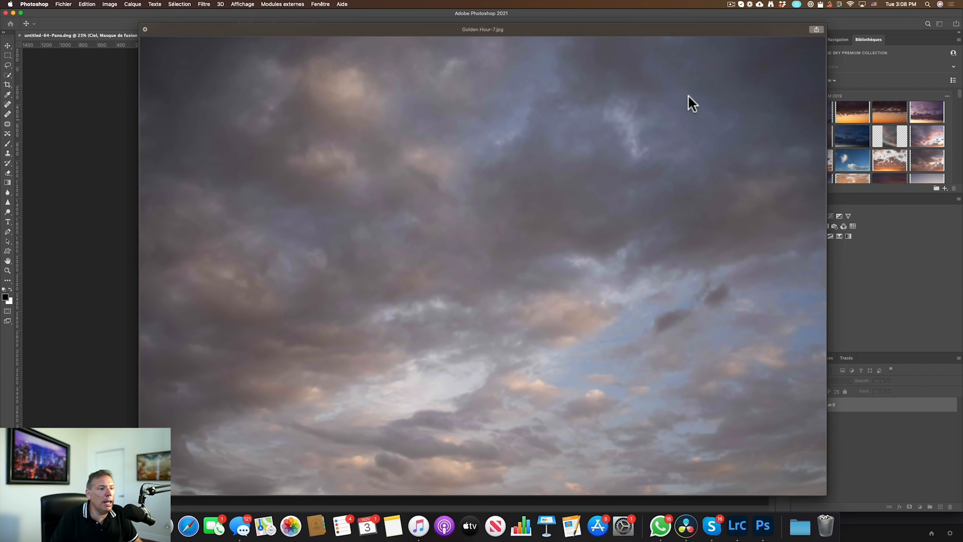
key(space)
click(724, 399)
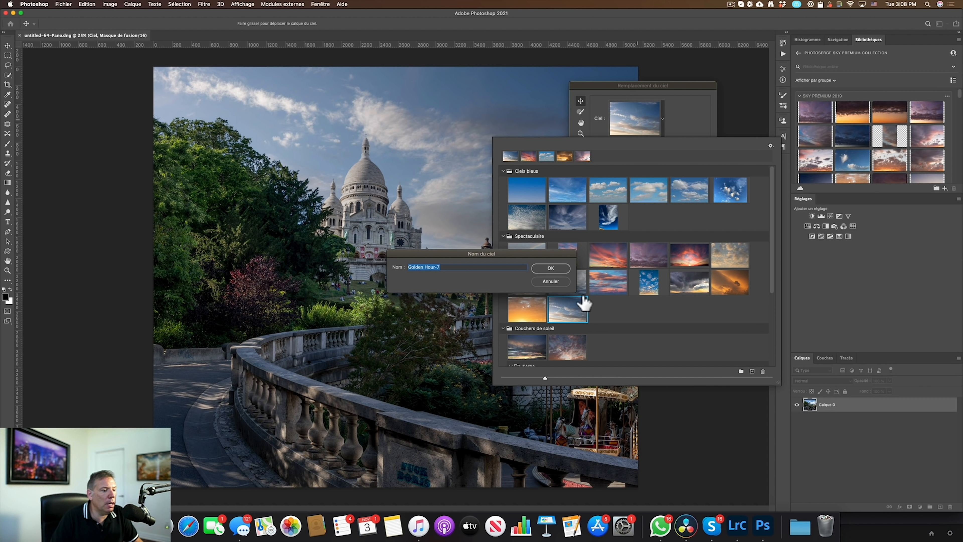
click(551, 269)
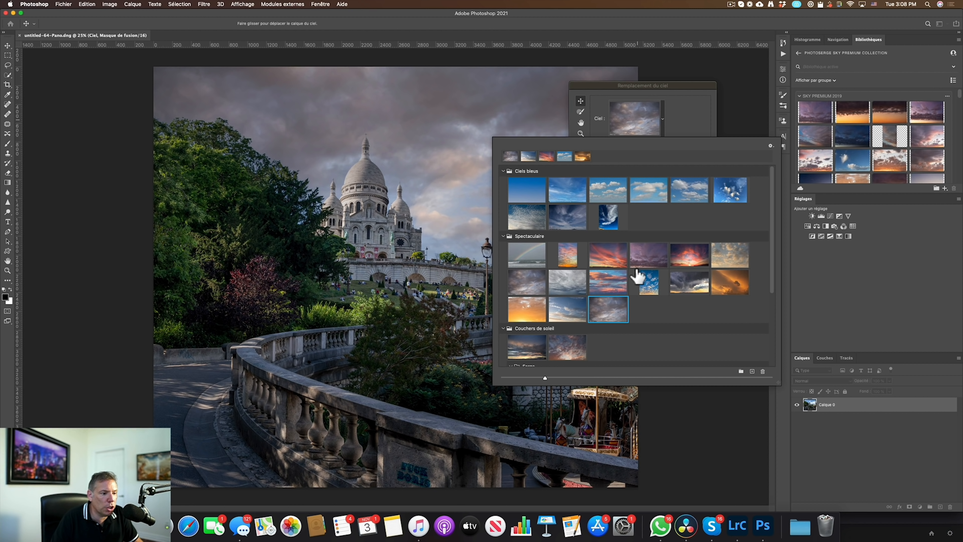
drag(609, 314, 613, 338)
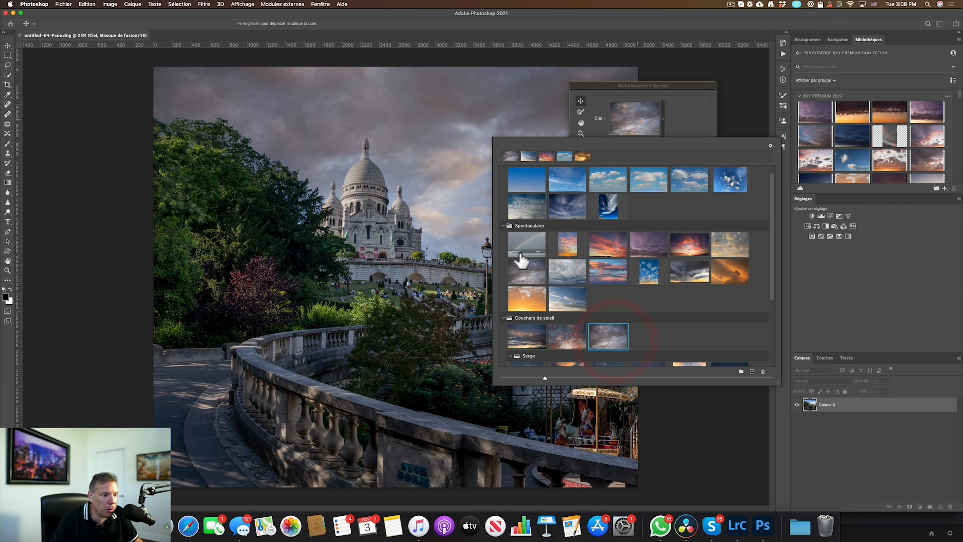
Create a new sky group named "Mes ciels" inside Couchers de soleil.
scroll(770, 299, down, 2)
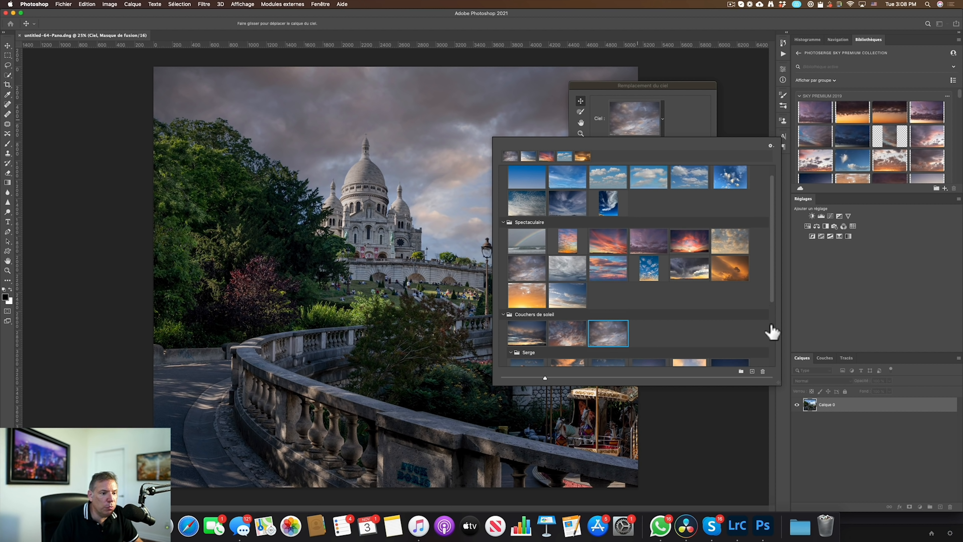
scroll(776, 377, down, 2)
scroll(743, 378, down, 5)
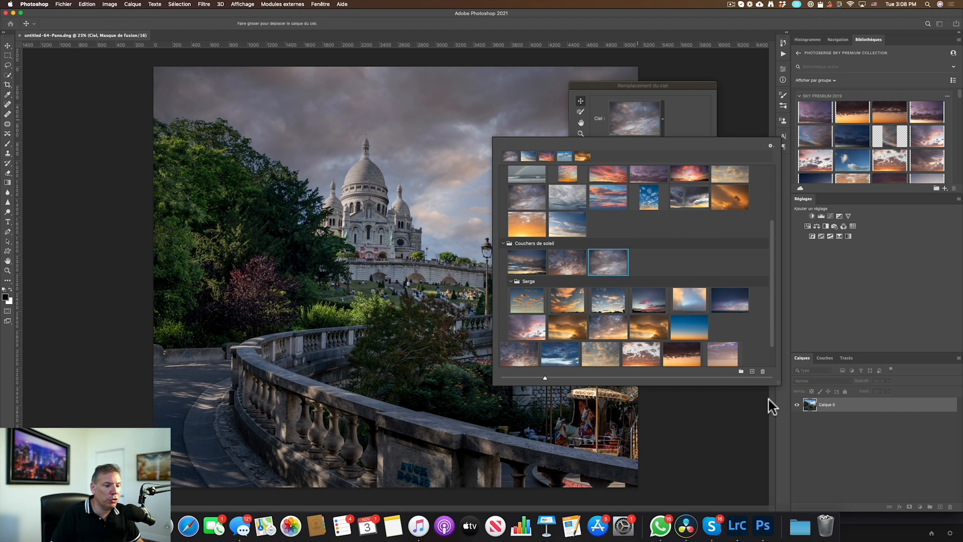
click(742, 372)
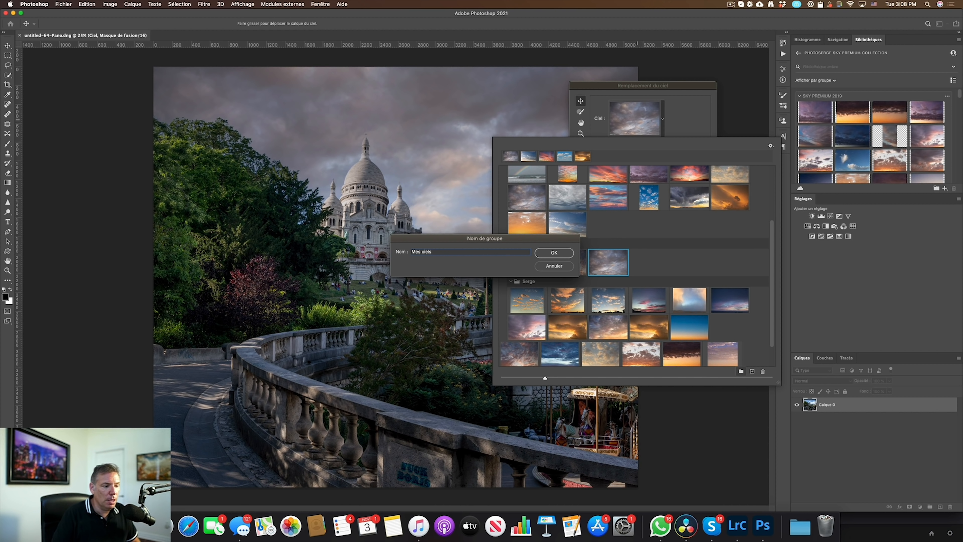
text(Mes ciels)
click(554, 253)
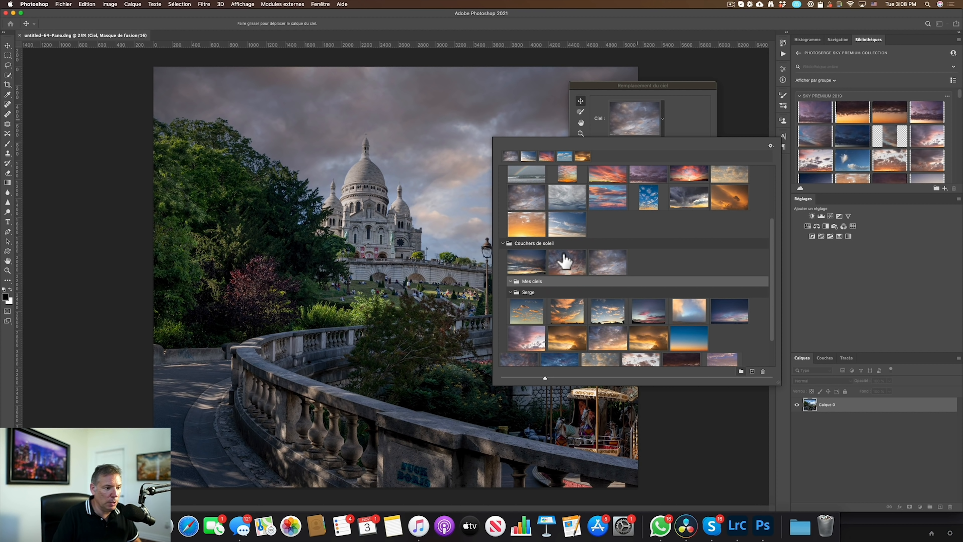
Move the Golden Hour-7 sky and the neighbouring pink-cloud sky into Mes ciels, and use the pink-cloud one as the replacement sky.
click(609, 265)
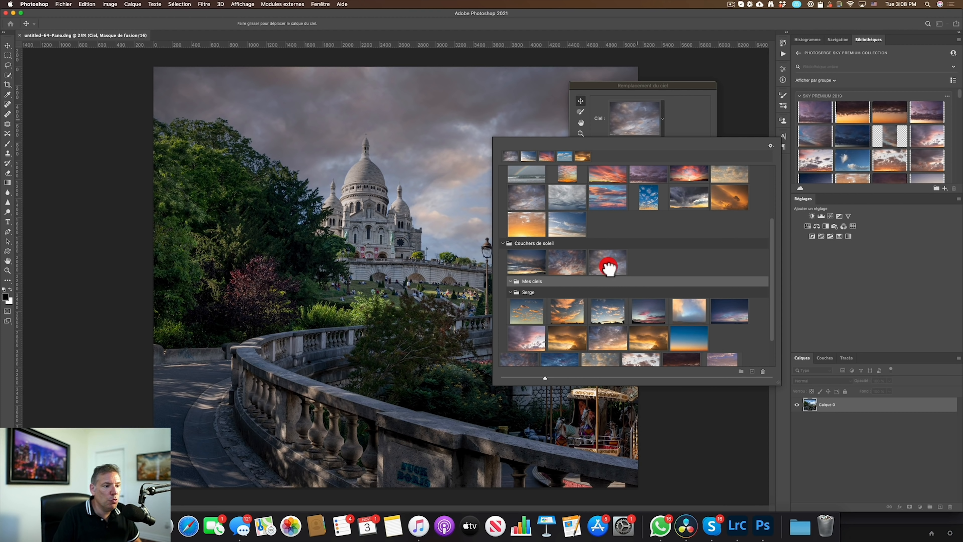
drag(609, 270, 565, 302)
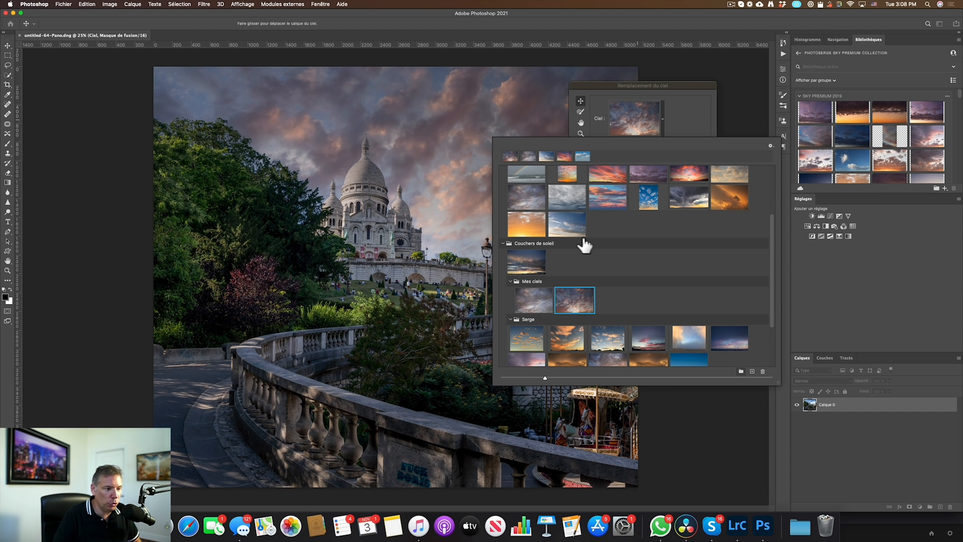
click(774, 366)
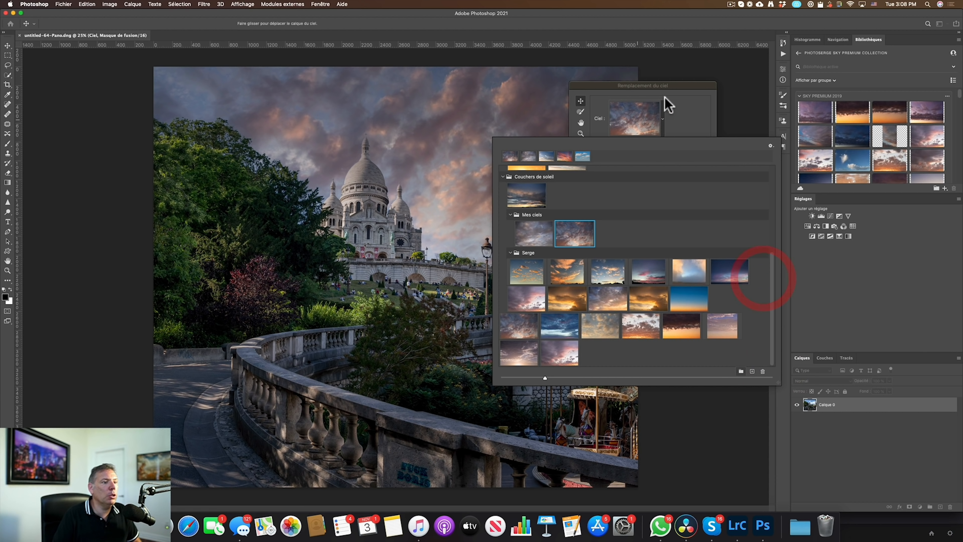
click(670, 108)
Move the sky replacement dialog off the carousel and set the sky's brightness (Luminosité) to 40.
drag(656, 86, 722, 95)
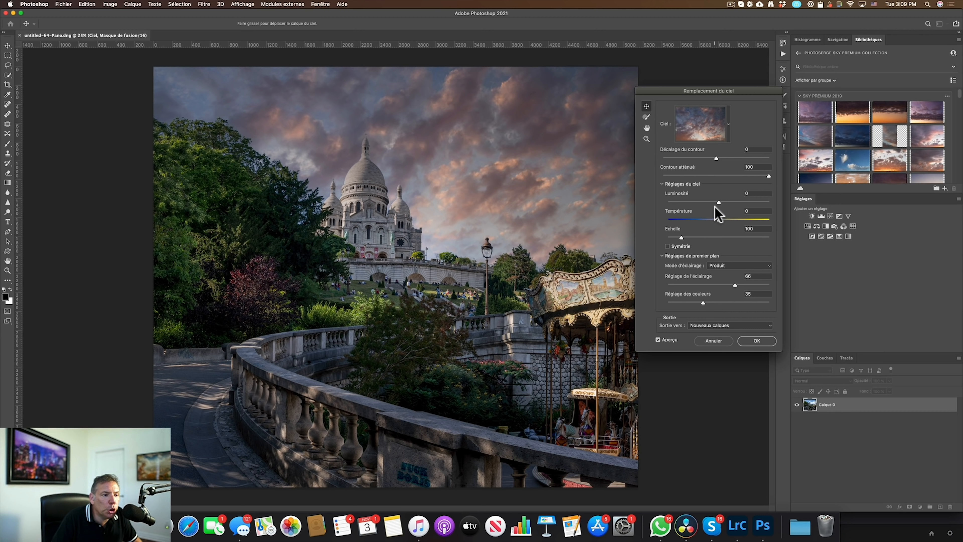
click(729, 201)
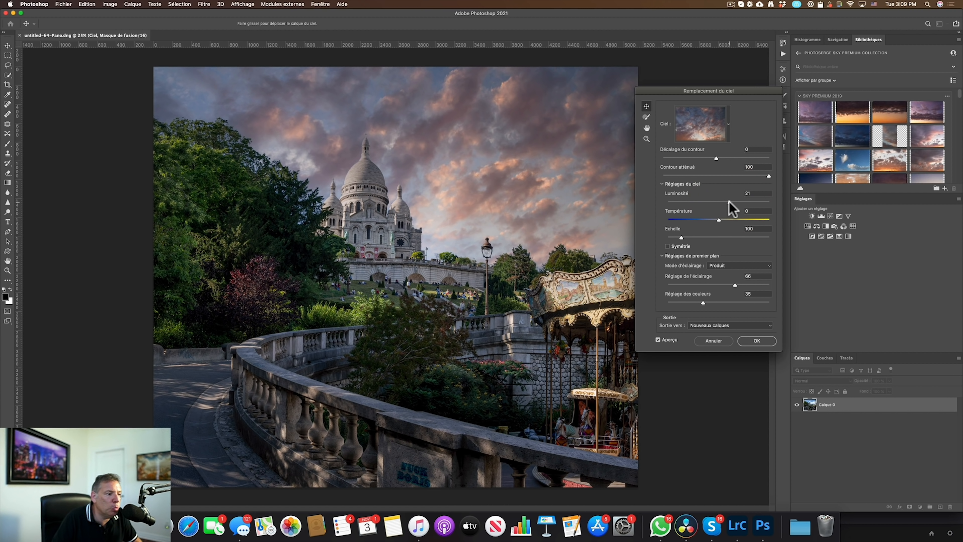
drag(729, 202, 758, 202)
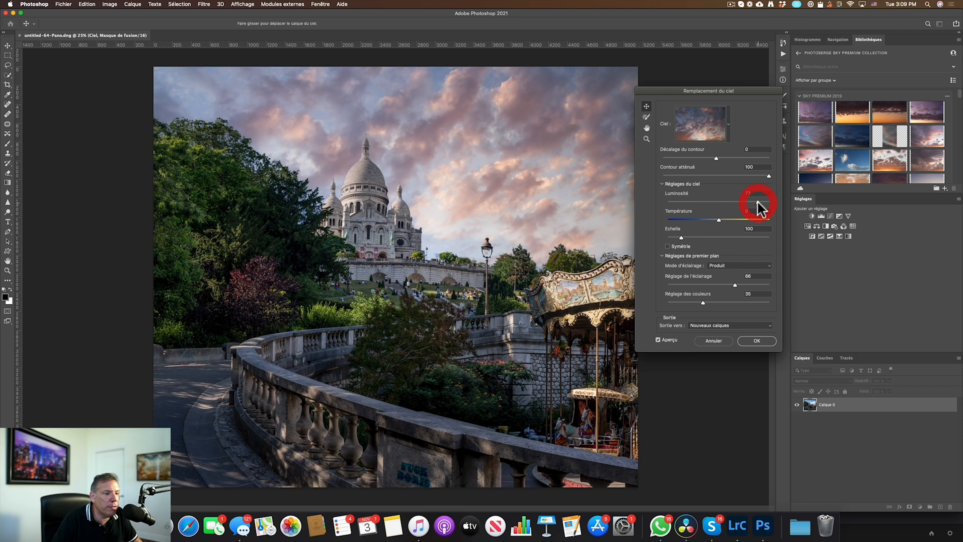
click(740, 201)
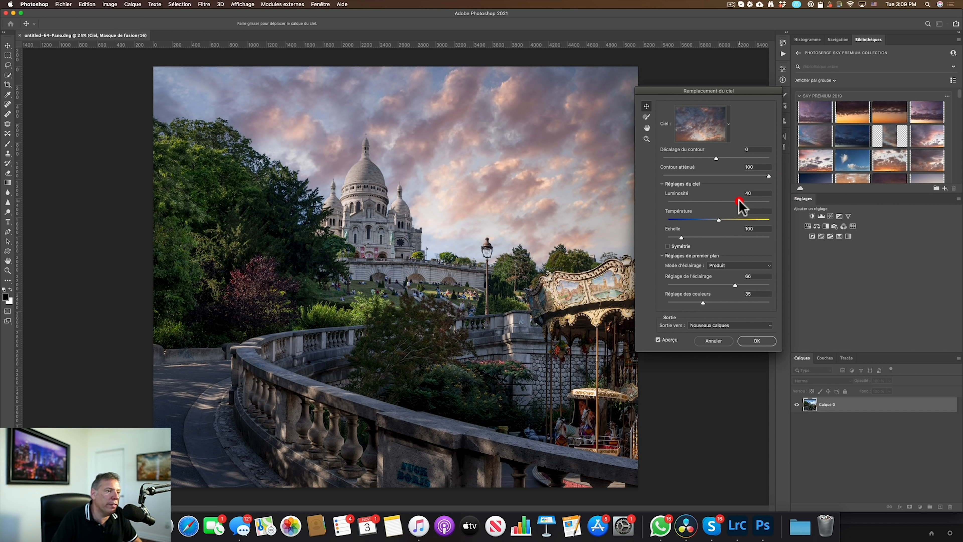
Set the replacement sky's temperature (Température) to -18.
drag(719, 220, 701, 220)
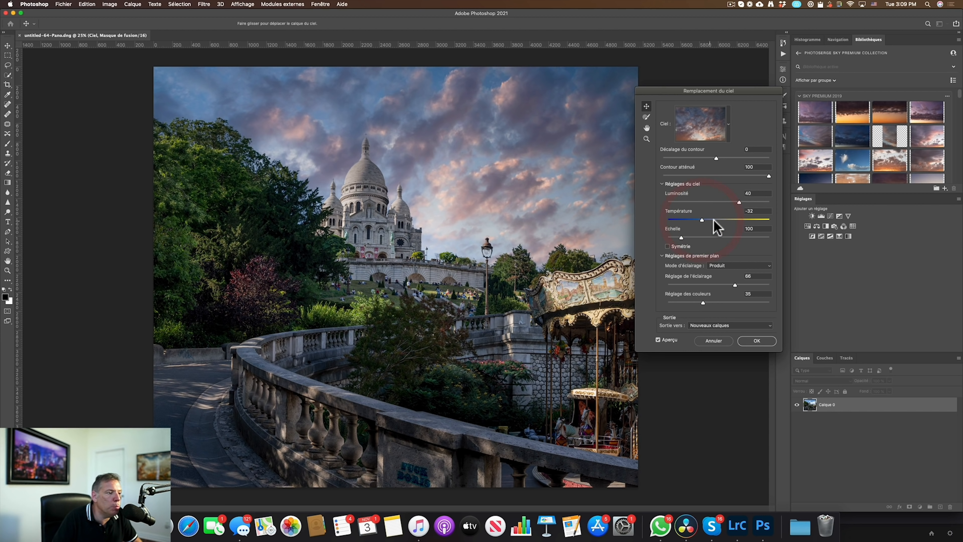
click(737, 219)
click(709, 220)
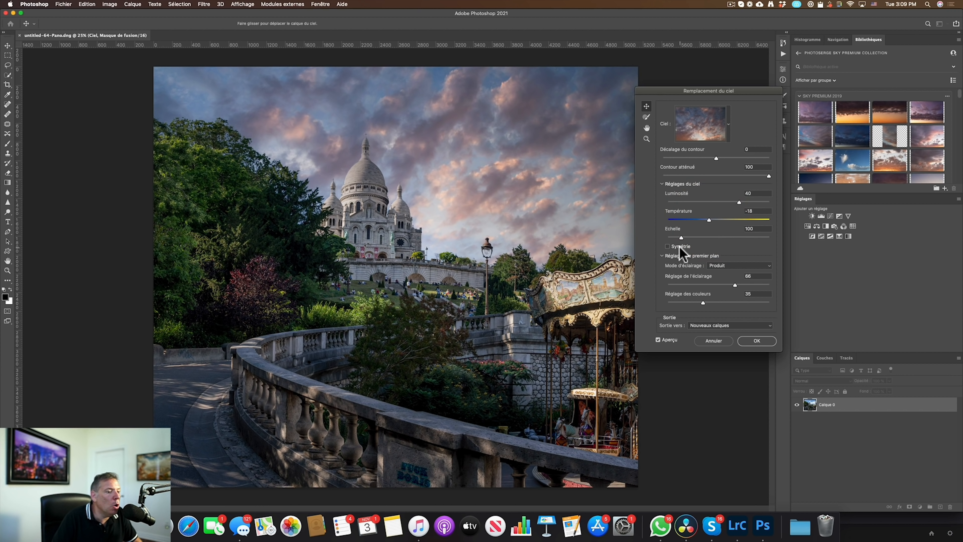
Try mirroring the replacement sky with the Symétrie option, and turn the option back off.
click(667, 246)
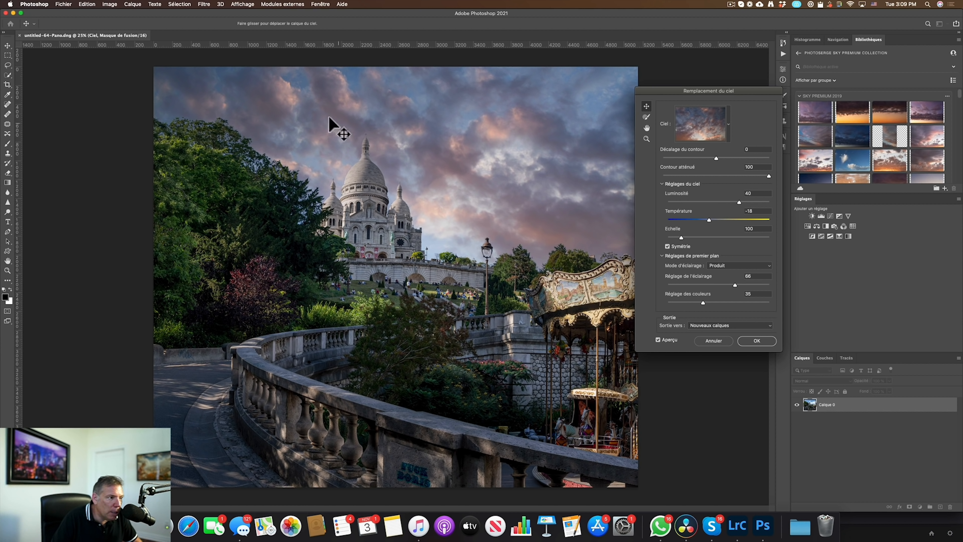
click(667, 247)
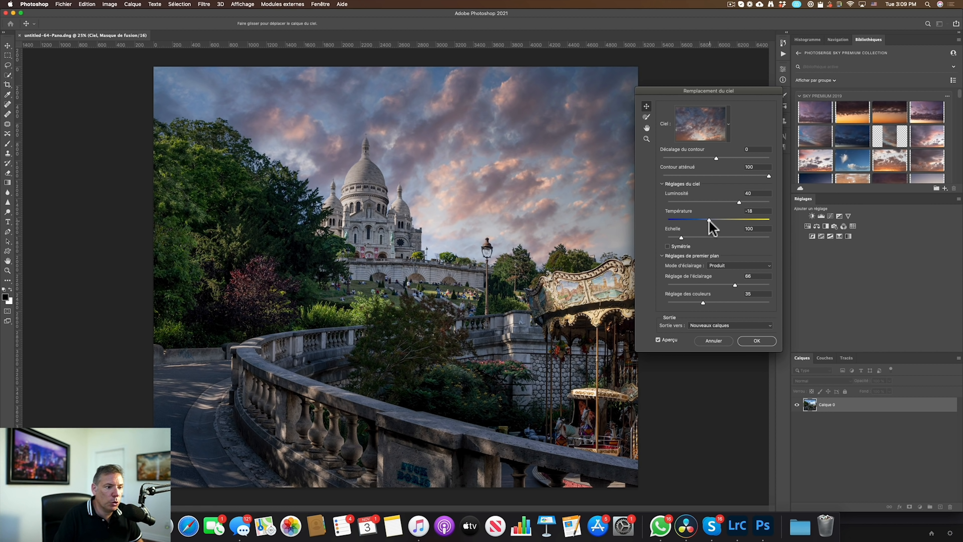
click(739, 203)
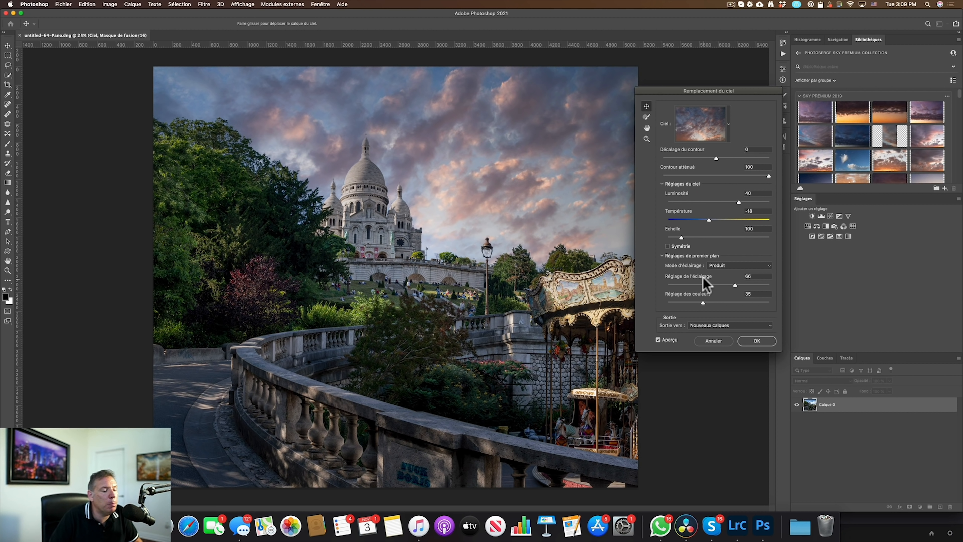
Compare the Superposition and Produit foreground lighting modes, switching between them and finishing on Produit.
click(721, 267)
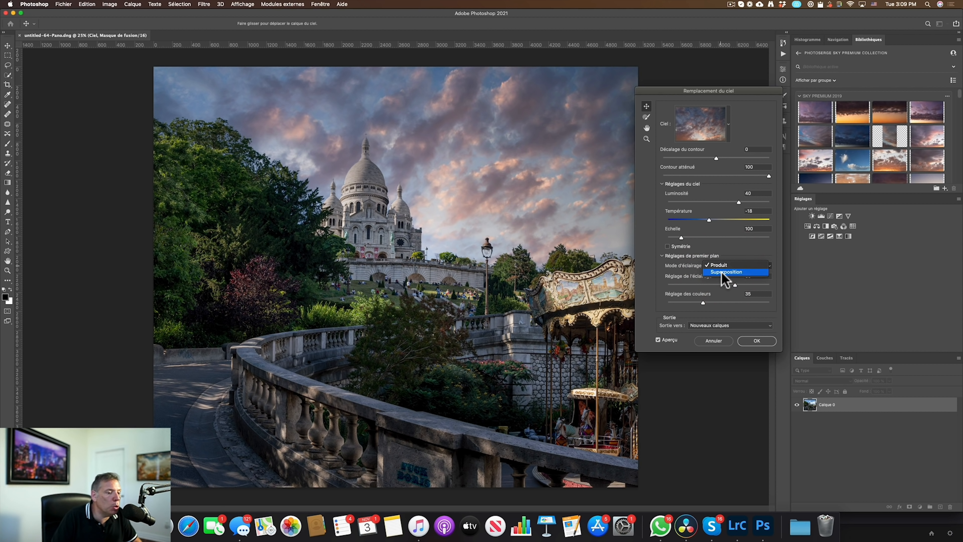
click(723, 272)
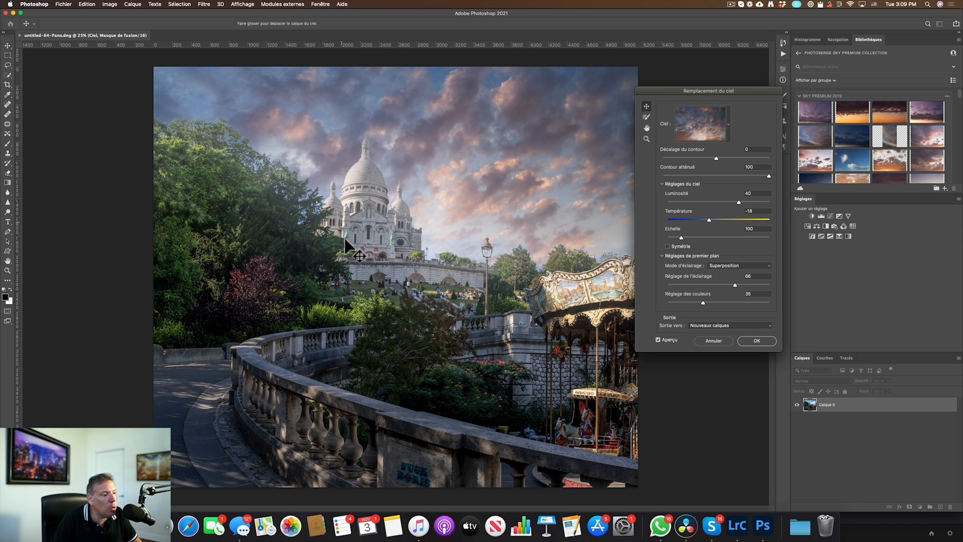
click(739, 266)
click(737, 259)
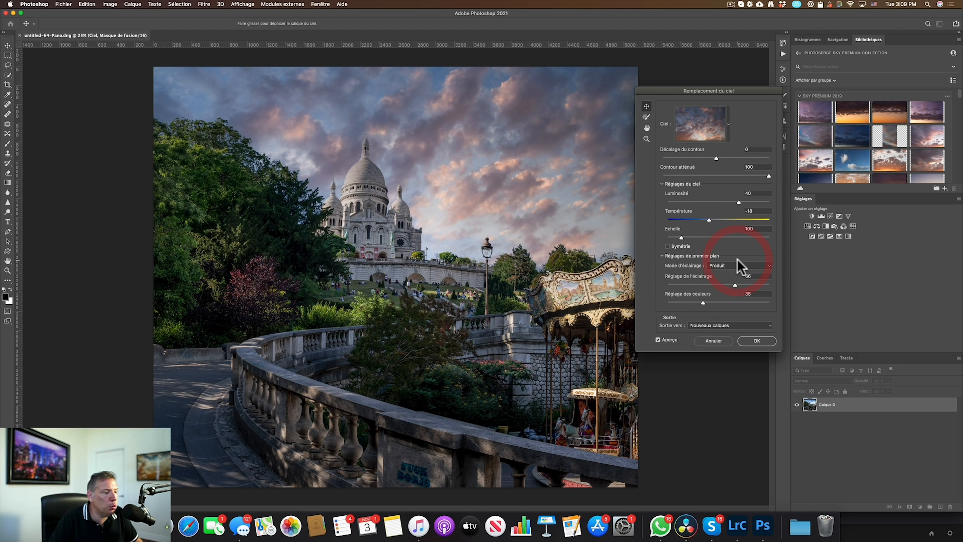
click(738, 265)
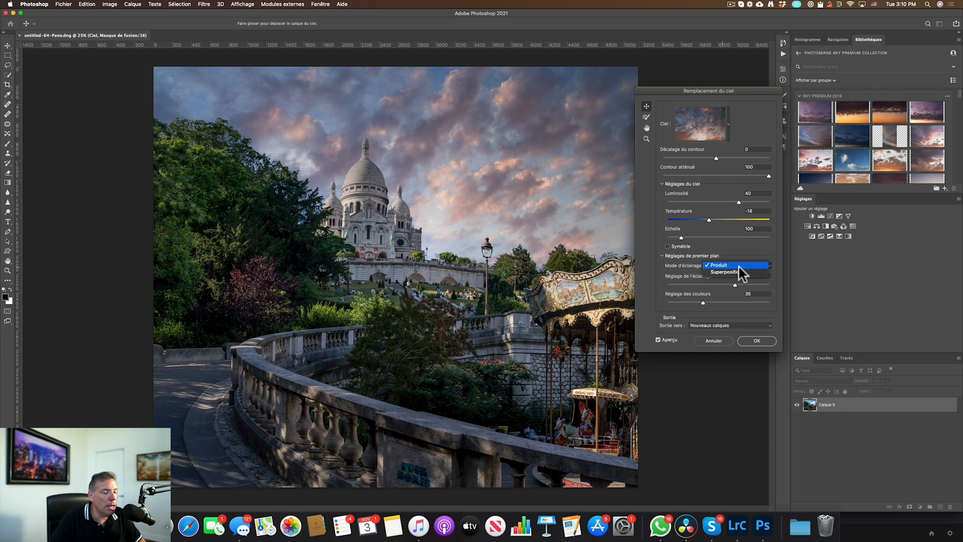
click(738, 265)
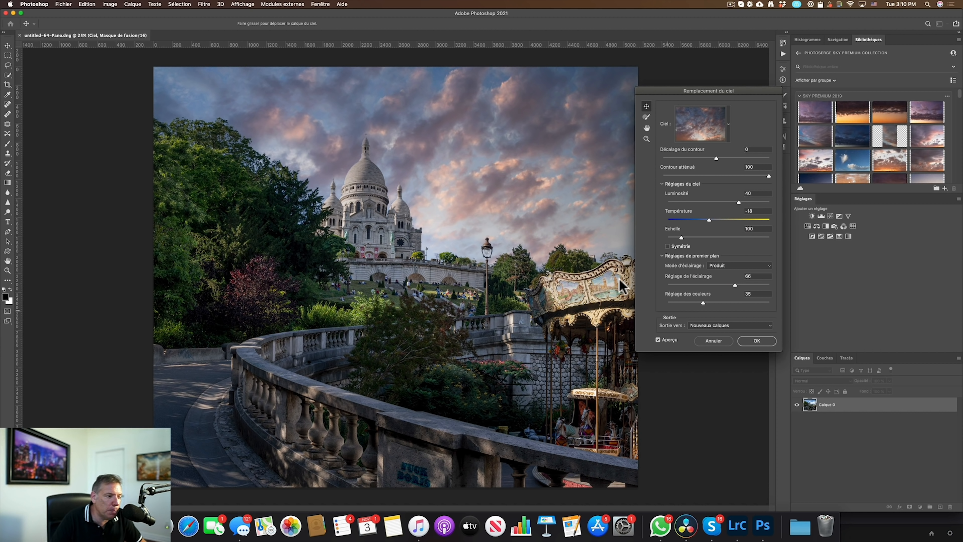
click(721, 266)
click(728, 270)
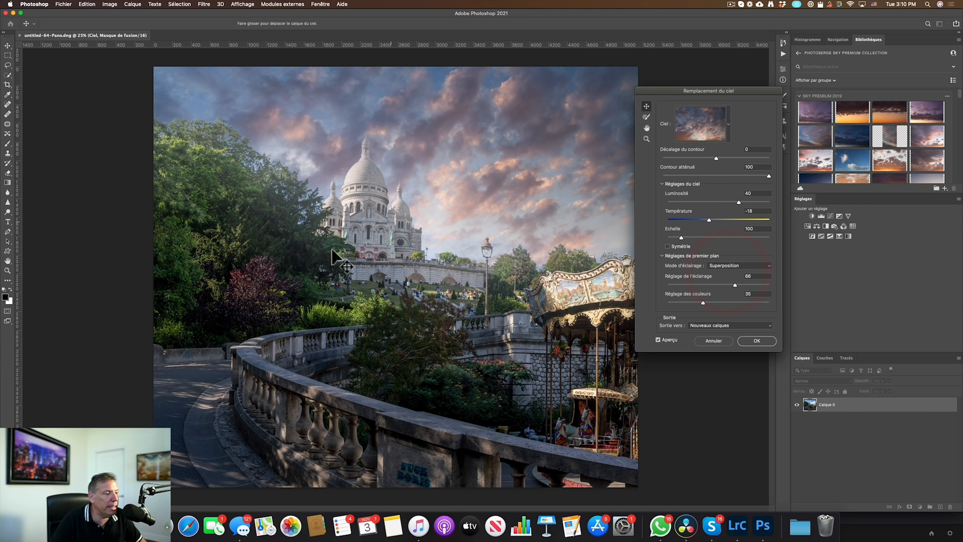
click(734, 271)
click(733, 262)
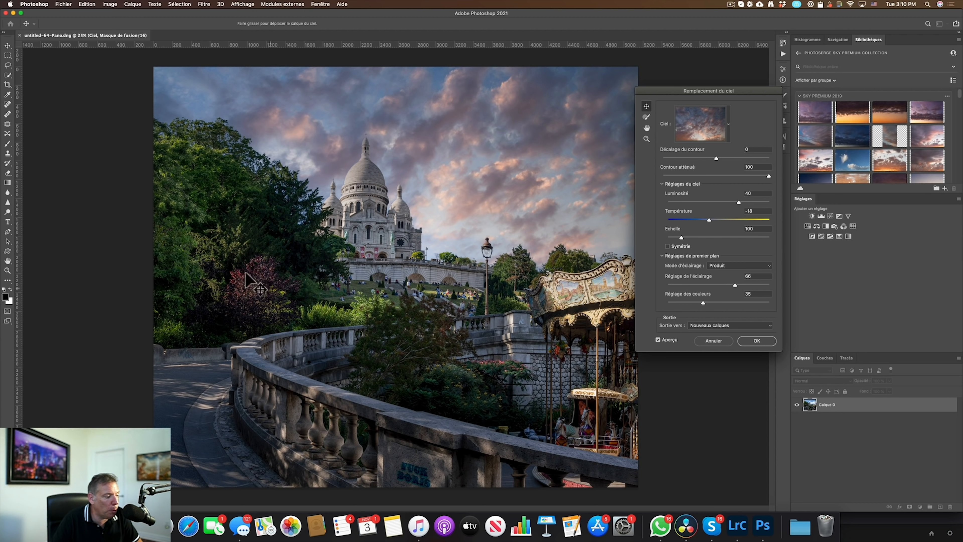
Test strong and weak foreground lighting, and set the lighting adjustment (Réglage de l'éclairage) to 77.
drag(735, 285, 791, 291)
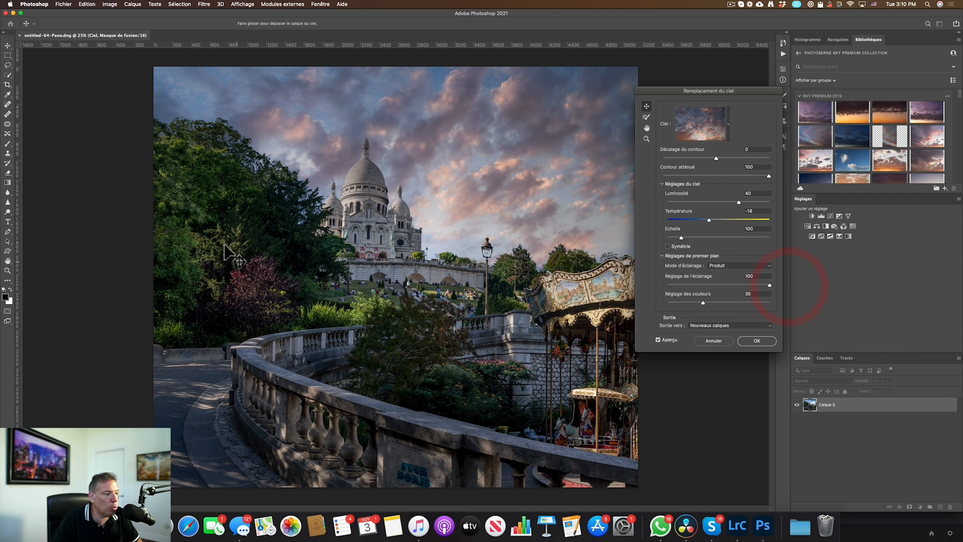
click(678, 285)
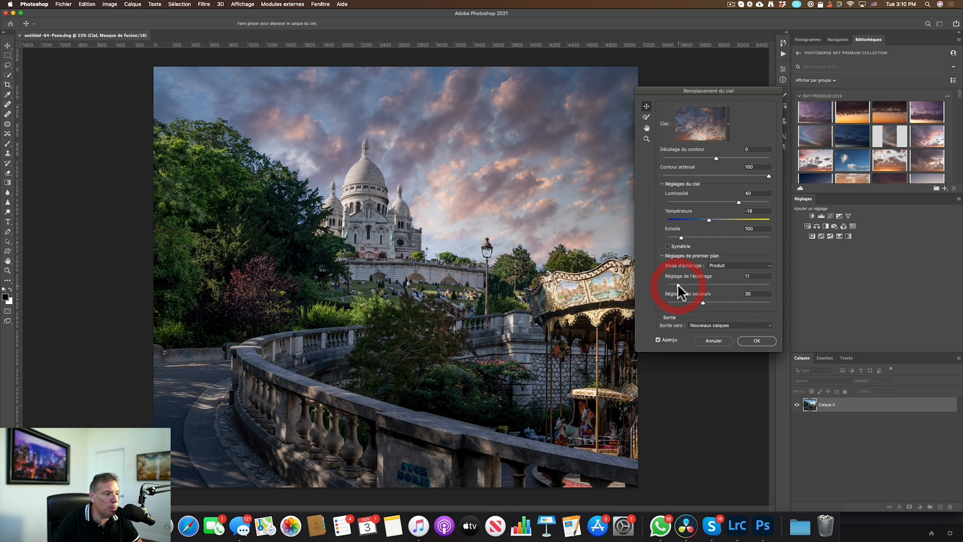
drag(679, 285, 752, 285)
drag(769, 286, 741, 295)
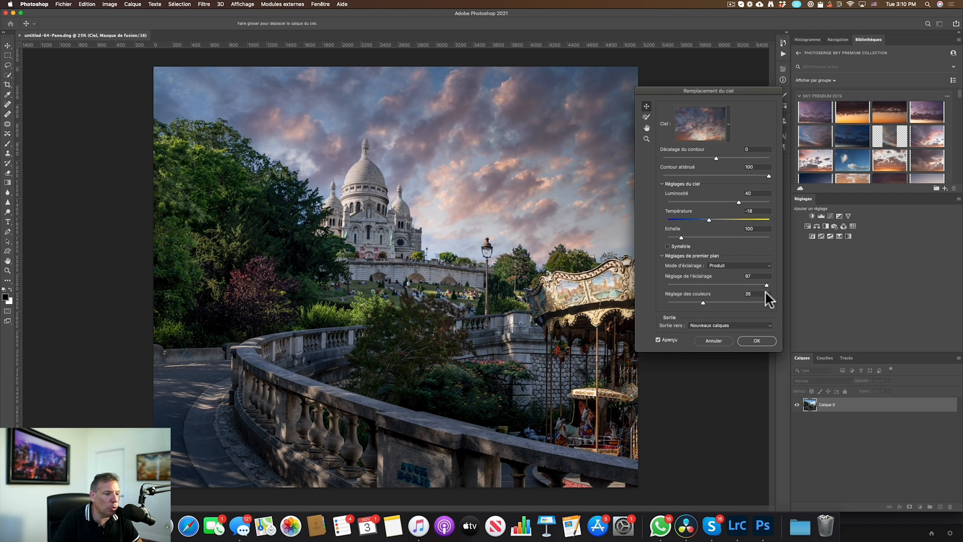
drag(766, 291, 654, 310)
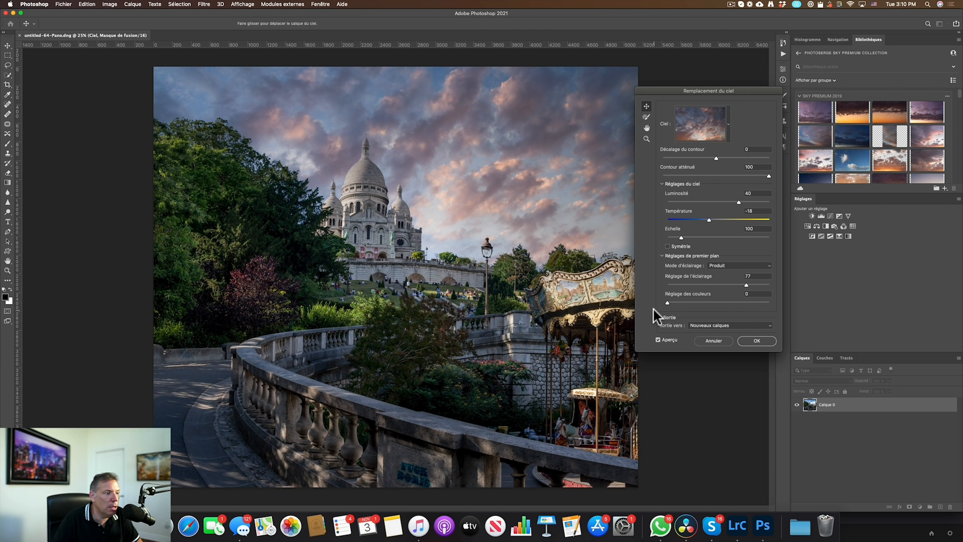
Set the foreground colour adjustment (Réglage des couleurs) to 68 and apply the sky replacement.
drag(668, 303, 789, 305)
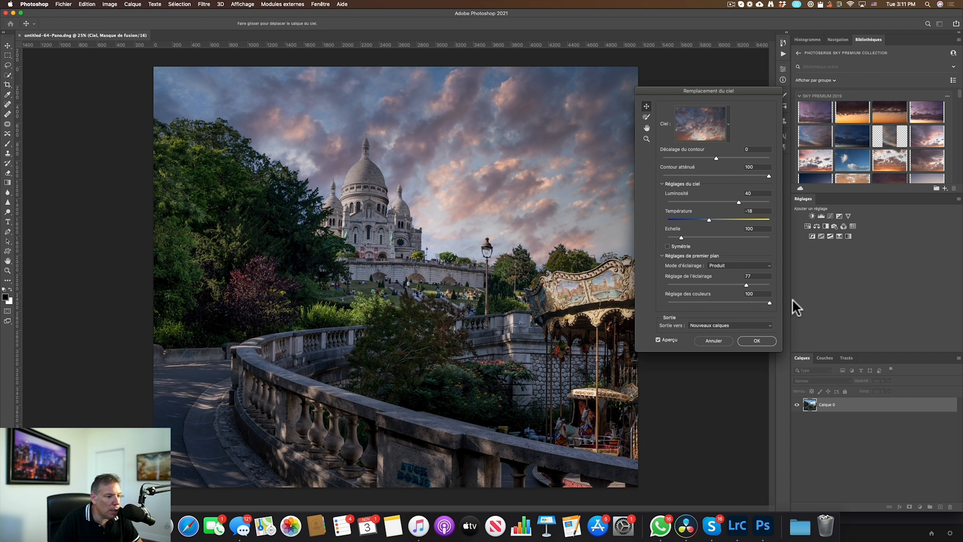
drag(770, 302, 738, 305)
drag(700, 89, 742, 51)
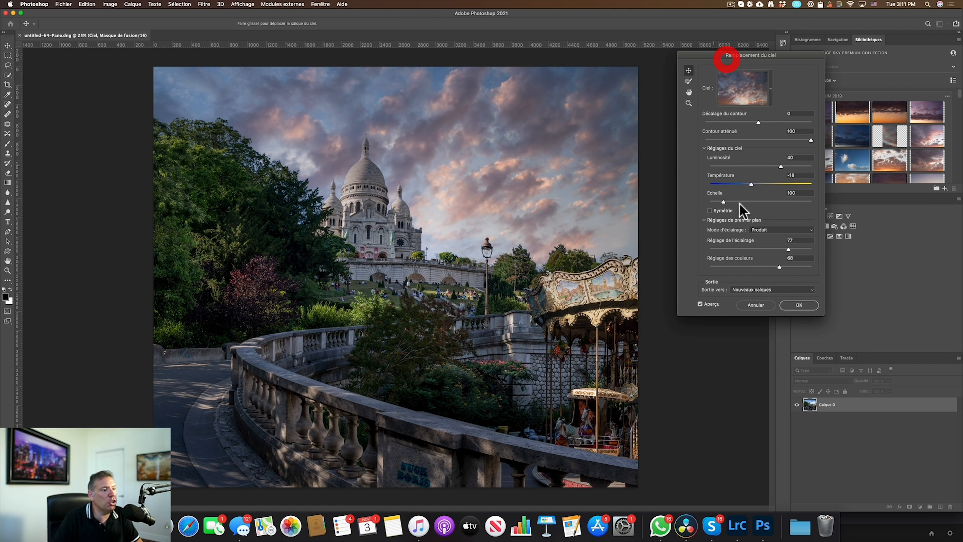
click(806, 305)
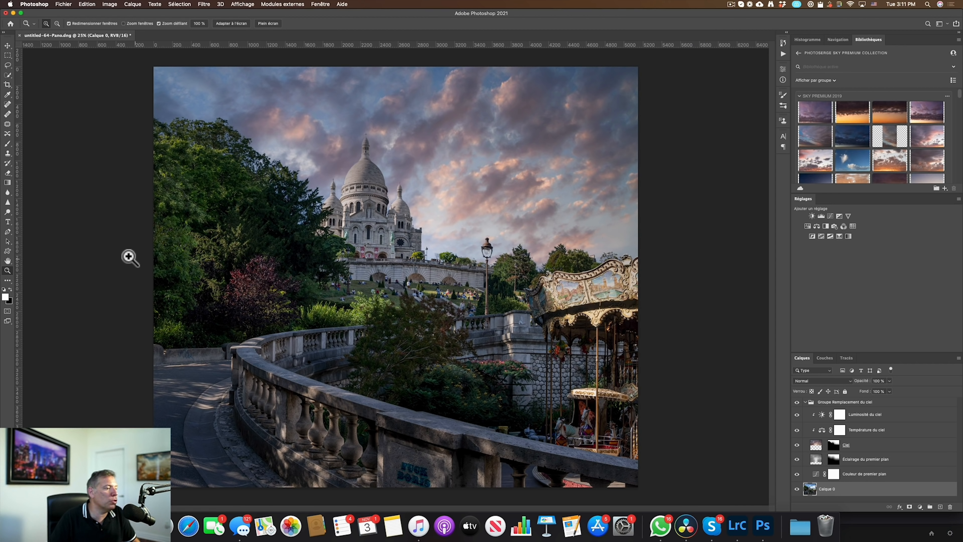
Switch to Lightroom Classic and send the original basilica panorama to Luminar 4 for editing.
key(super+Tab)
click(347, 274)
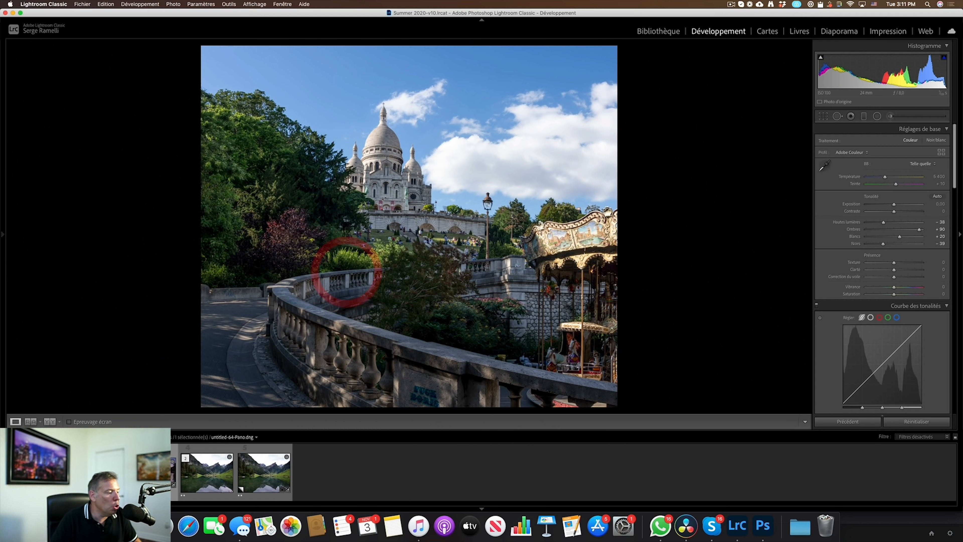
right_click(27, 282)
mouse_move(62, 335)
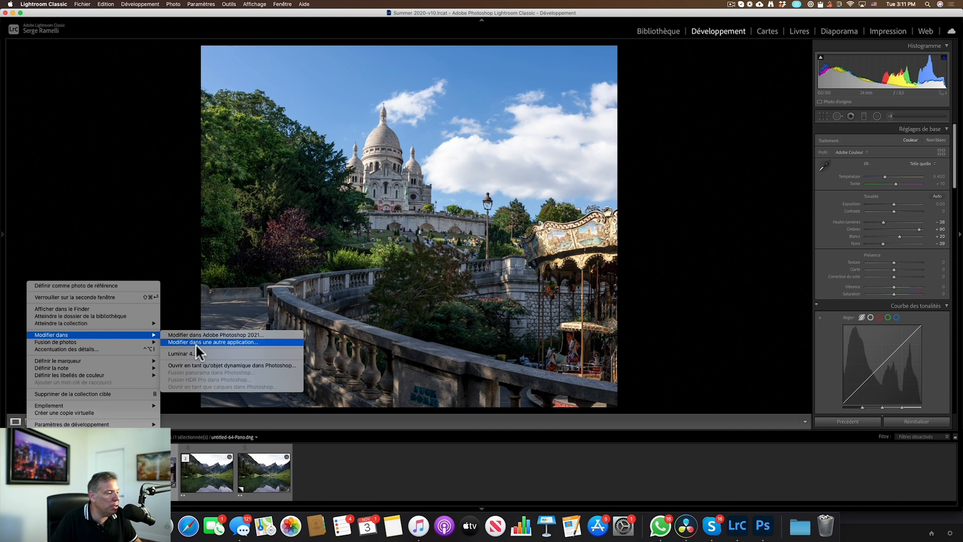
click(200, 354)
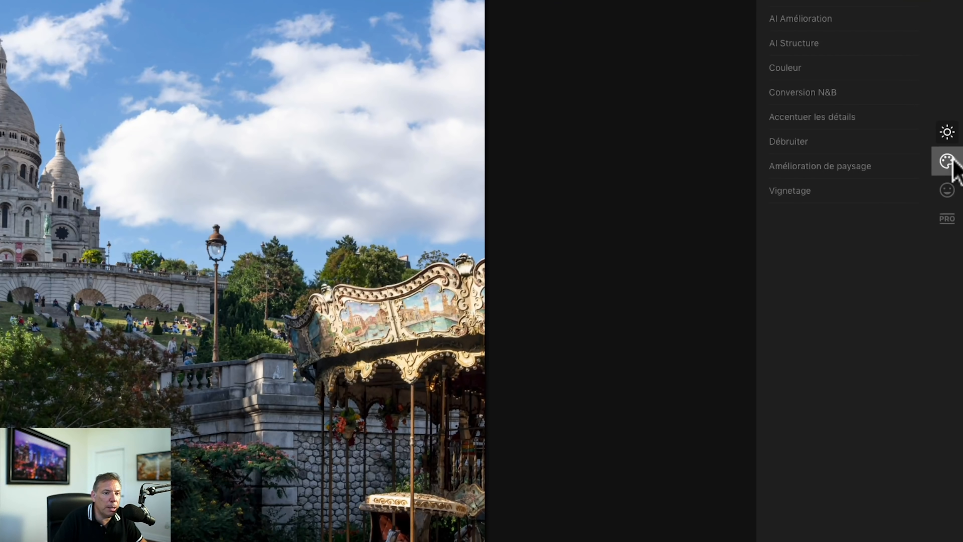
Use the creative Remplacement de Ciel IA tool to replace the sky with Sunset-1.
click(947, 162)
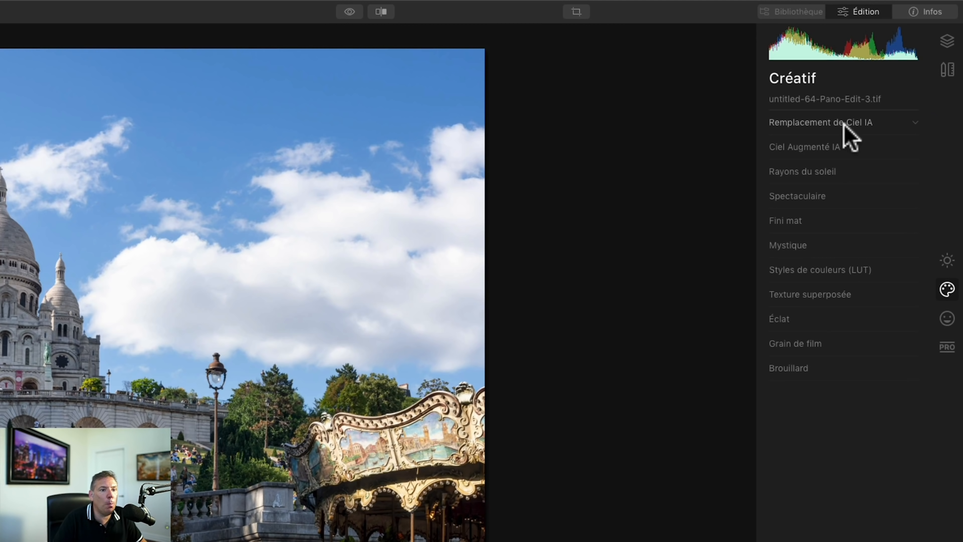
click(868, 124)
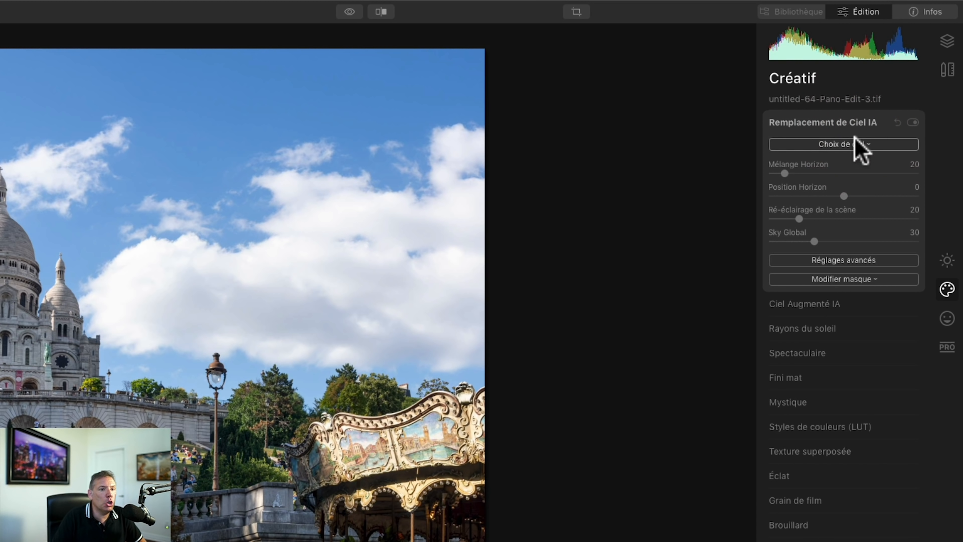
click(861, 145)
click(819, 464)
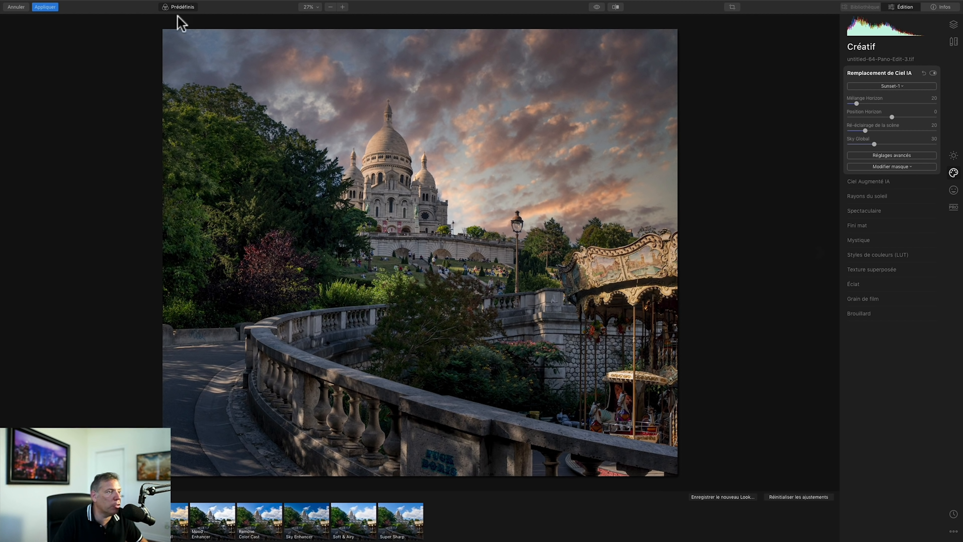
Examine the edges of the basilica's domes against the new sky at 100% magnification.
click(316, 7)
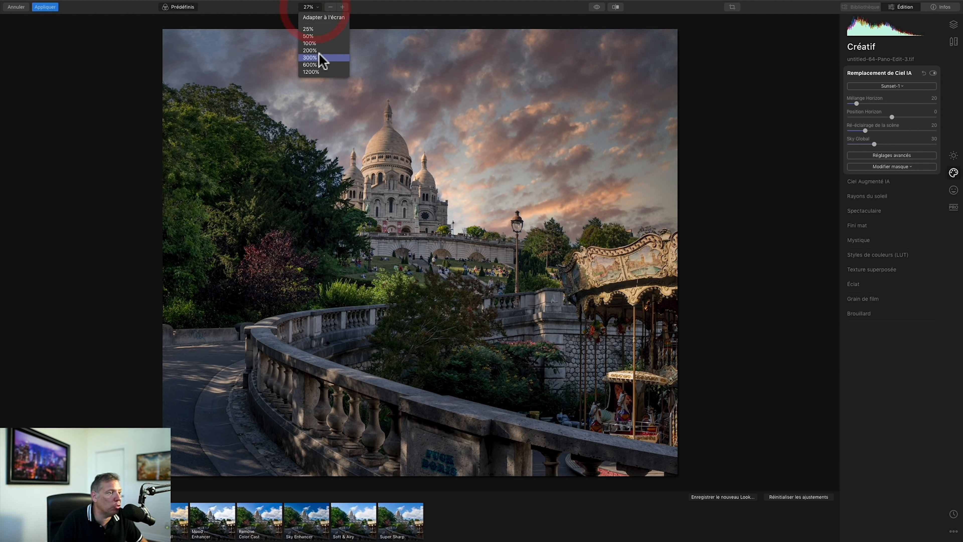
click(318, 42)
drag(327, 115, 546, 333)
drag(483, 231, 566, 342)
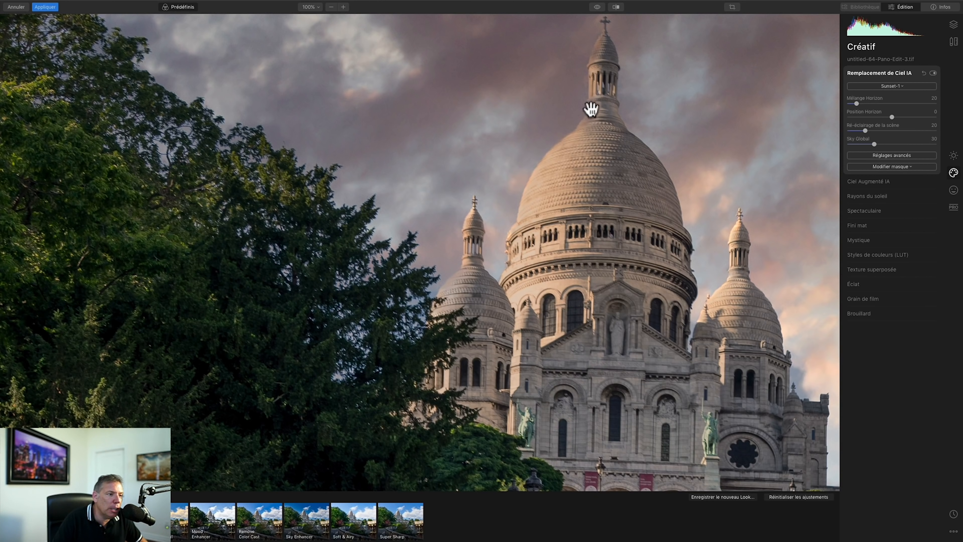
Switch to Photoshop and examine the dome edges of its sky replacement at 100% for comparison.
key(super+Tab)
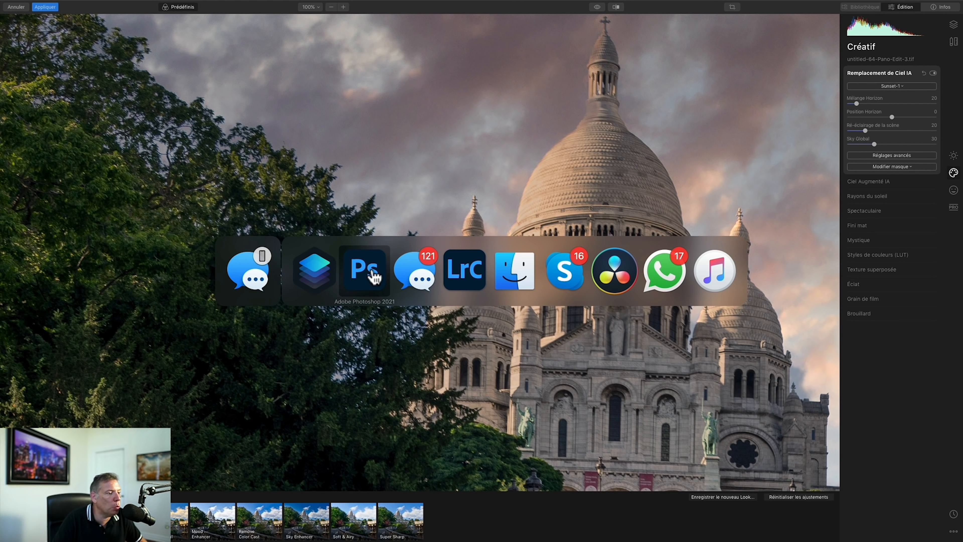
click(368, 270)
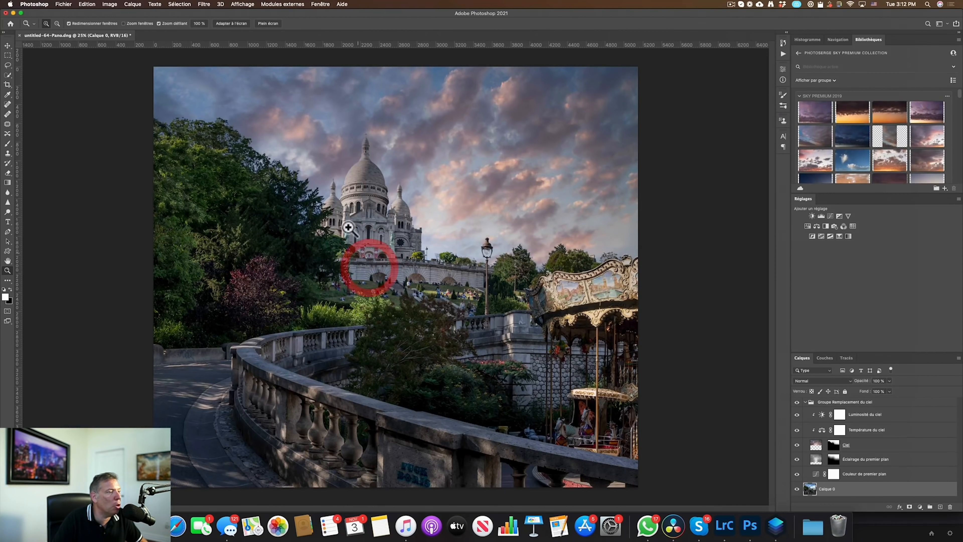
click(201, 23)
drag(291, 119, 548, 366)
drag(478, 232, 475, 327)
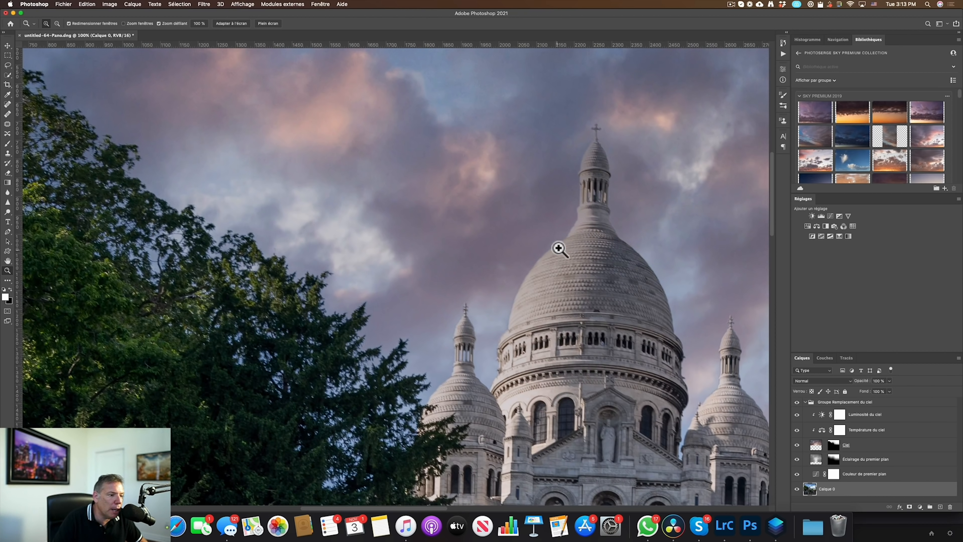
drag(505, 239, 369, 222)
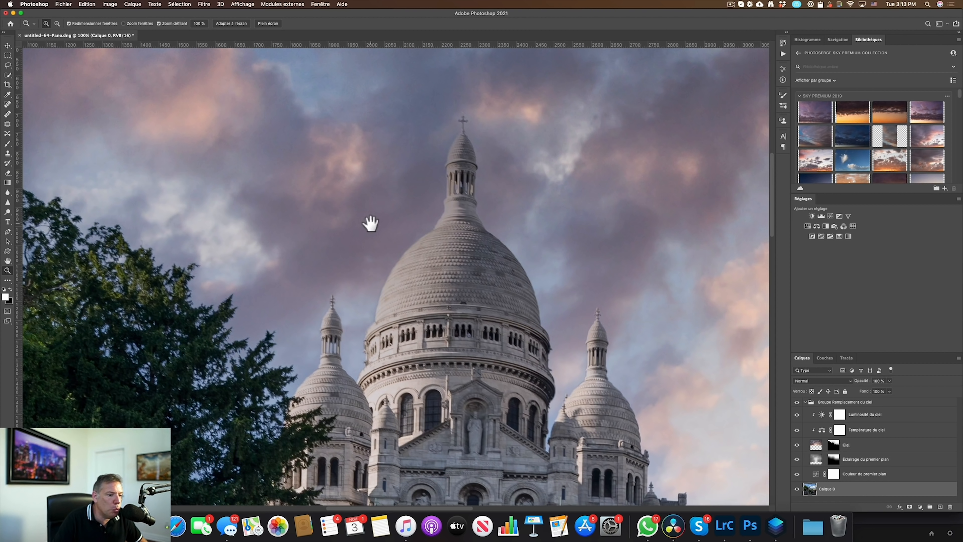
Return to Luminar 4 and set Combler les lacunes to 16 in the sky replacement's advanced settings.
key(super+Tab)
click(370, 269)
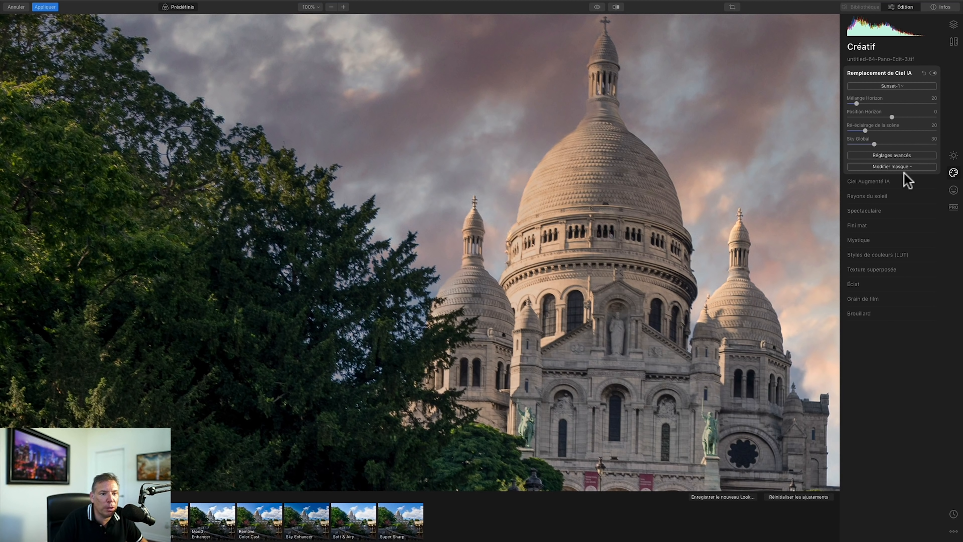
click(892, 156)
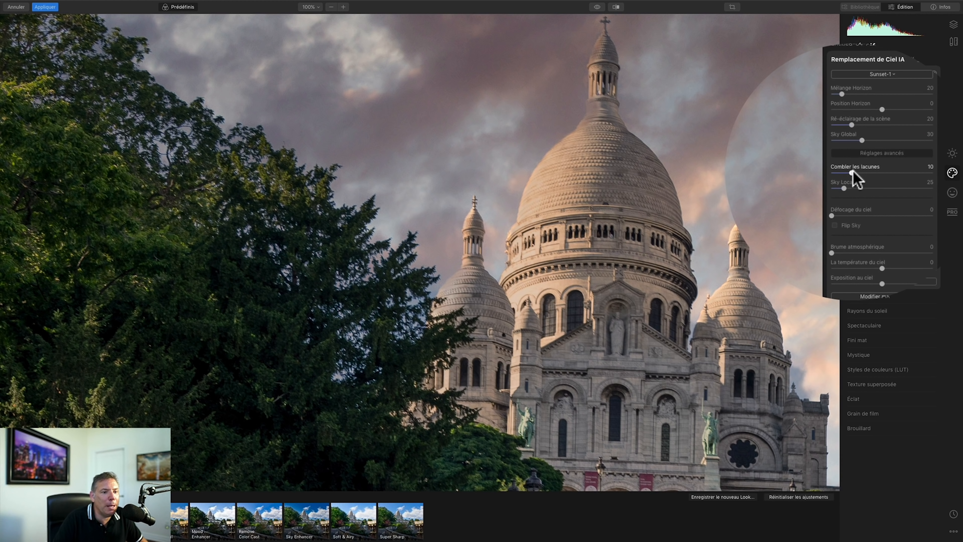
drag(854, 172, 861, 173)
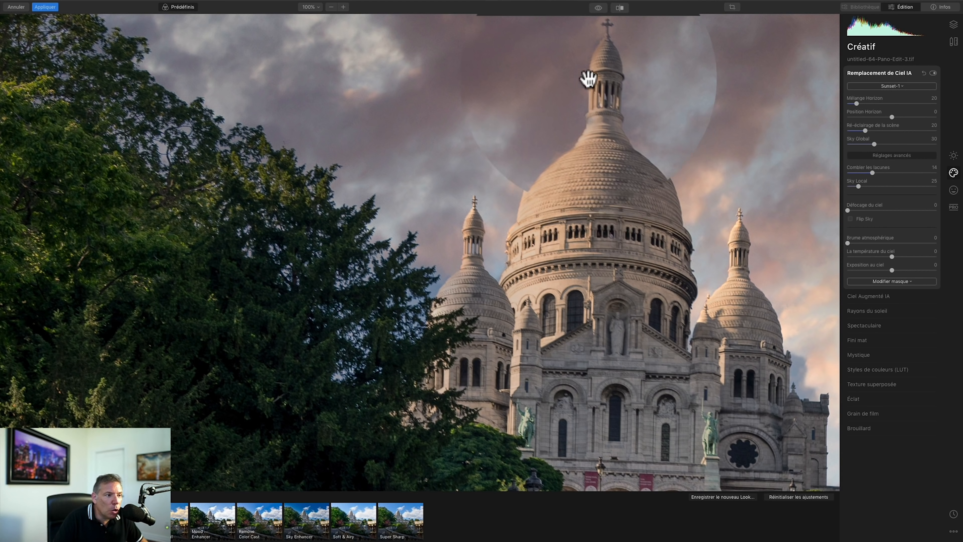
drag(859, 173, 865, 174)
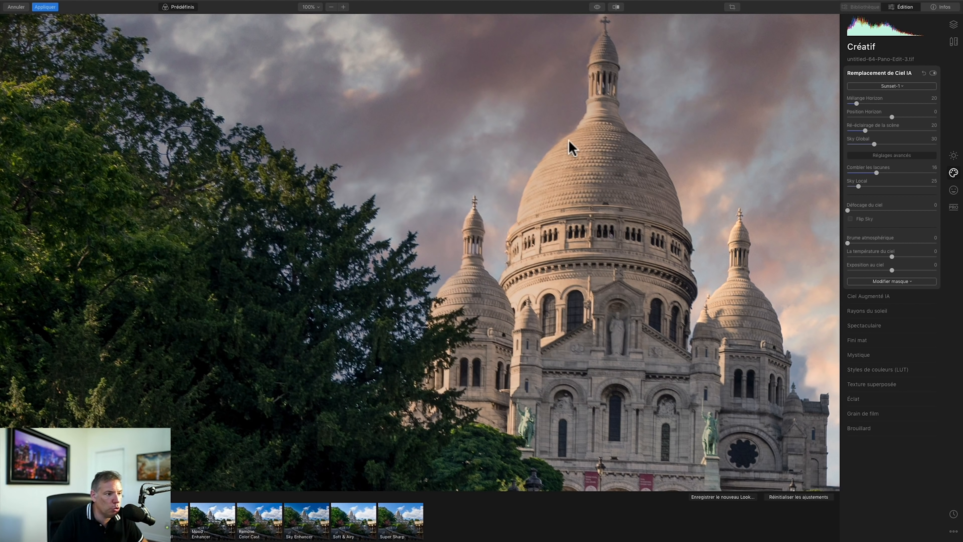
Fit the whole panorama in view and set Ré-éclairage de la scène to 80 in the sky replacement.
click(308, 15)
click(310, 21)
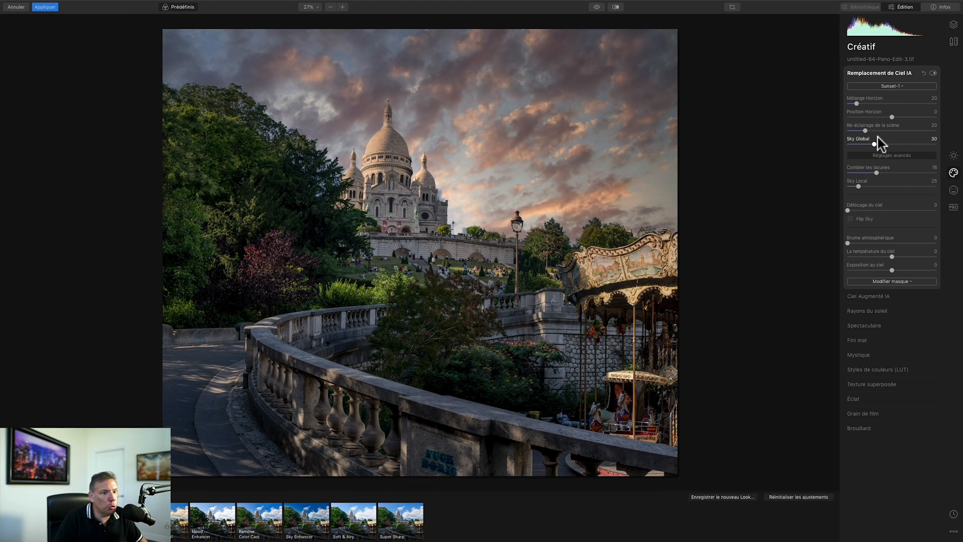
drag(866, 131, 920, 132)
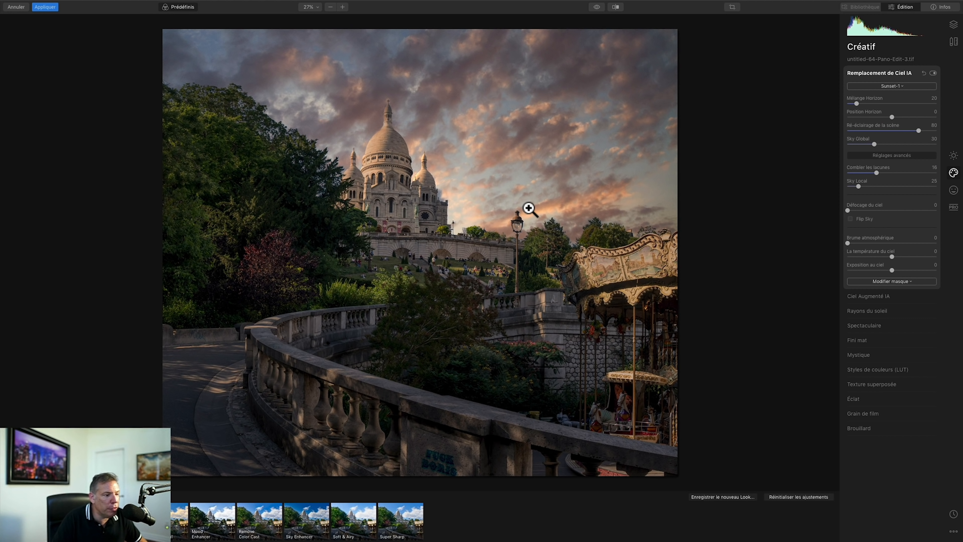
Switch to Photoshop to compare its foreground relighting of the basilica scene, and return to Luminar 4.
key(super+Tab)
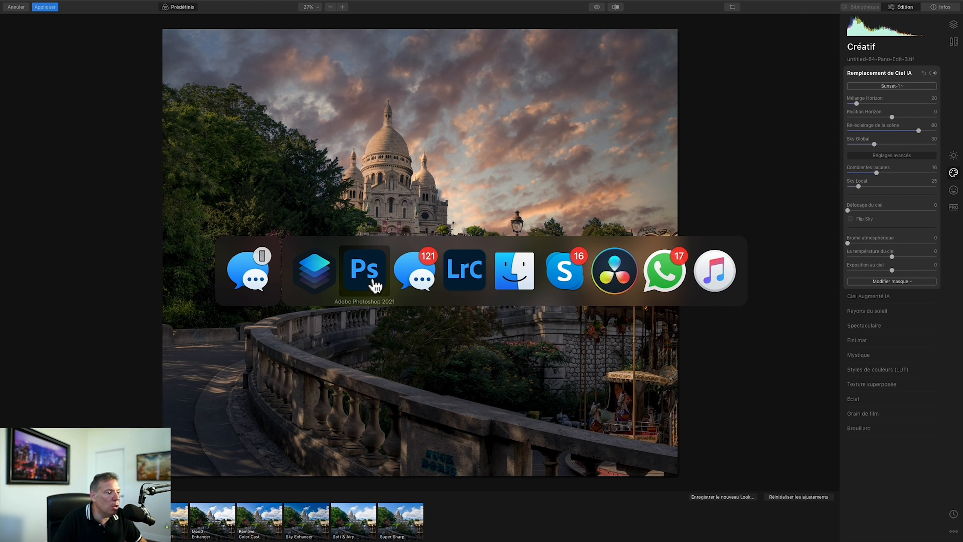
click(375, 284)
drag(461, 248, 393, 262)
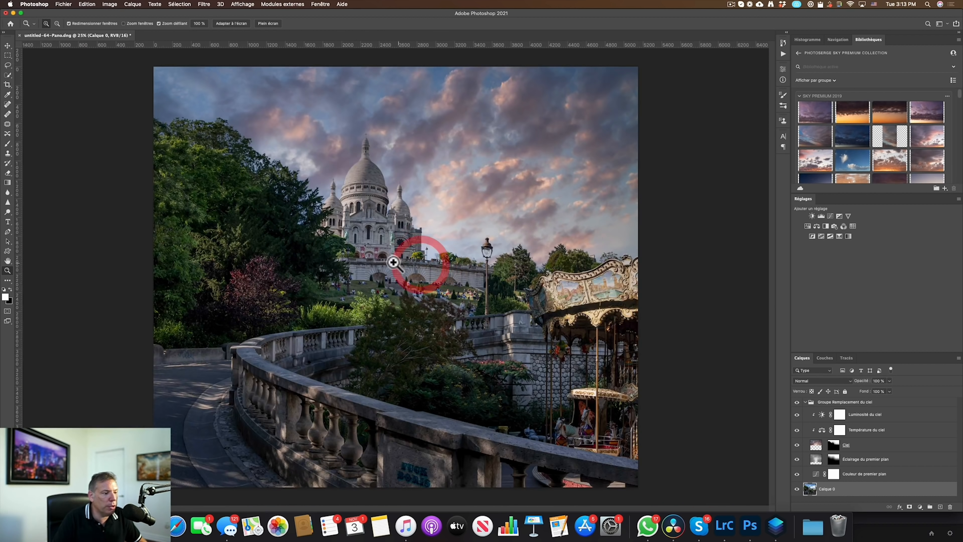
key(super+Tab)
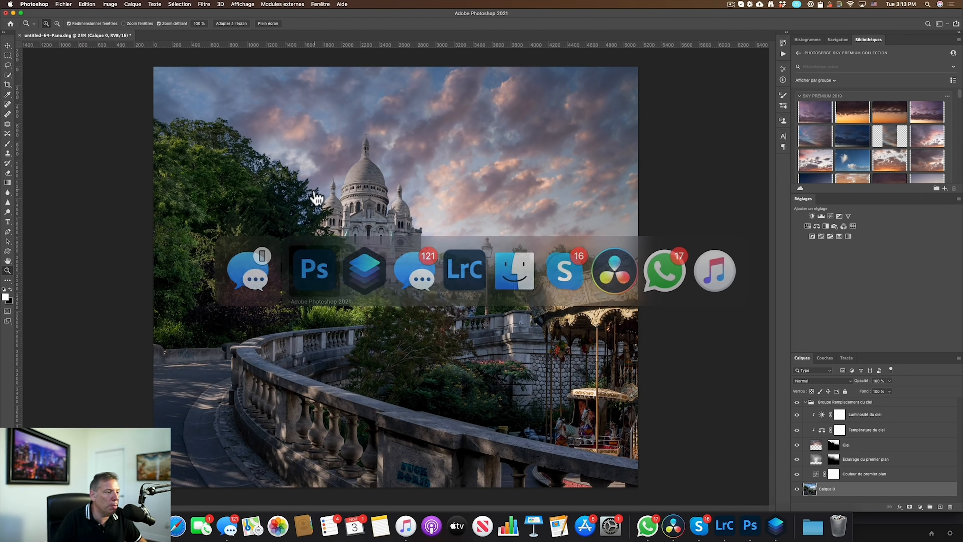
key(super+Tab)
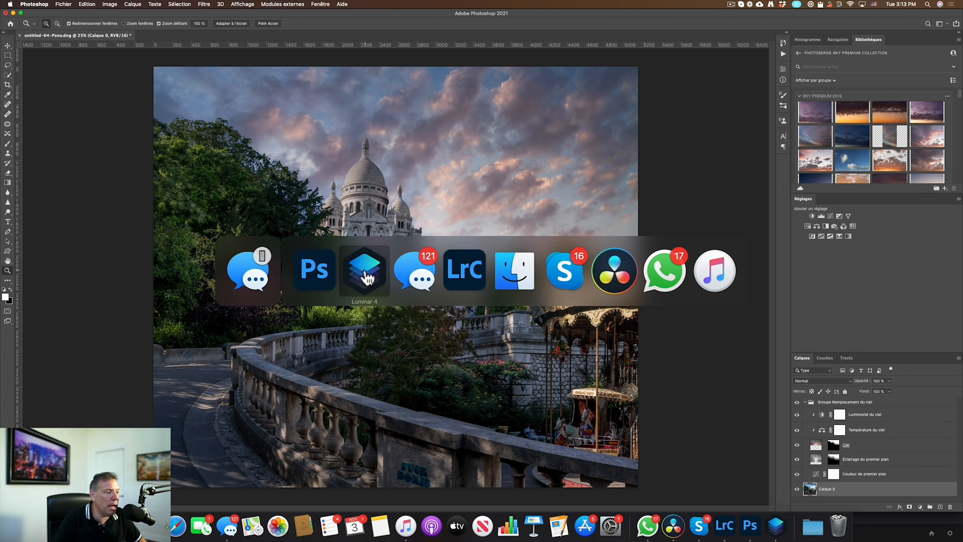
click(366, 271)
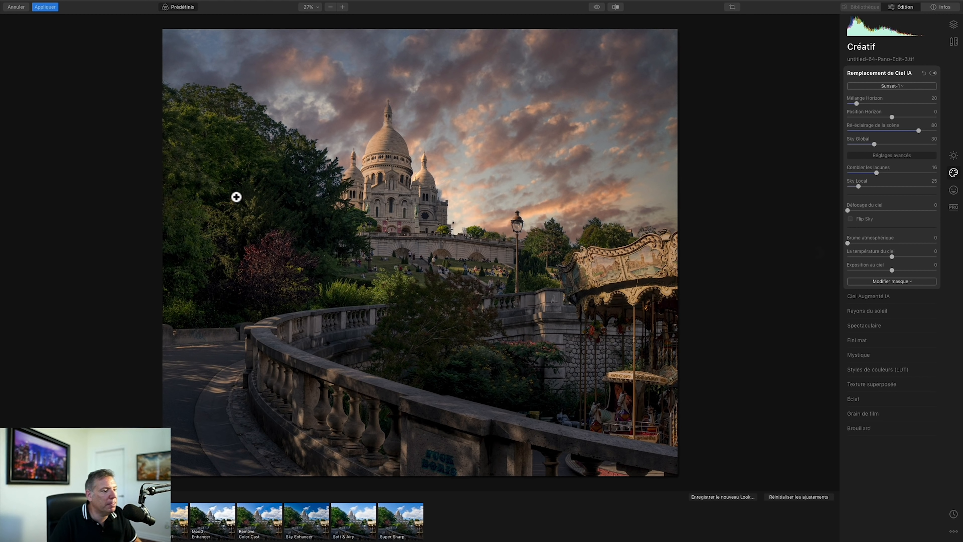
Switch to Lightroom Classic and open the Sunset Provence lavender field photo for editing in Photoshop.
key(super+Tab)
click(467, 281)
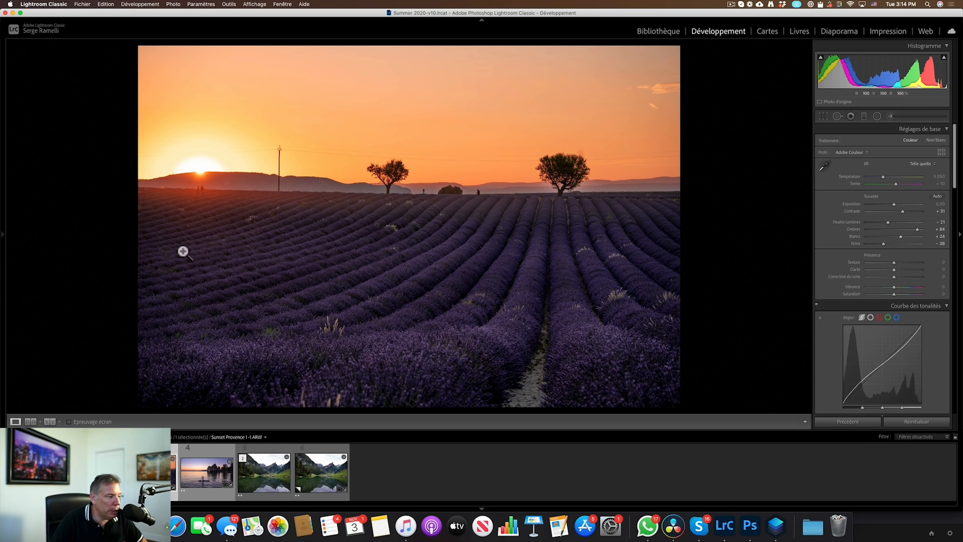
right_click(150, 451)
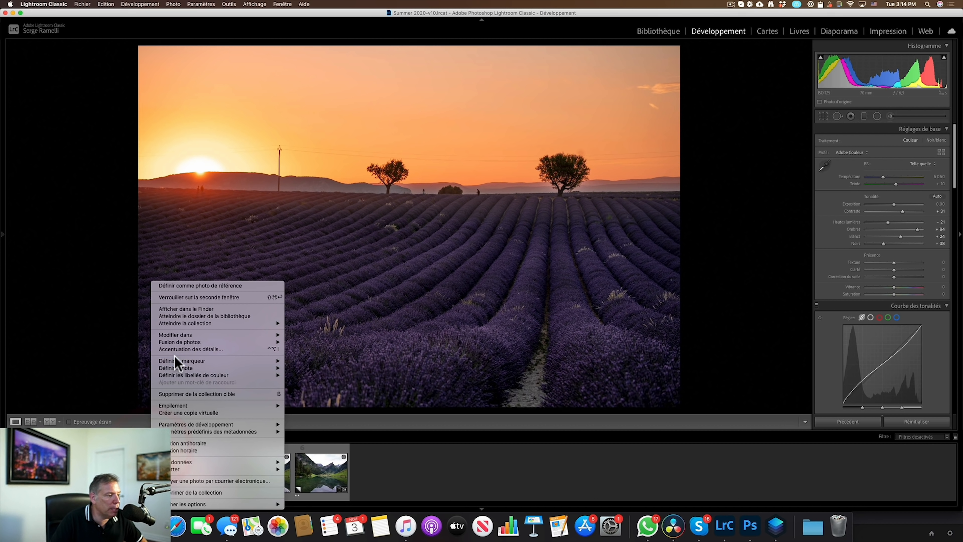
mouse_move(185, 334)
click(383, 336)
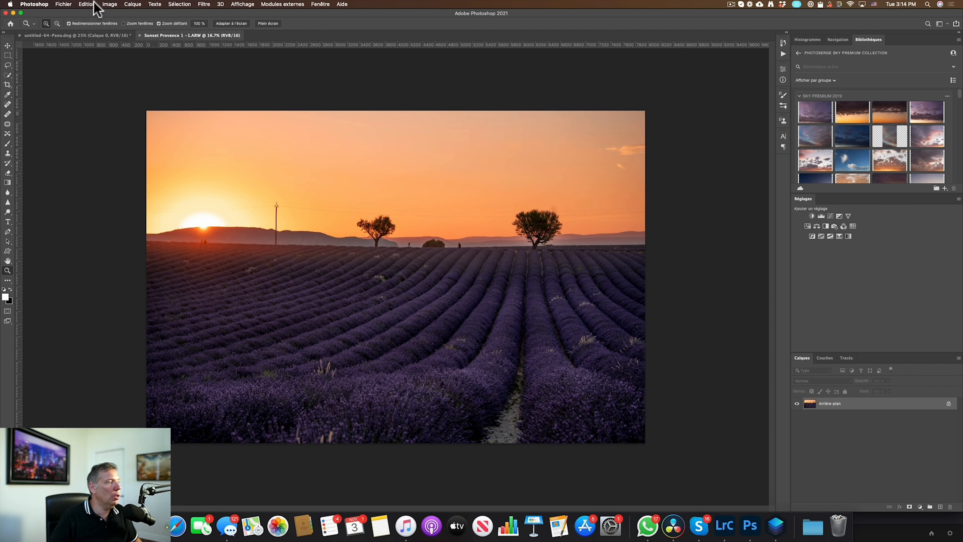
Replace the lavender photo's sky with the custom preset of grey clouds over an orange sunset, output to Nouveaux calques.
click(88, 4)
click(127, 200)
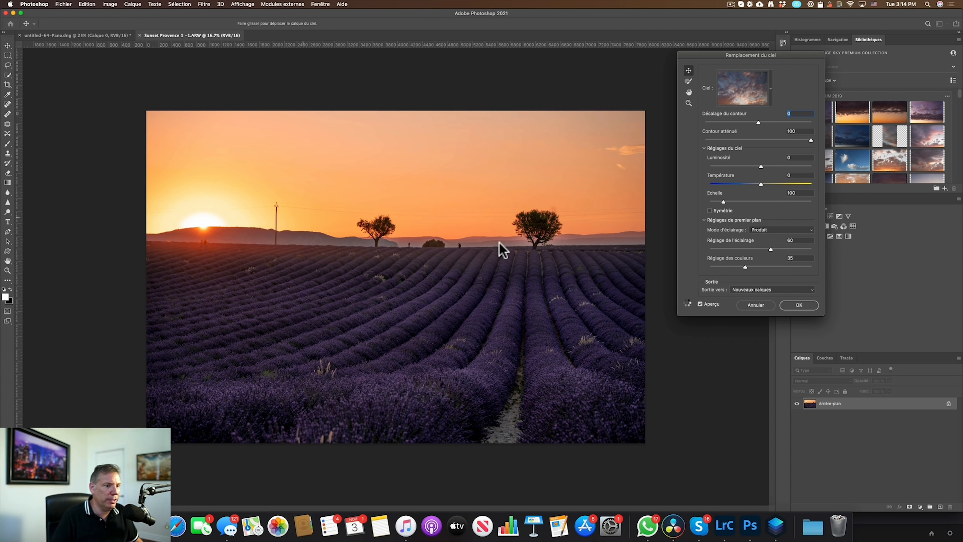
click(753, 85)
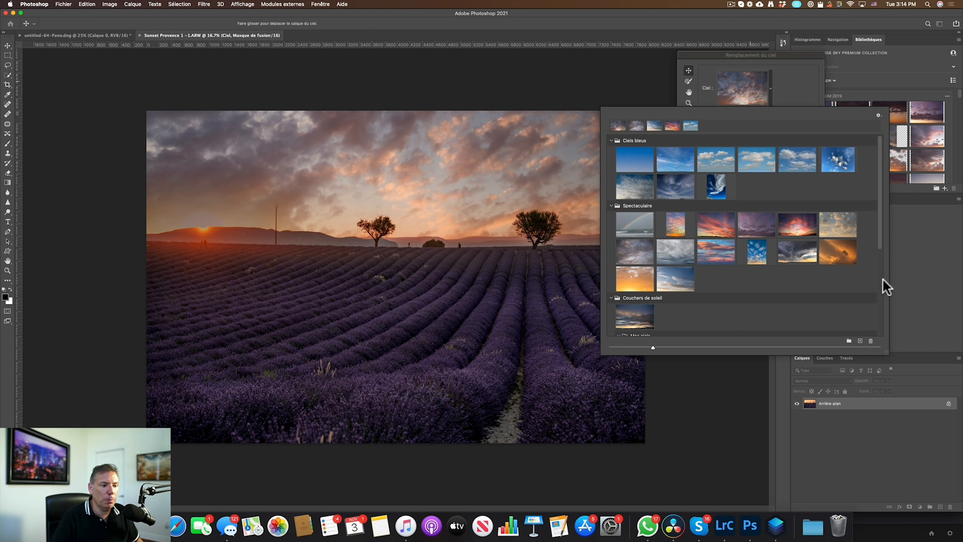
scroll(881, 338, down, 5)
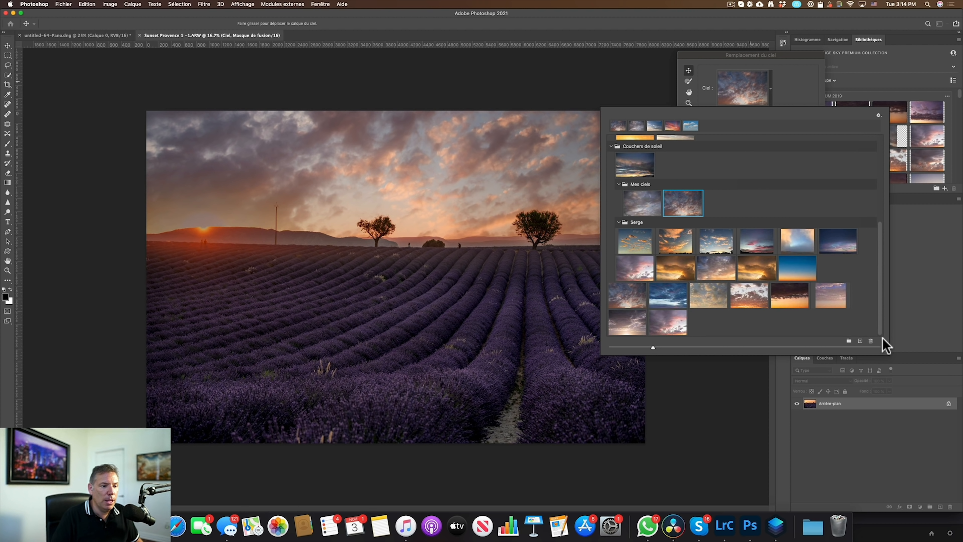
click(751, 321)
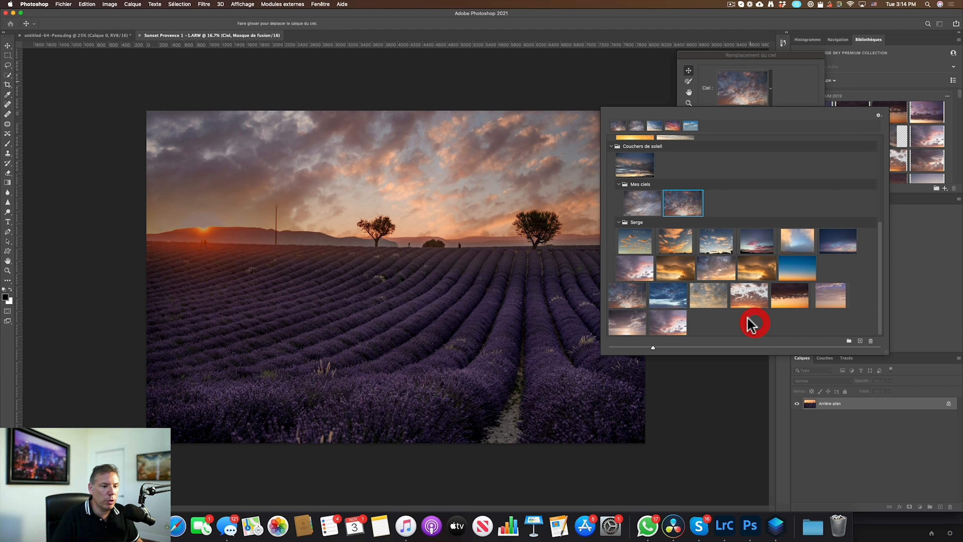
click(750, 300)
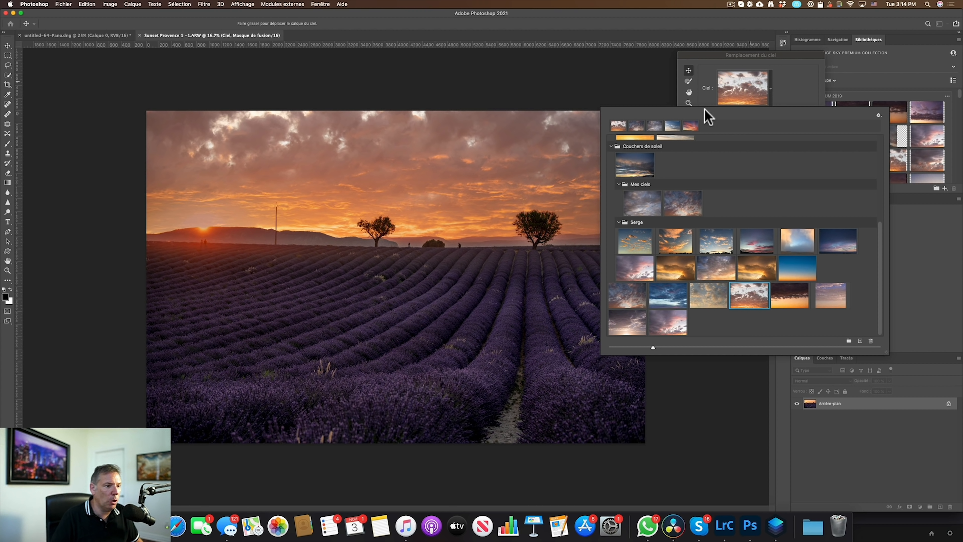
click(790, 65)
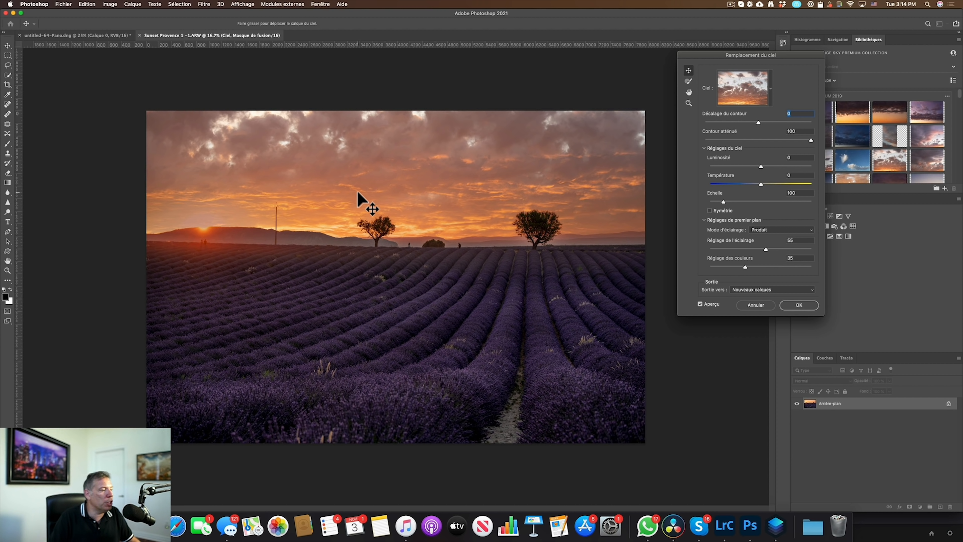
click(807, 305)
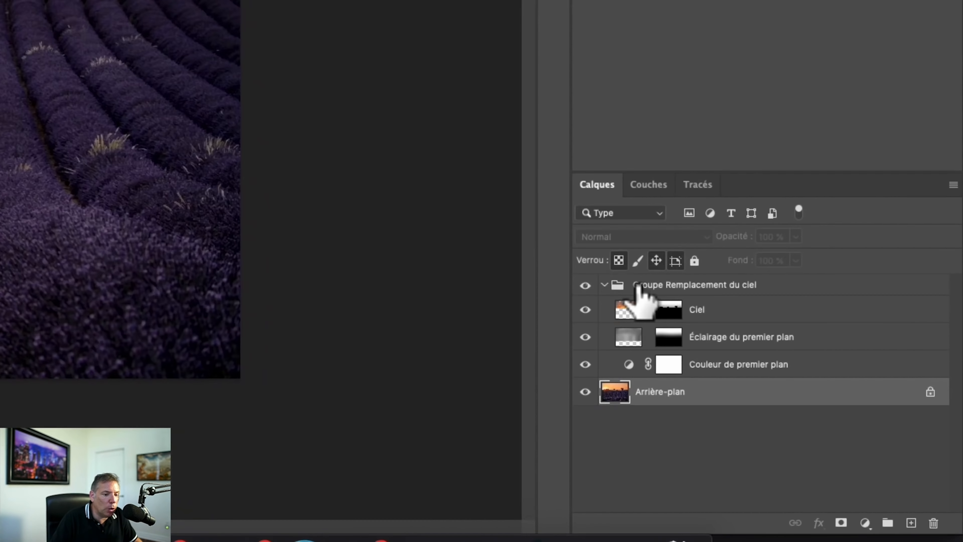
Examine the Groupe Remplacement du ciel and view the Ciel layer's mask on its own.
click(824, 402)
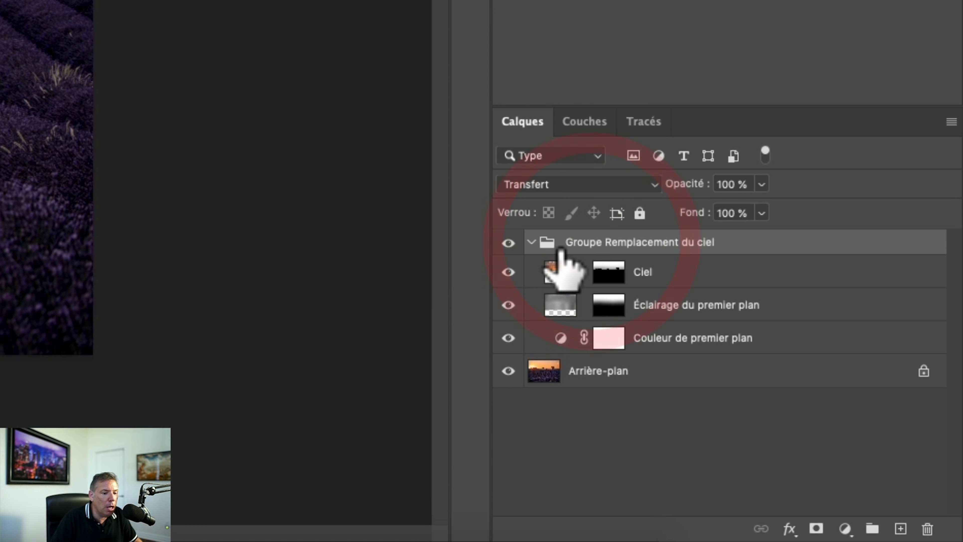
click(676, 266)
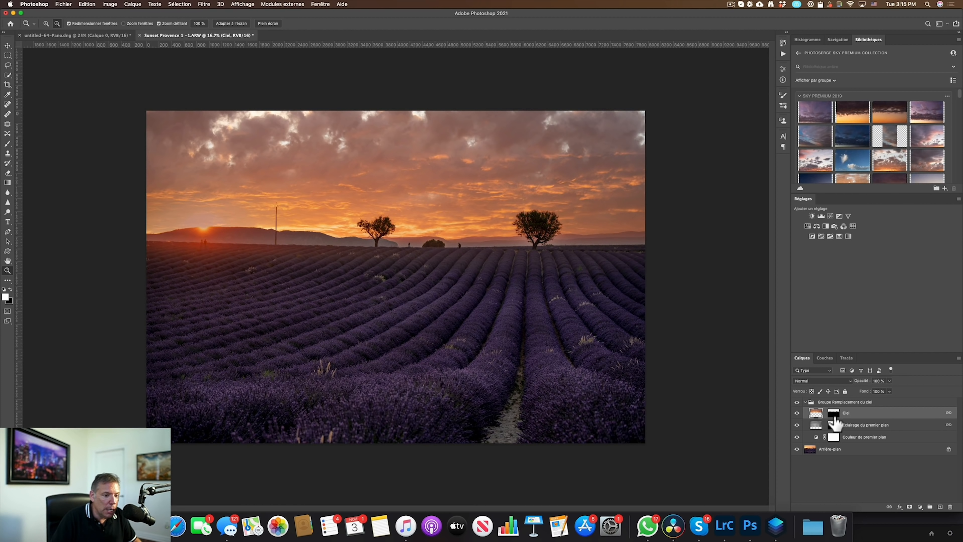
alt+click(833, 413)
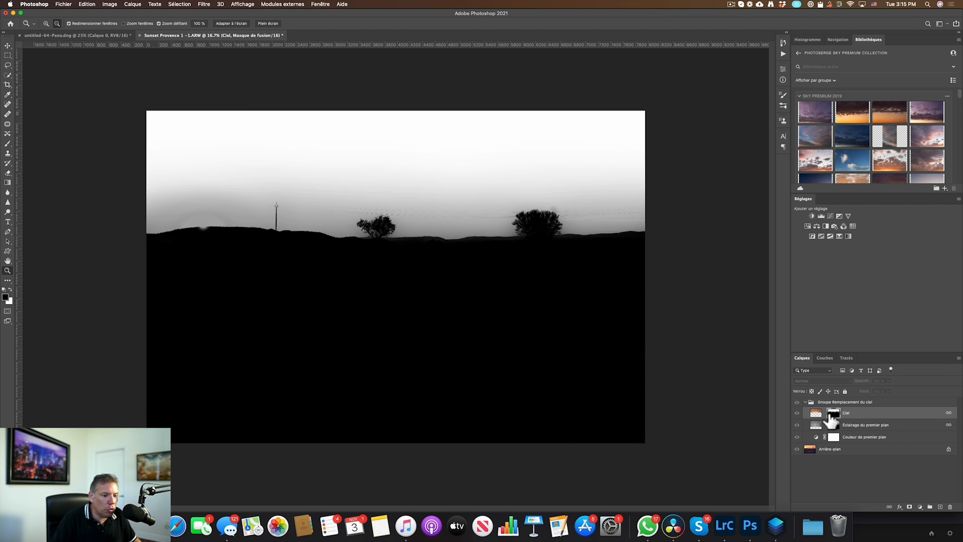
alt+click(832, 415)
Retouch the Ciel layer's mask around the sun on the horizon using the Outil Densité - at 53% exposure to bring back its glow.
click(200, 220)
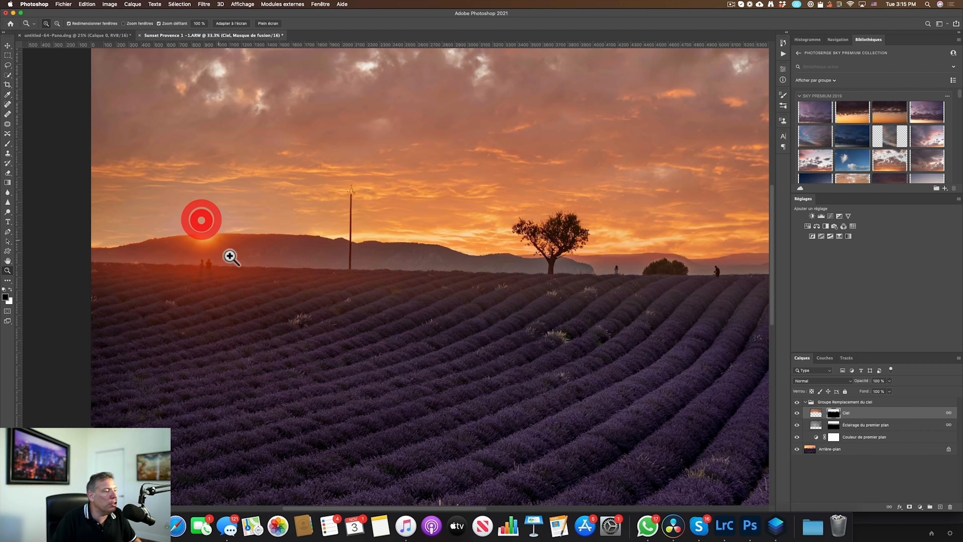
click(833, 413)
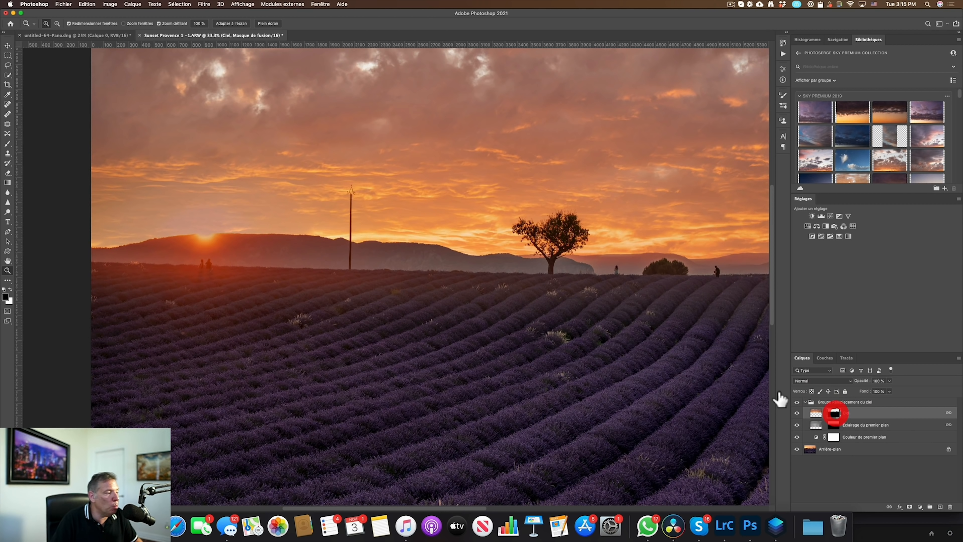
click(7, 213)
right_click(9, 213)
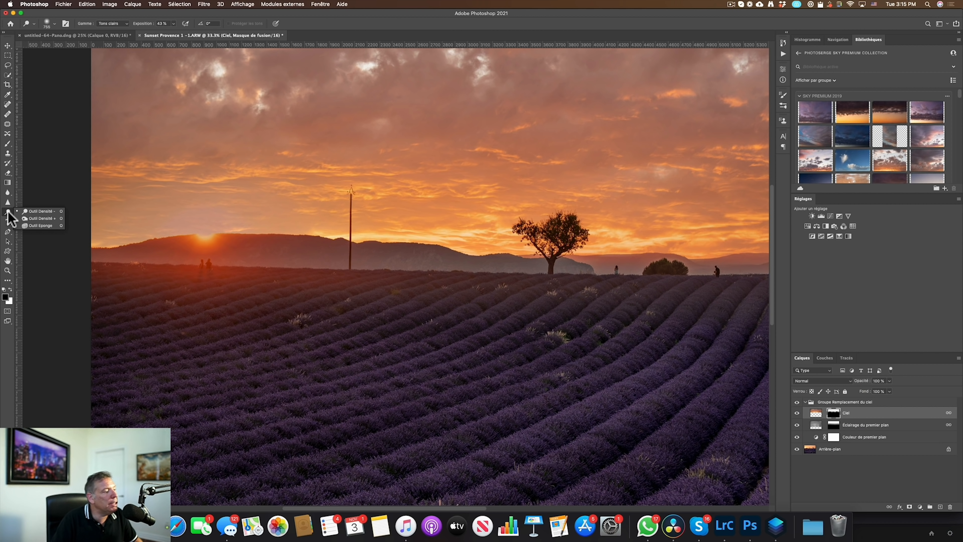
click(53, 211)
drag(173, 24, 176, 33)
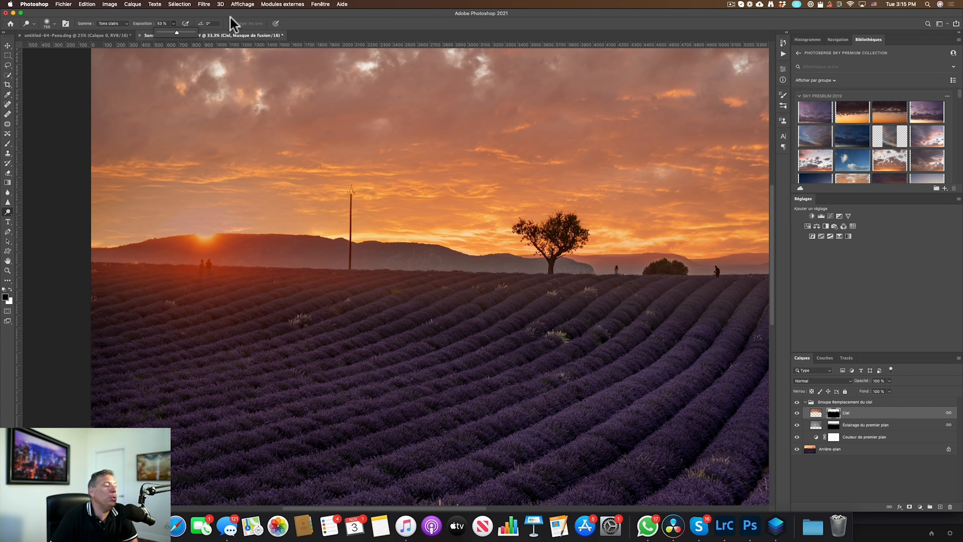
mouse_move(244, 212)
mouse_down()
mouse_move(301, 221)
mouse_move(152, 221)
mouse_up()
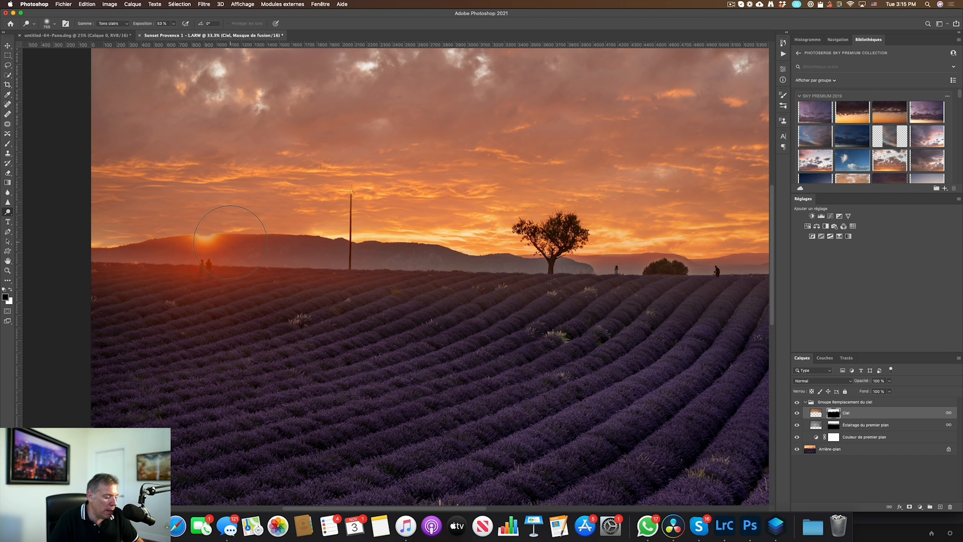
mouse_move(218, 235)
mouse_down()
mouse_move(197, 238)
mouse_move(242, 240)
mouse_move(215, 241)
mouse_move(225, 239)
mouse_up()
click(197, 238)
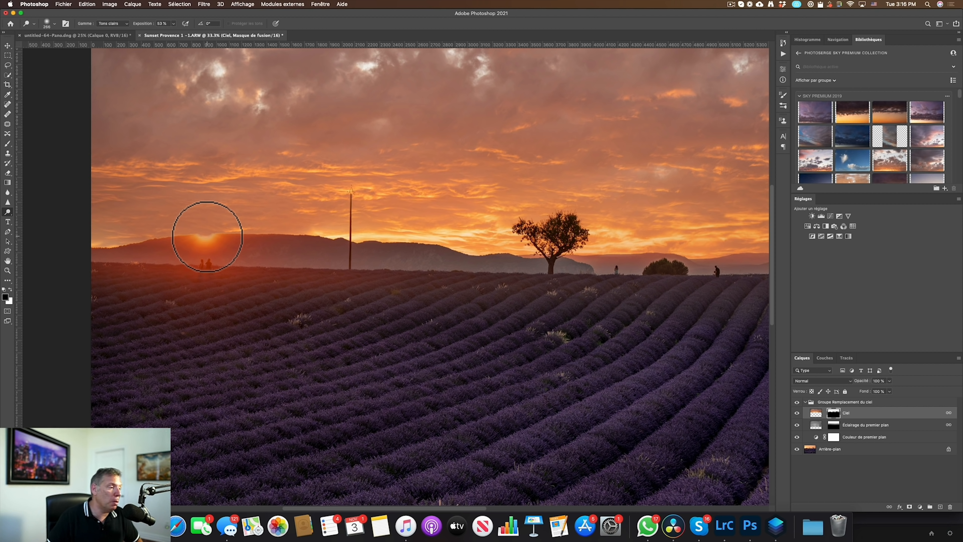
click(206, 236)
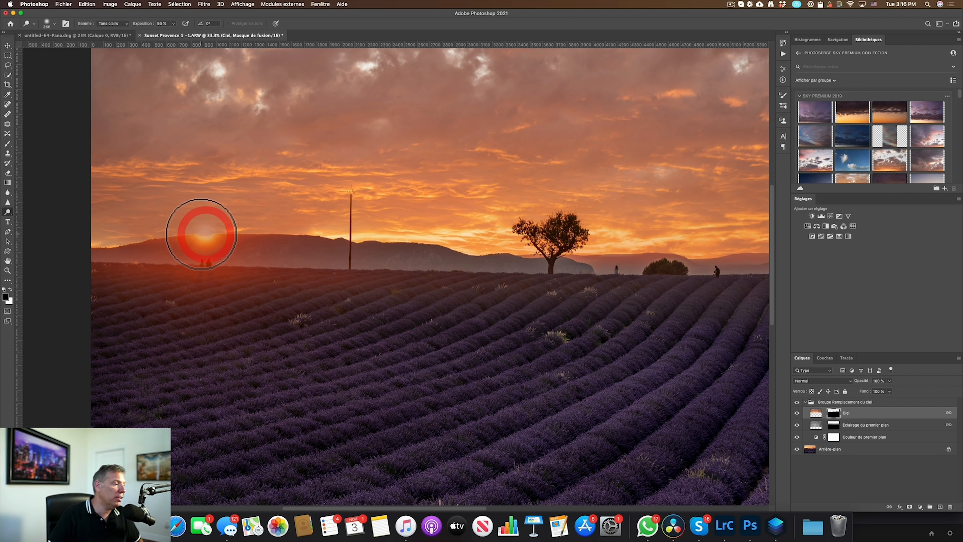
click(214, 239)
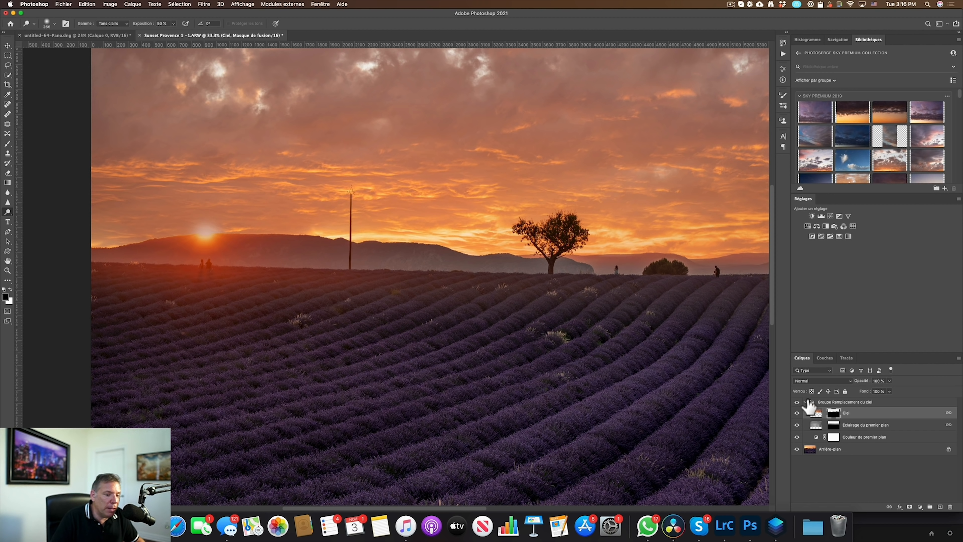
Compare the lavender photo with and without the Groupe Remplacement du ciel.
click(809, 402)
click(798, 402)
click(798, 402)
Isolate the Ciel, Éclairage du premier plan and Couleur de premier plan layers one by one to examine each contribution.
click(857, 415)
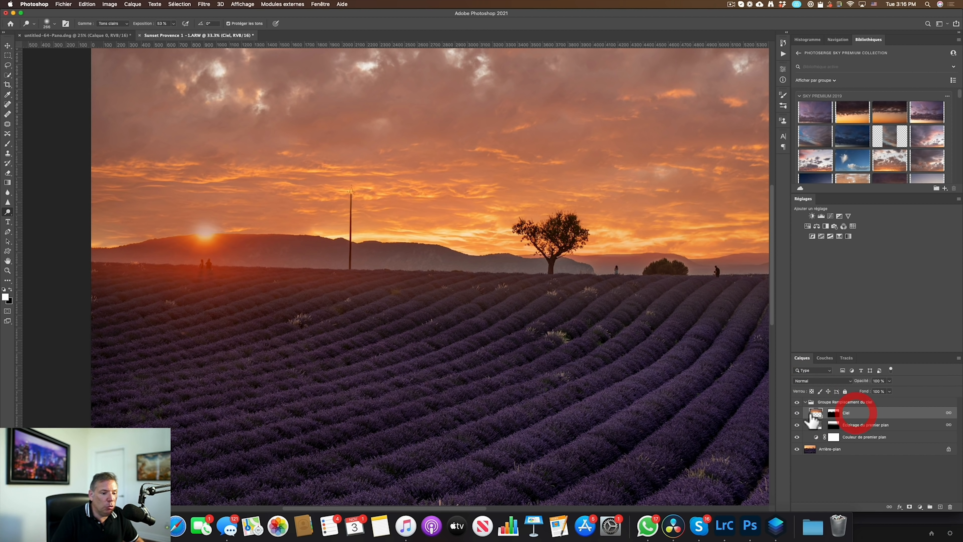
alt+click(797, 414)
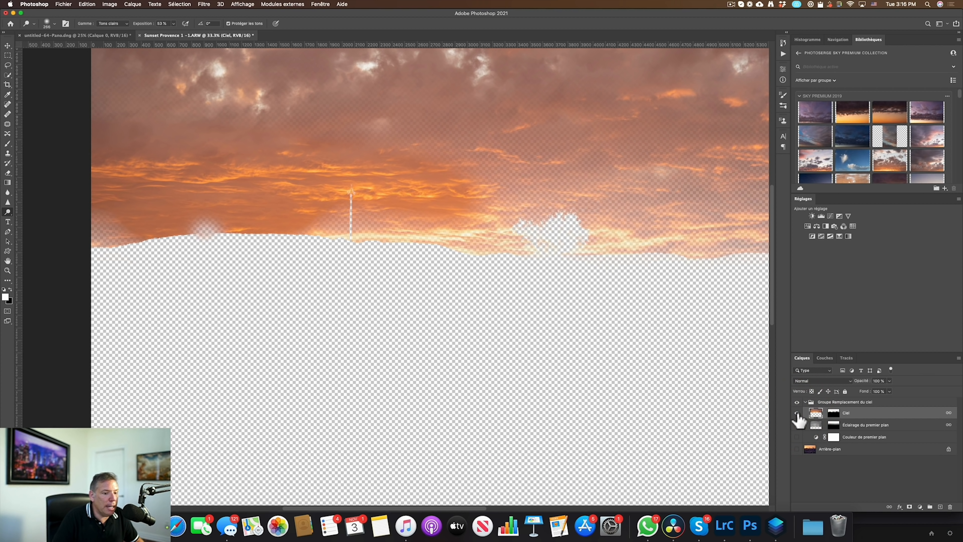
alt+click(797, 413)
alt+click(798, 425)
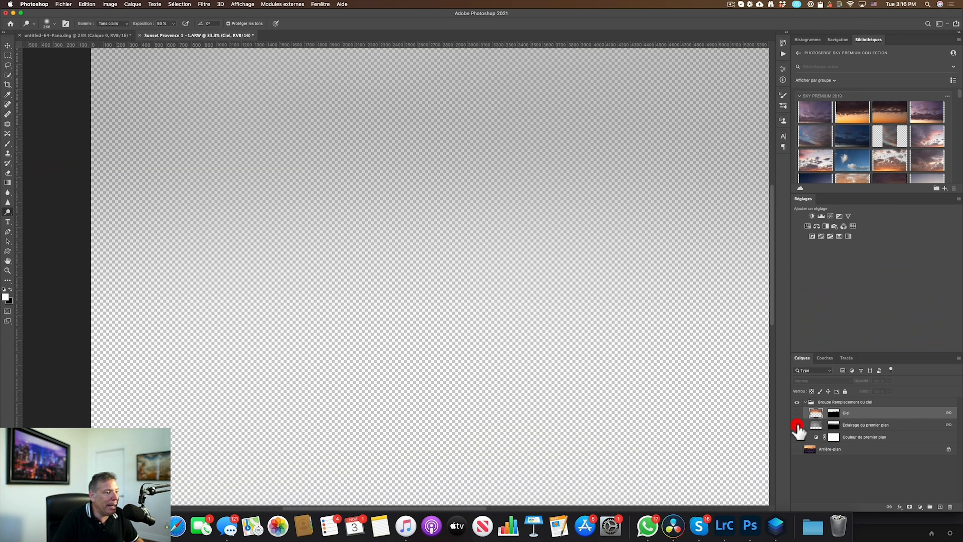
alt+click(797, 425)
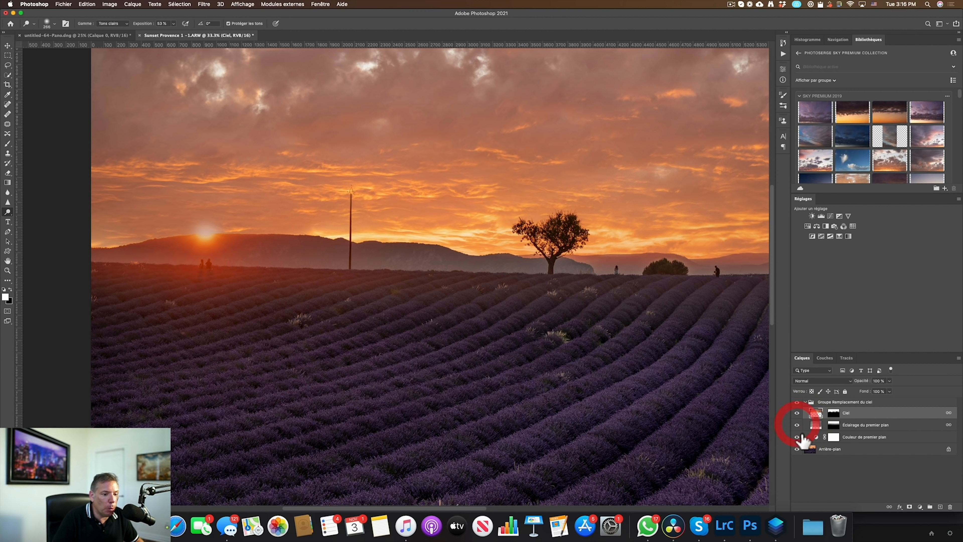
alt+click(798, 436)
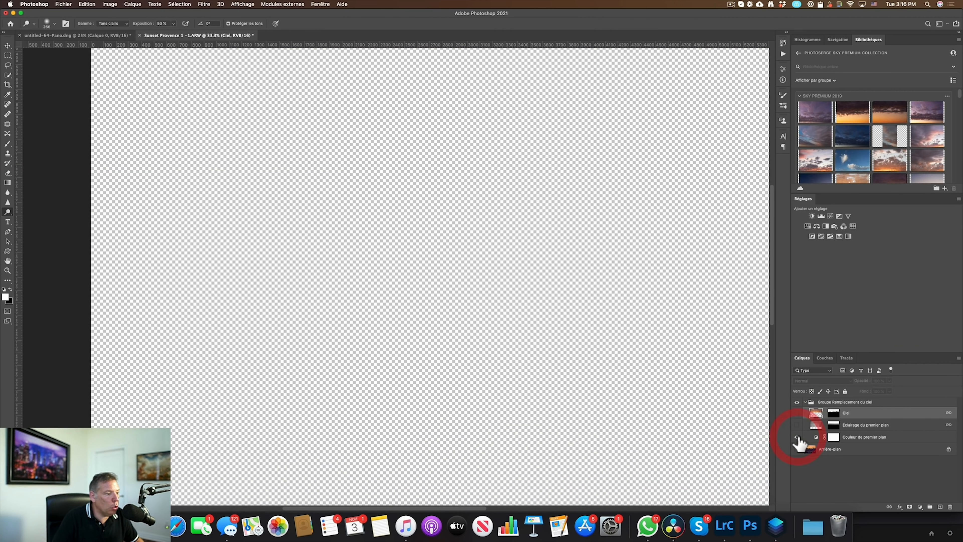
alt+click(797, 438)
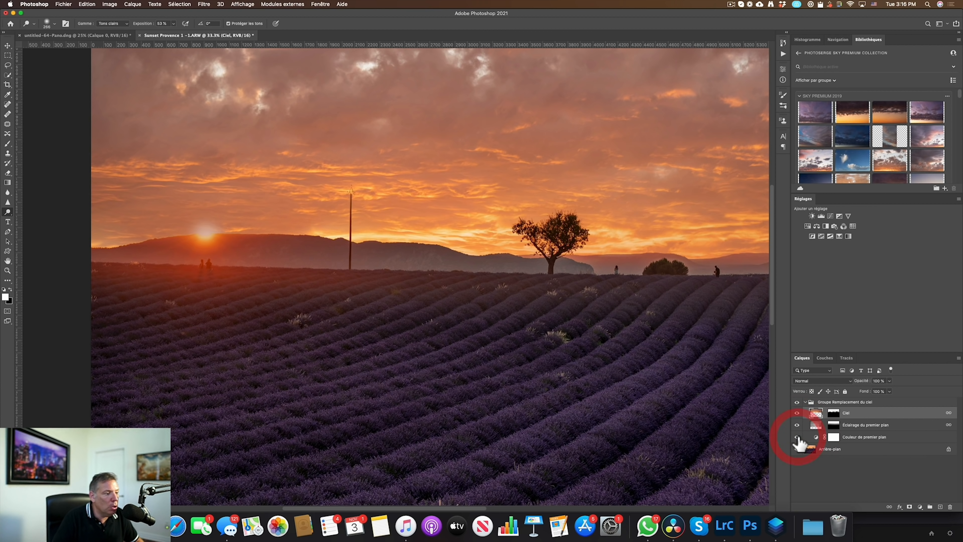
click(797, 413)
click(797, 413)
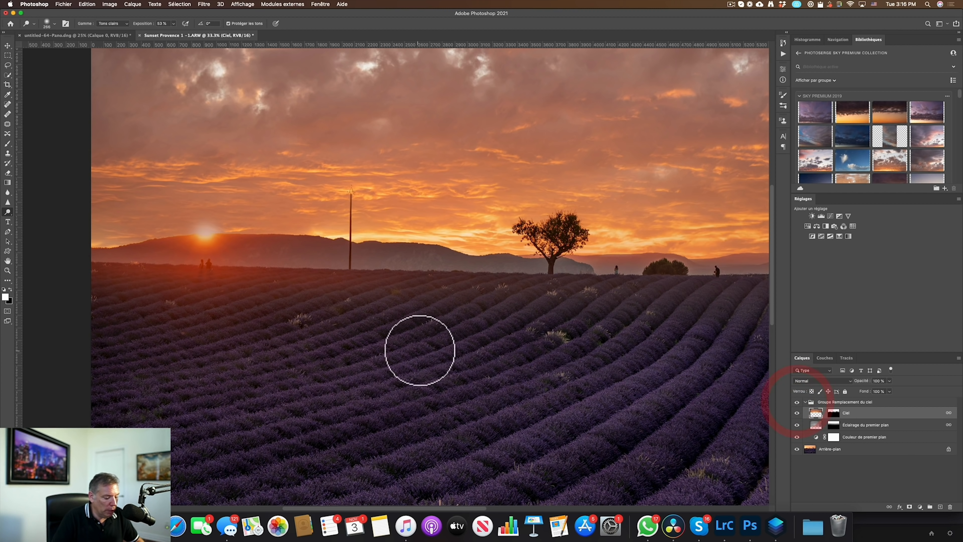
Switch to Lightroom Classic and open a copy of the lavender photo with Lightroom corrections in Luminar 4.
key(super+Tab)
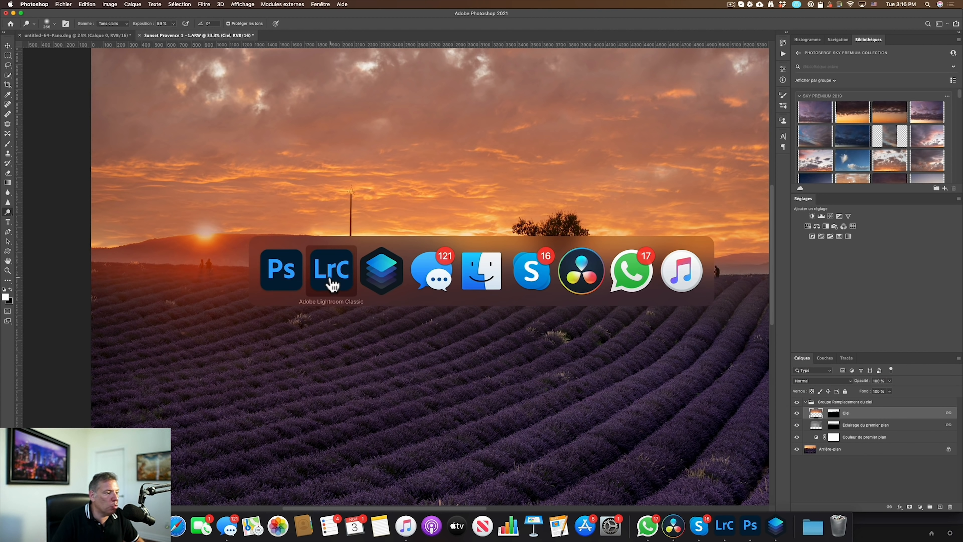
click(331, 283)
right_click(146, 282)
mouse_move(170, 336)
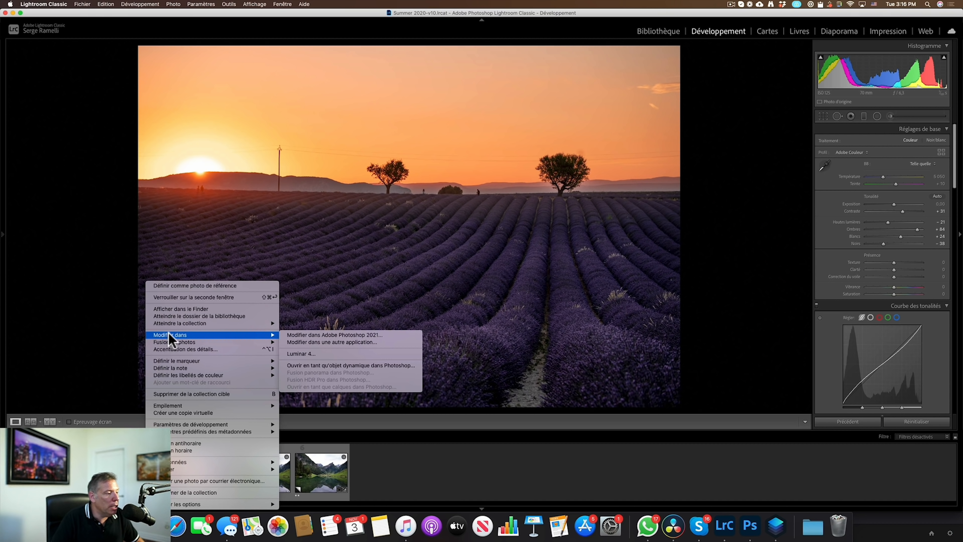
click(352, 354)
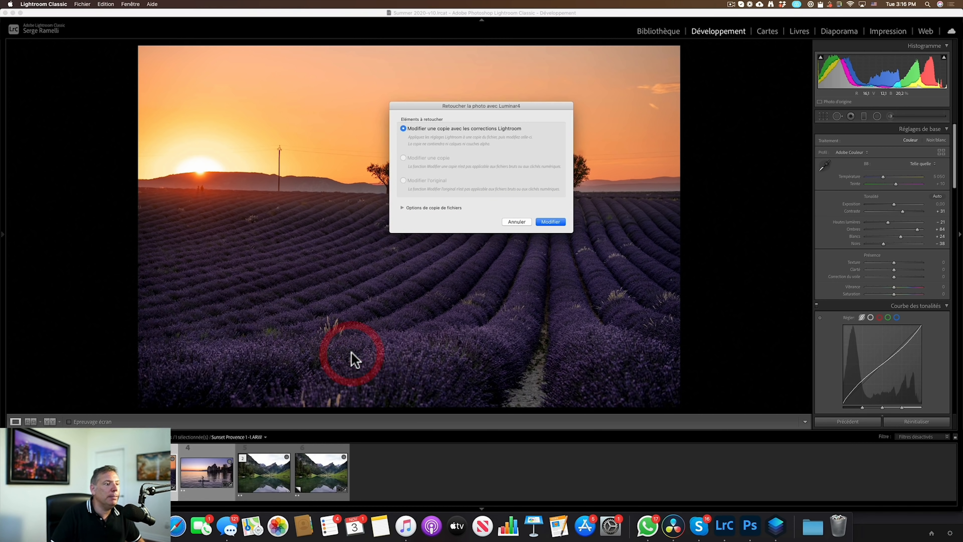
click(552, 222)
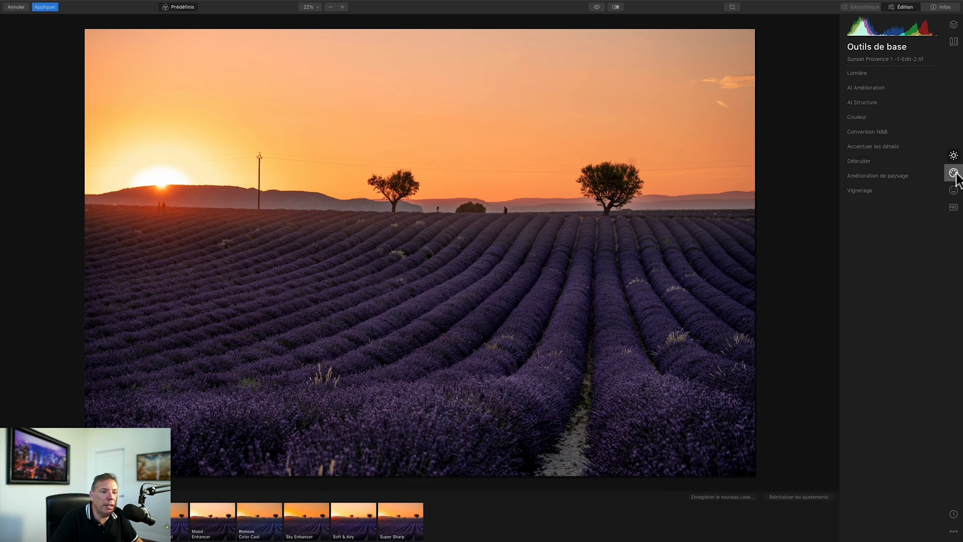
Replace the lavender photo's sky with the custom image Sunset-16 using the creative Remplacement de Ciel IA tool.
click(954, 173)
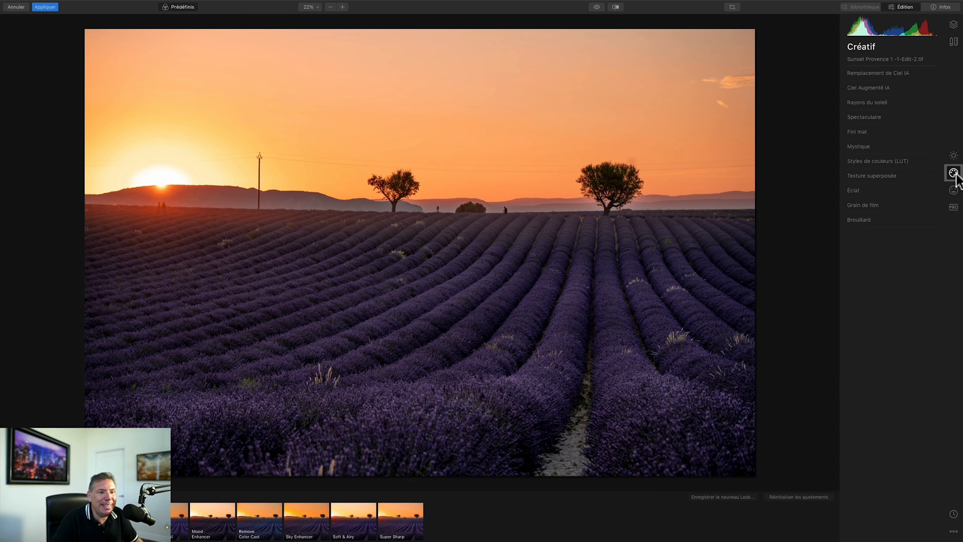
click(903, 73)
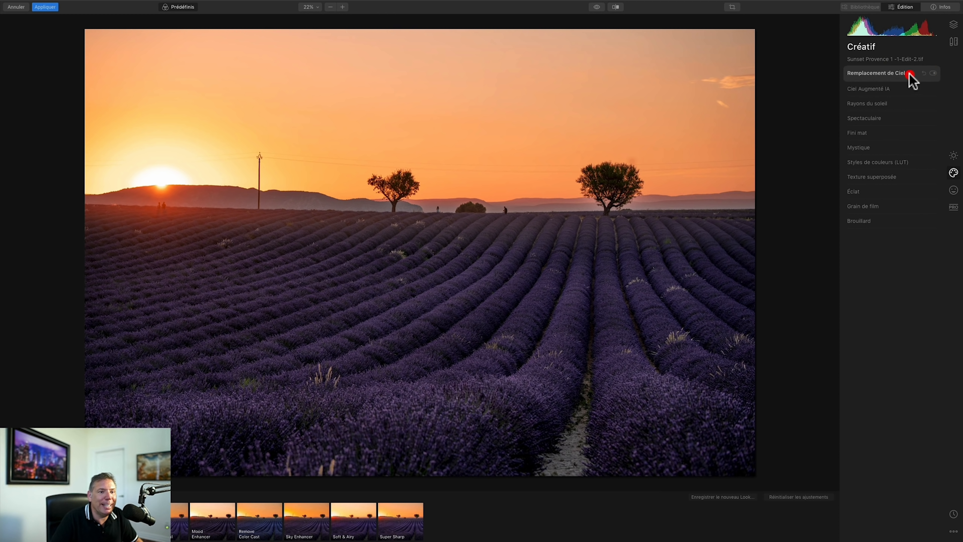
click(909, 86)
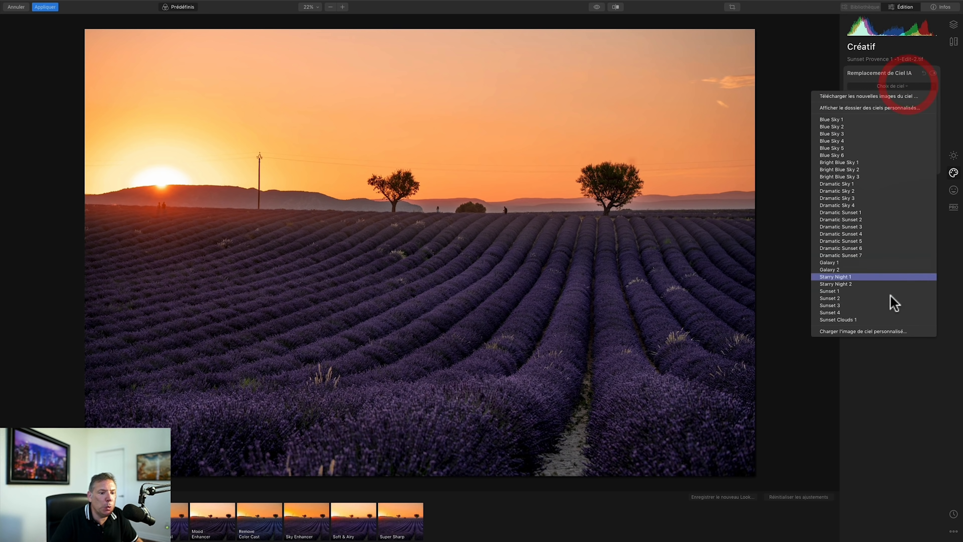
click(894, 330)
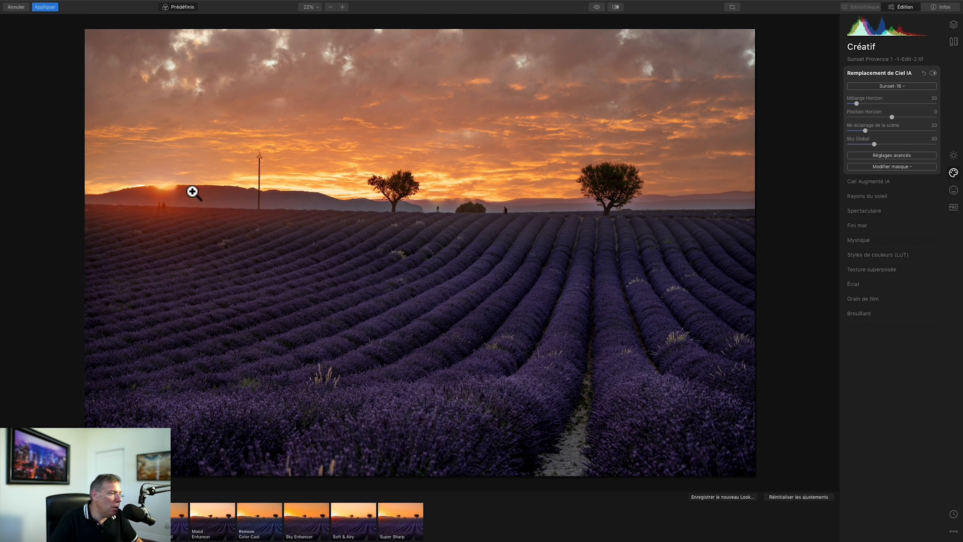
Inspect the sun on the horizon at 100% and set Combler les lacunes to 22 in the sky replacement's advanced settings.
click(311, 8)
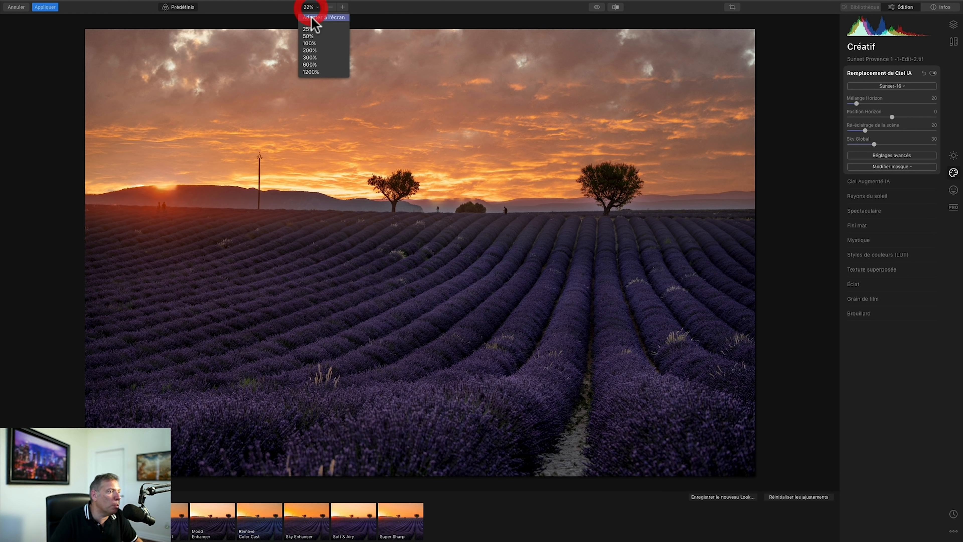
click(318, 43)
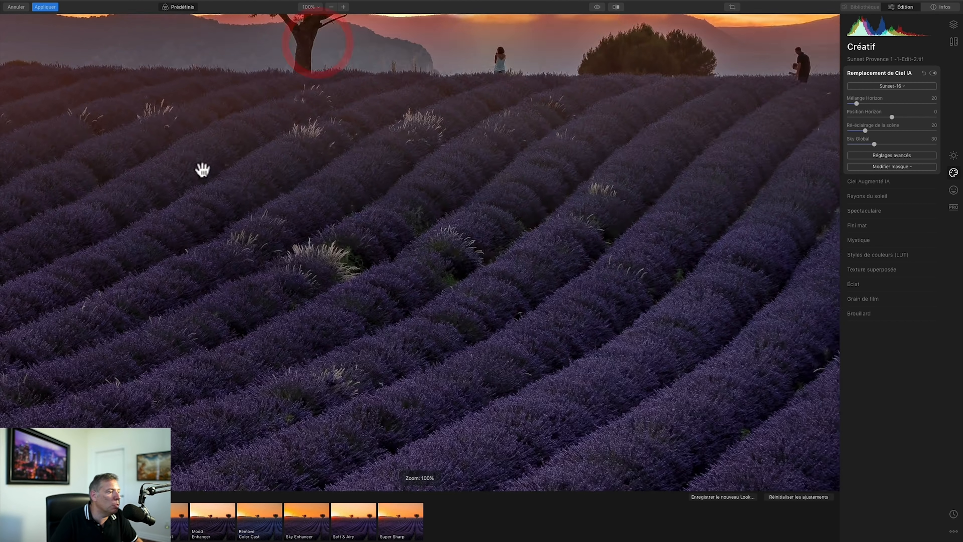
drag(200, 168, 581, 379)
drag(340, 280, 786, 306)
drag(414, 302, 546, 306)
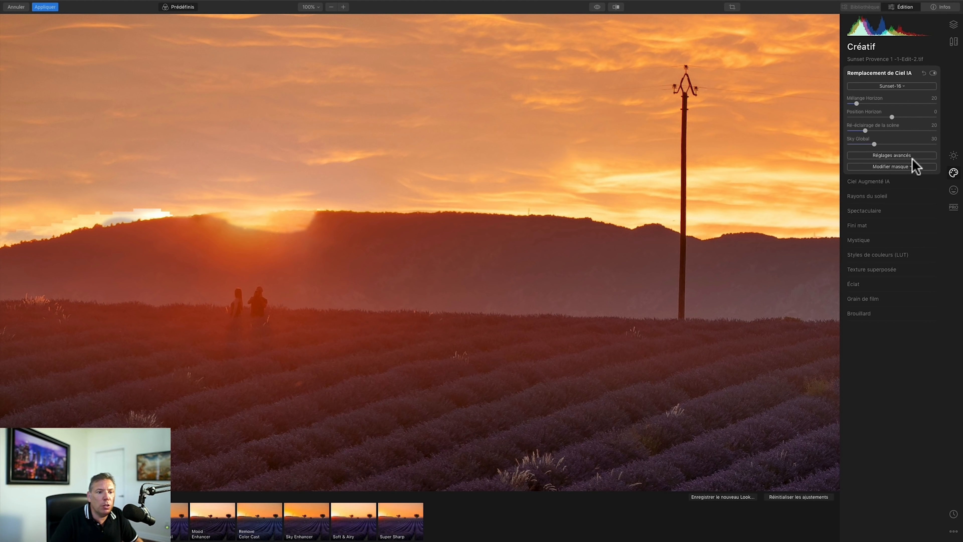
click(904, 155)
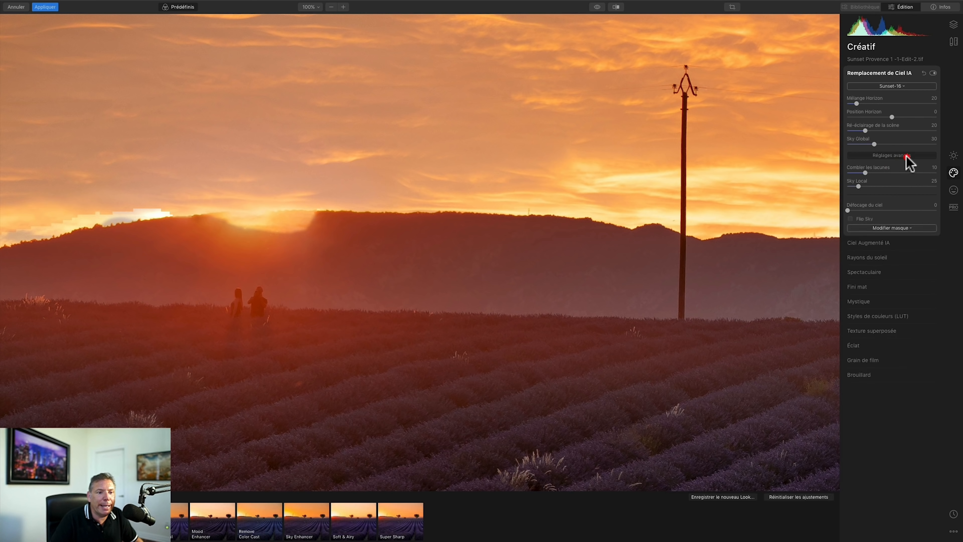
click(872, 173)
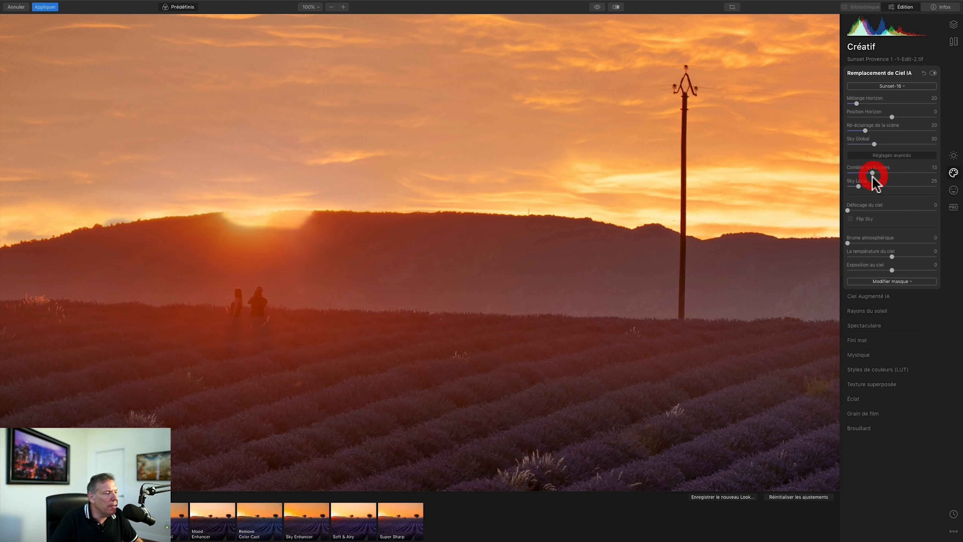
click(888, 173)
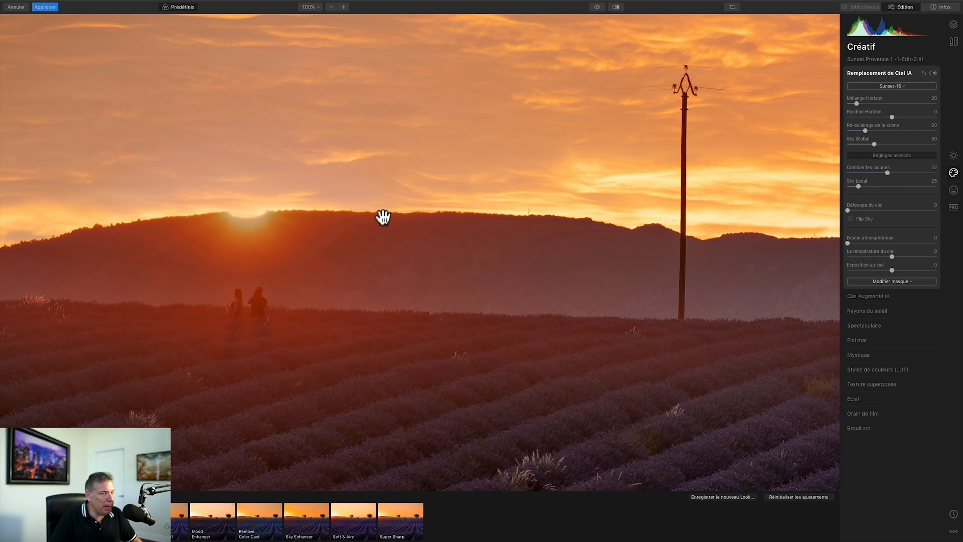
click(330, 6)
click(330, 7)
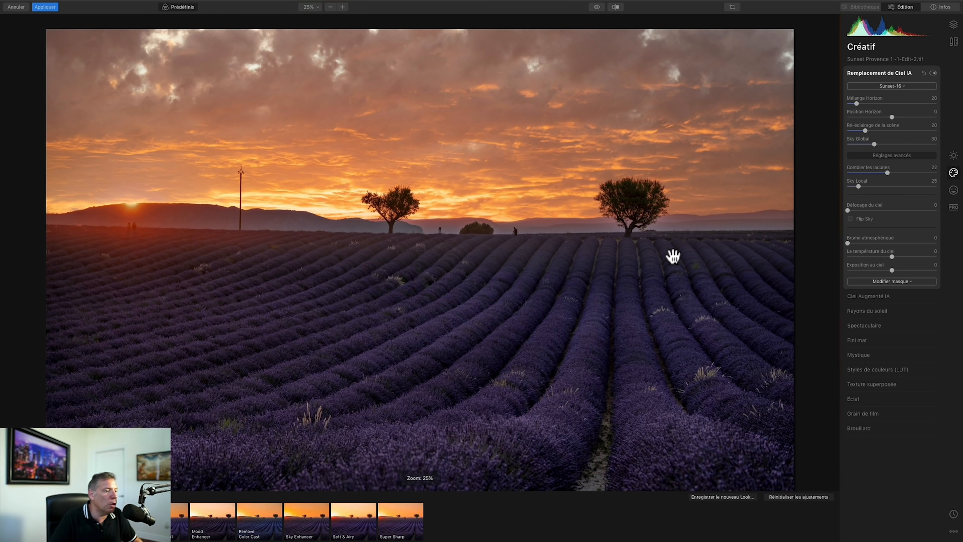
Switch to Lightroom Classic and open the lake castle photo untitled-137.RAF in Adobe Photoshop 2021.
key(super+Tab)
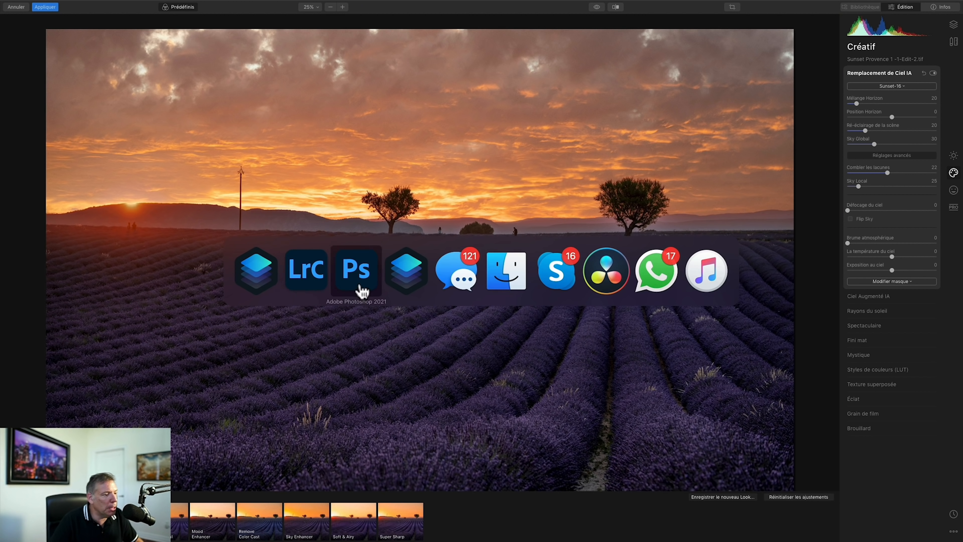
click(296, 287)
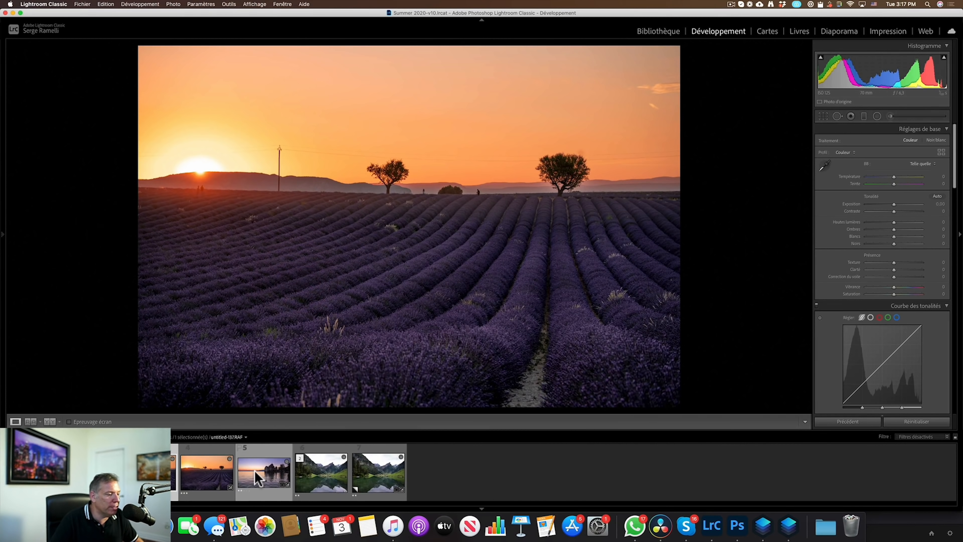
click(254, 475)
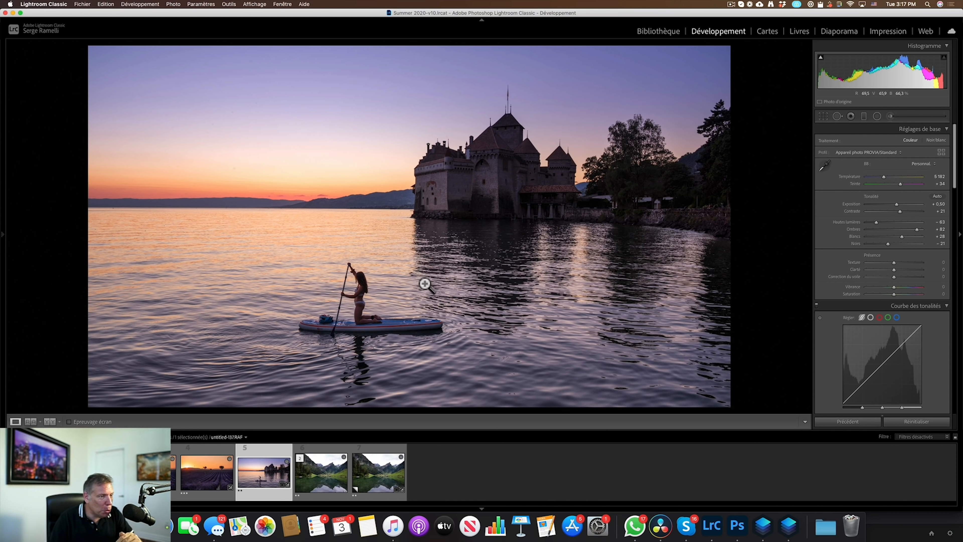
right_click(262, 462)
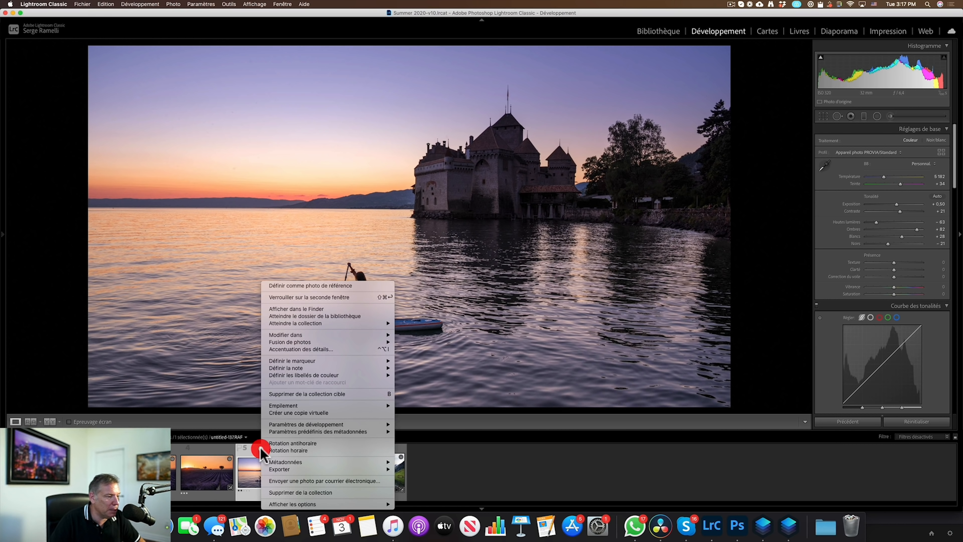
mouse_move(296, 336)
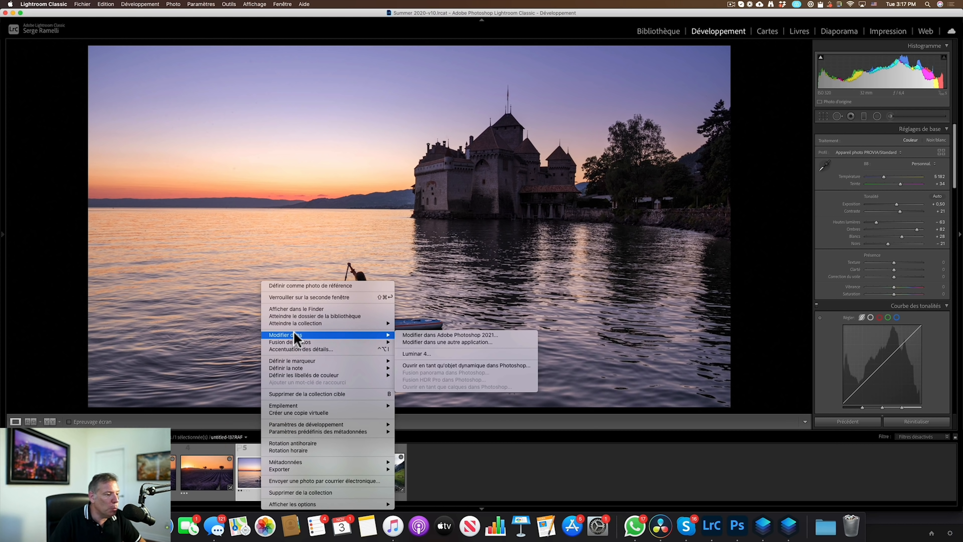
click(469, 336)
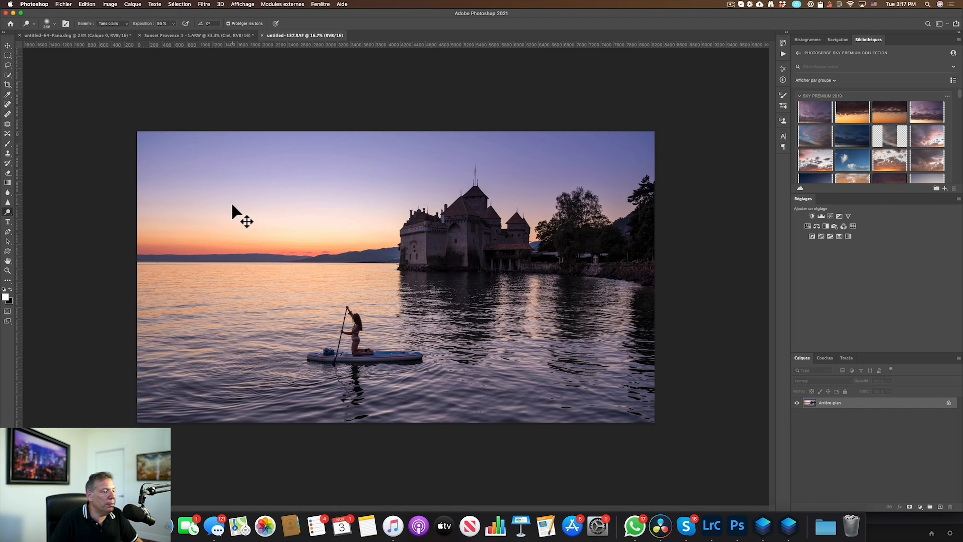
Start Remplacement du ciel on the castle photo and import Golden Hour-7.jpg as a new sky, keeping its suggested name.
click(87, 4)
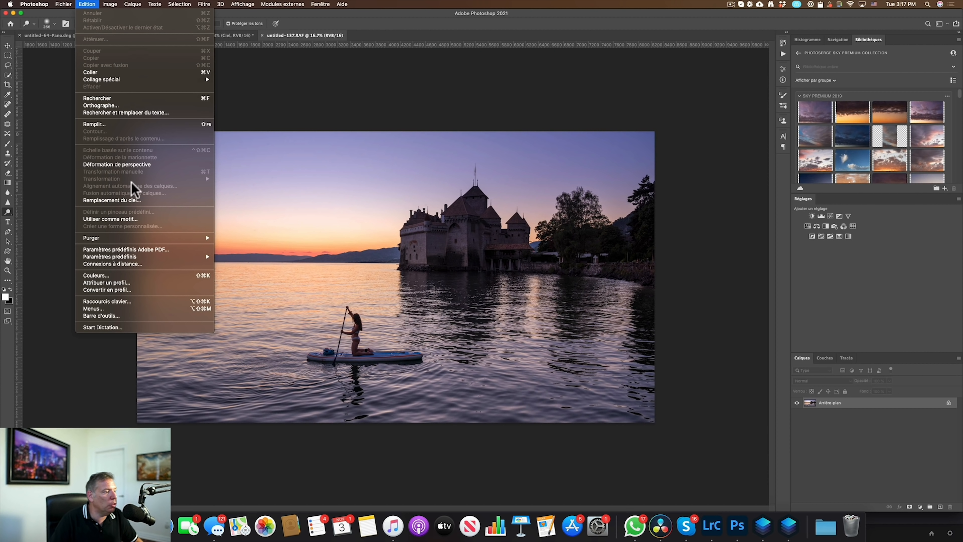
click(134, 199)
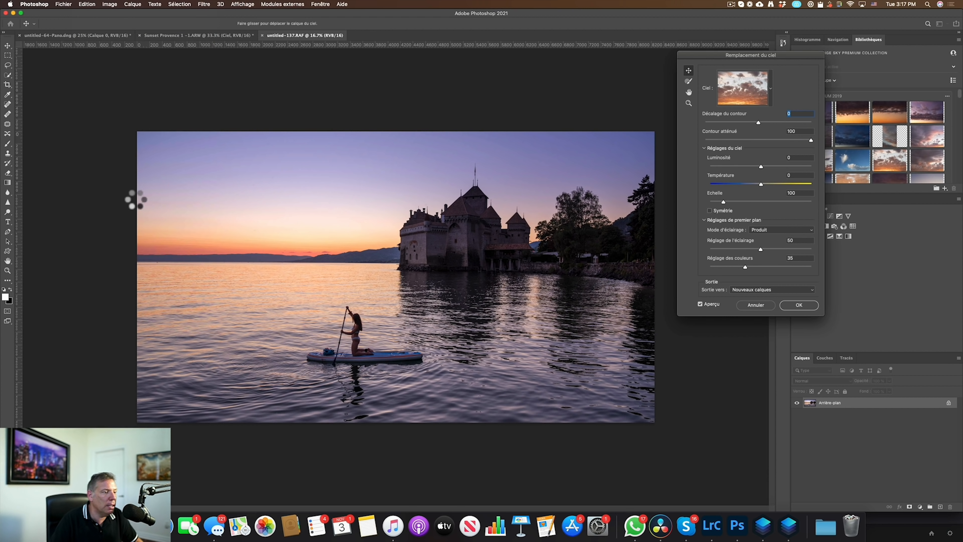
click(744, 96)
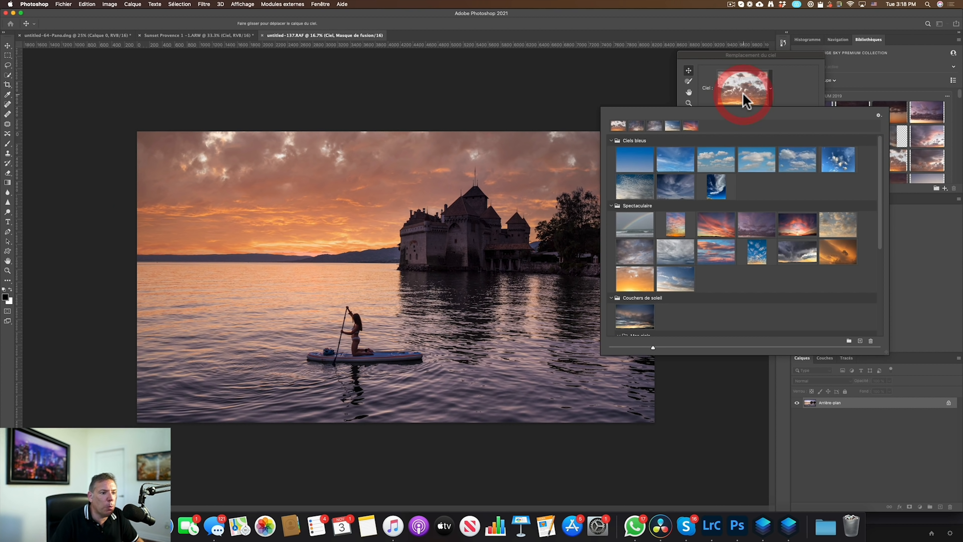
scroll(872, 307, down, 5)
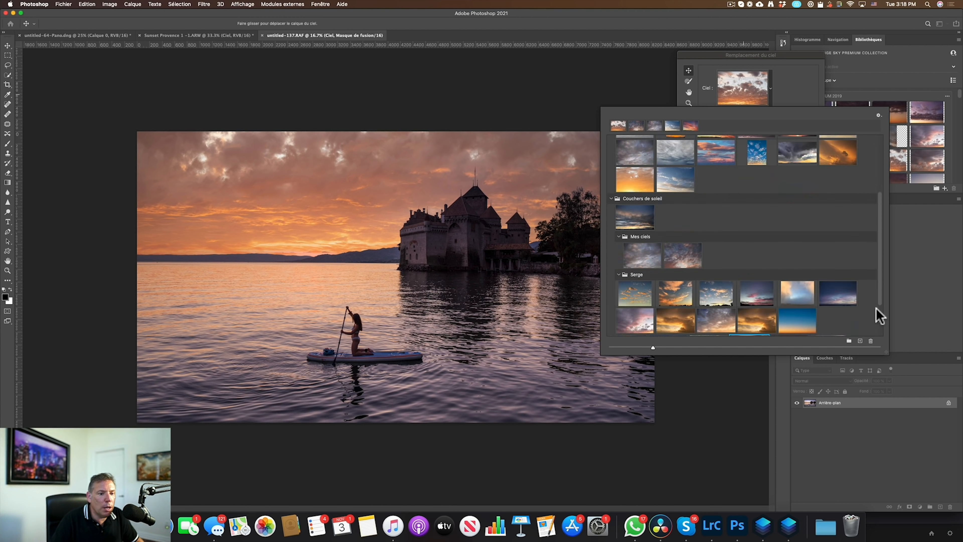
click(860, 341)
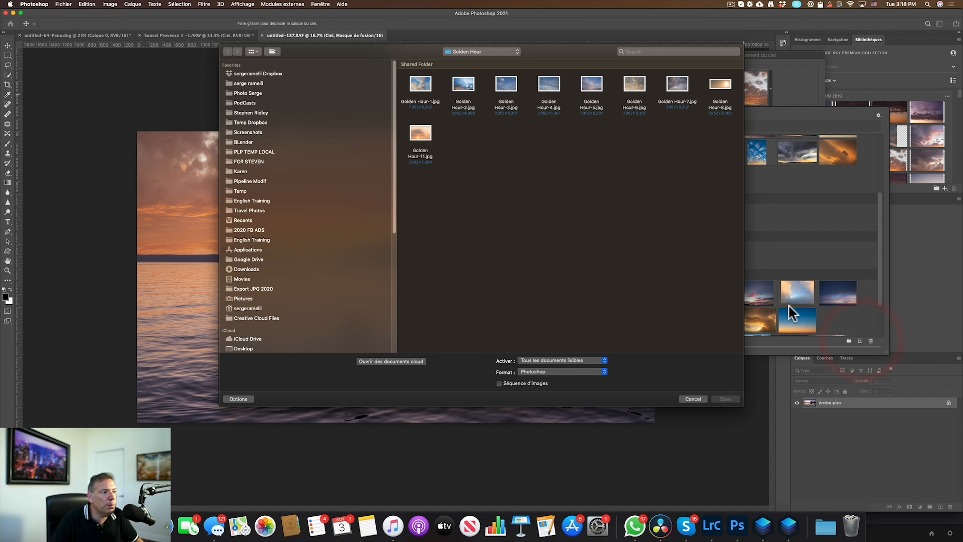
double_click(678, 85)
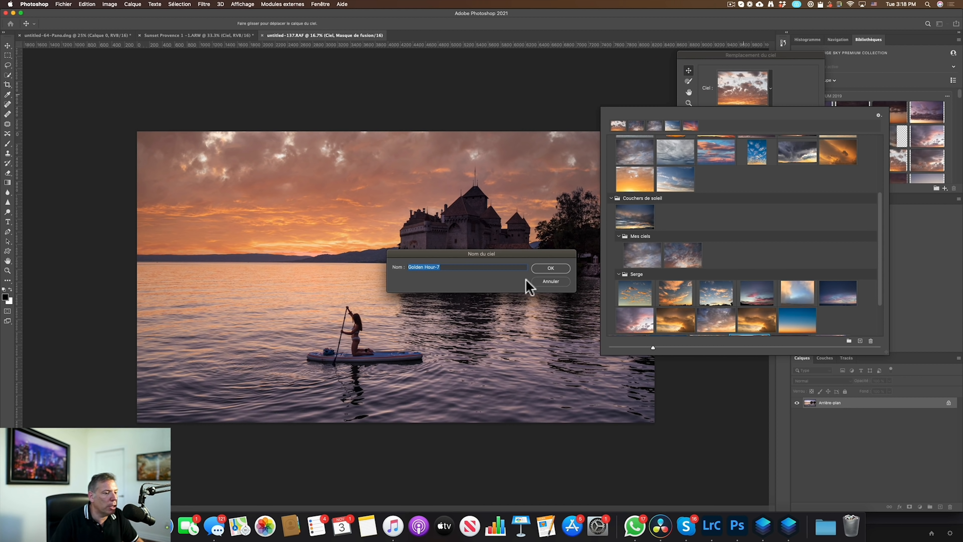
click(551, 268)
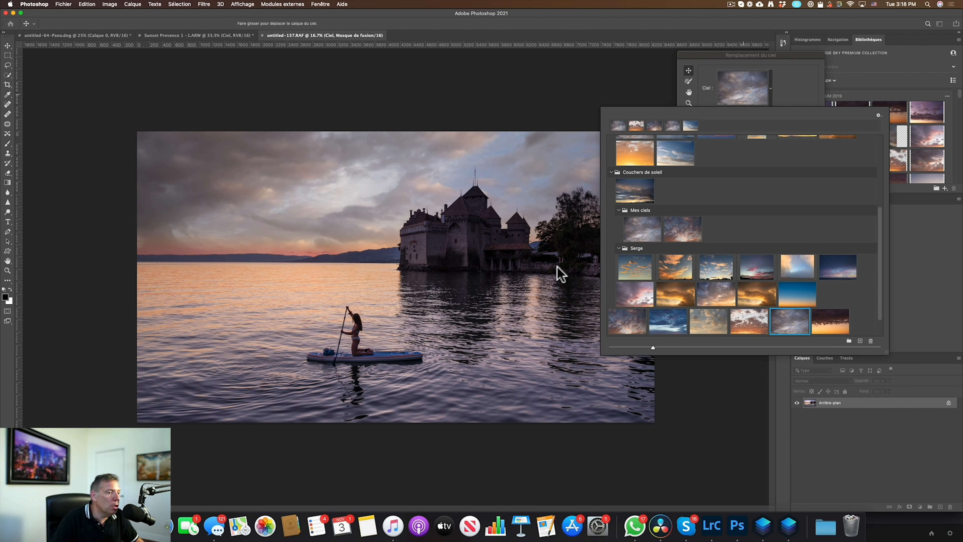
Try other skies from the custom group, choose the pink and purple cloudy one, and flip it with Symétrie.
scroll(683, 315, down, 2)
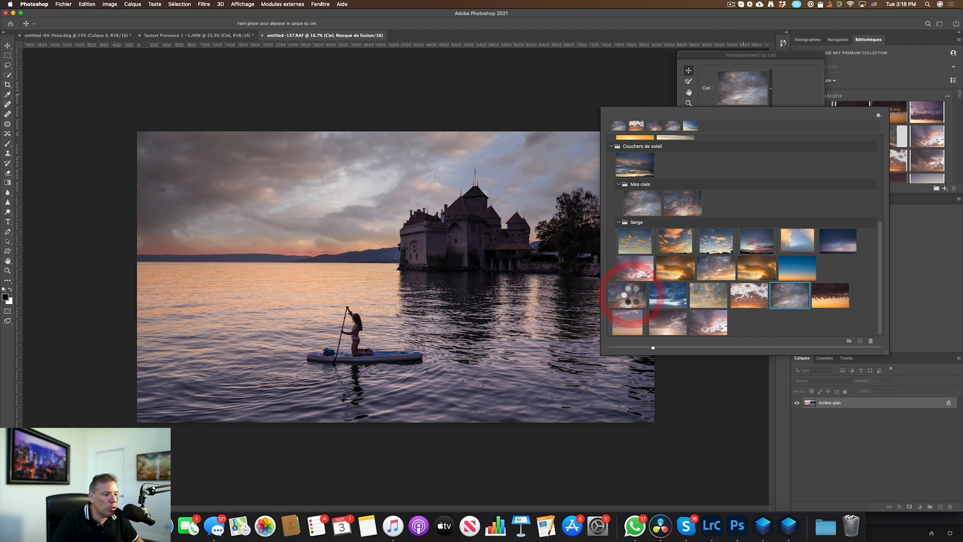
click(632, 296)
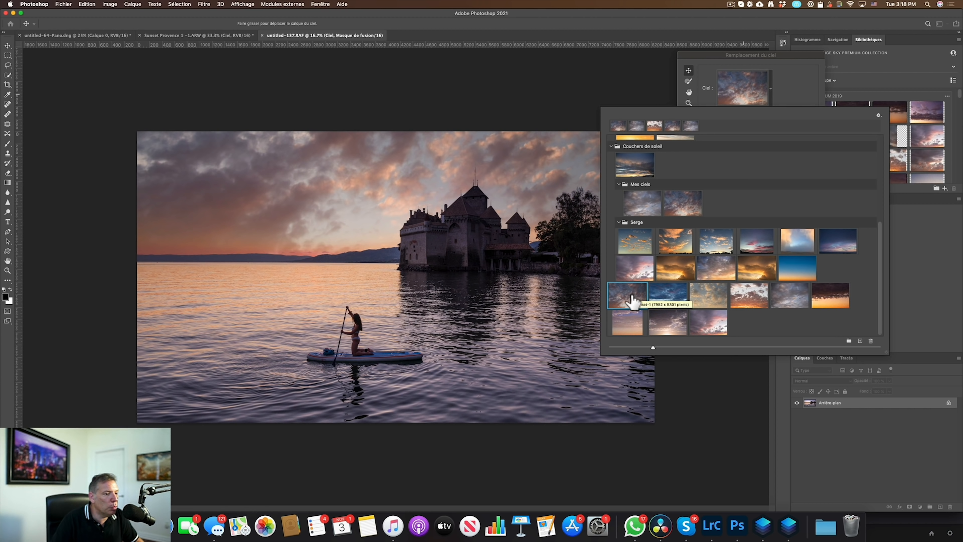
click(637, 268)
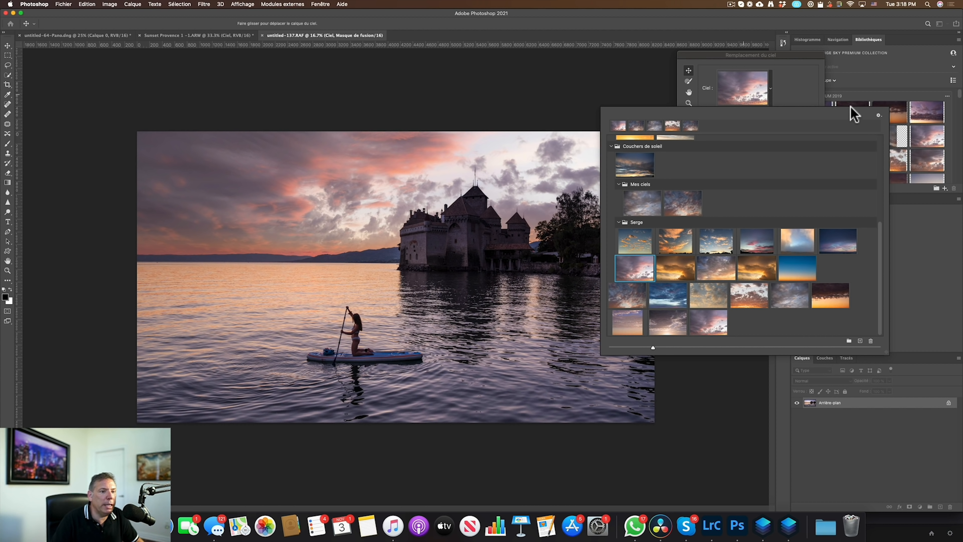
click(807, 89)
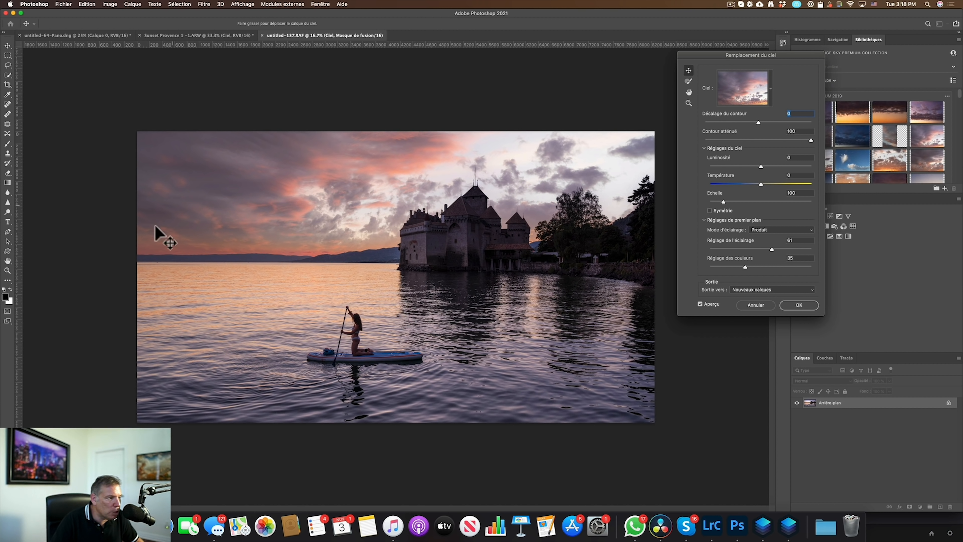
click(719, 209)
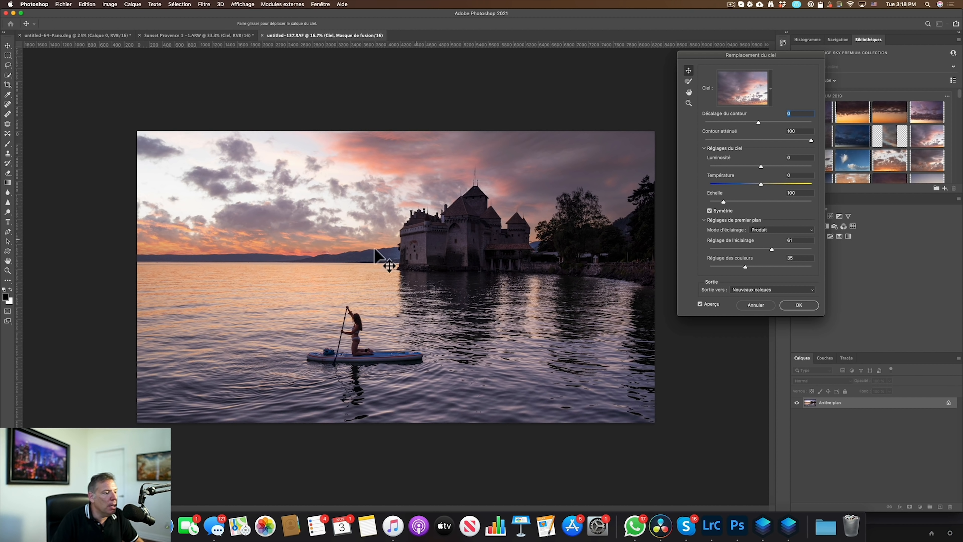
Examine the blend between the new sky and the distant hills along the lake horizon at 100%.
key(z)
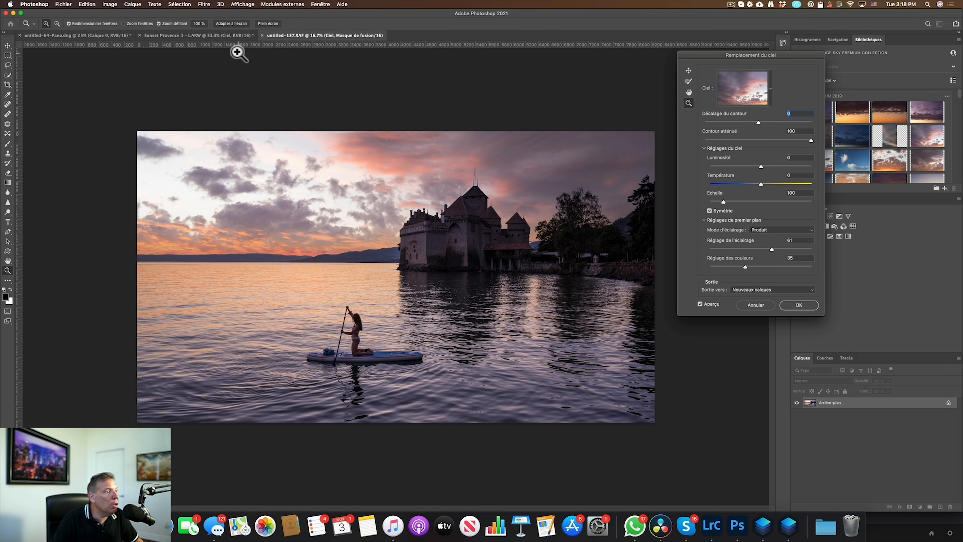
click(204, 24)
drag(157, 189, 637, 258)
drag(347, 249, 621, 254)
drag(89, 250, 301, 255)
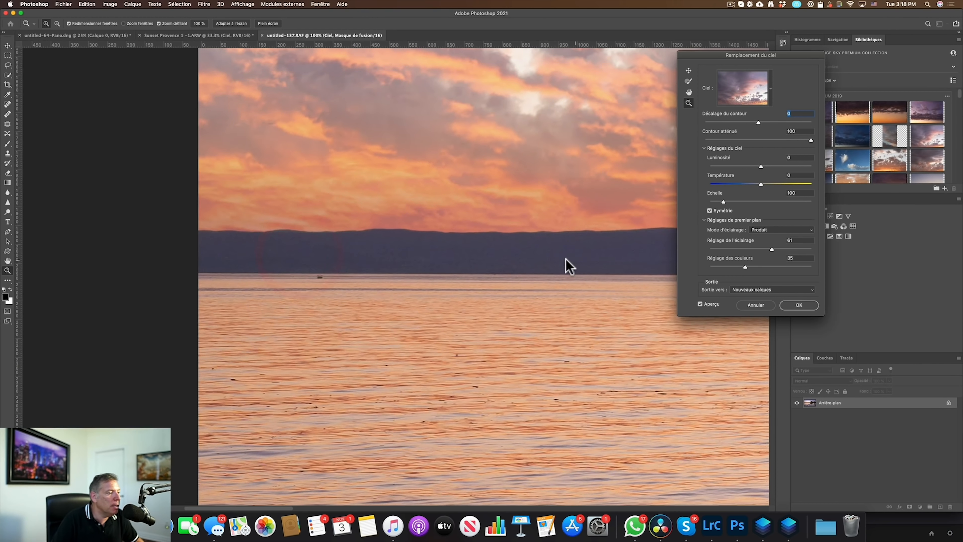
Check the new sky along the rest of the horizon hills and across the whole castle photo.
drag(566, 264, 224, 247)
alt+click(368, 196)
alt+click(369, 196)
alt+click(398, 187)
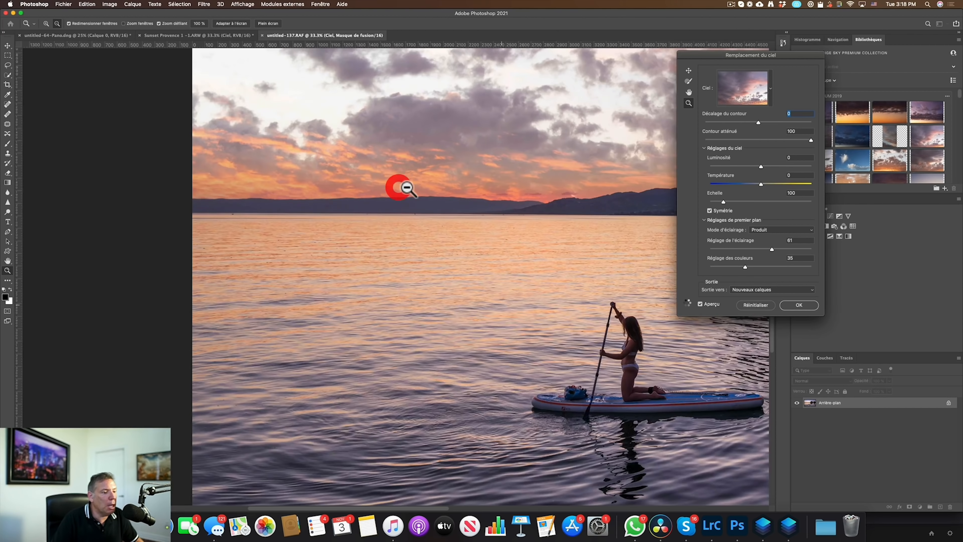
alt+click(478, 182)
alt+click(411, 193)
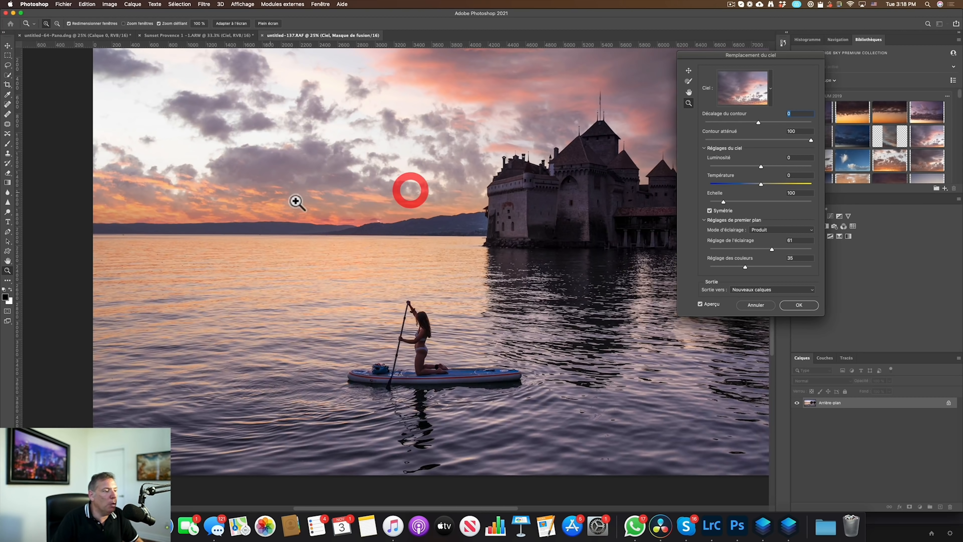
Switch to Lightroom Classic and open the lake castle photo untitled-137.RAF in Luminar 4.
key(super+Tab)
click(306, 277)
right_click(260, 464)
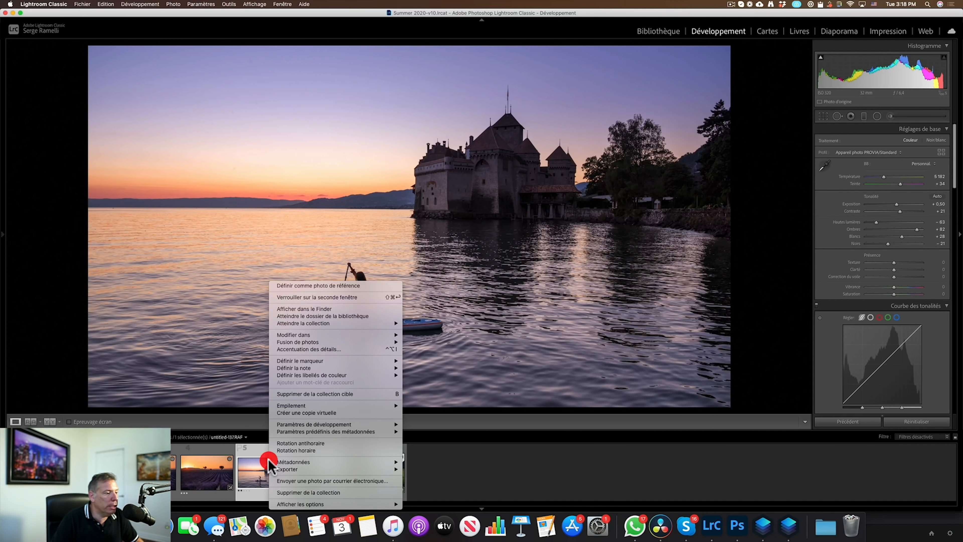
mouse_move(305, 335)
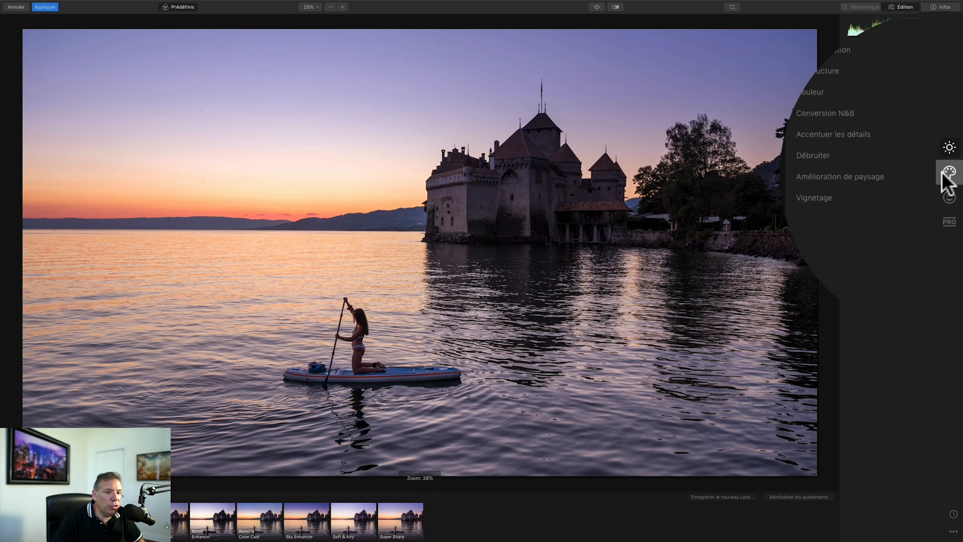
Replace the castle photo's sky with Sunset-20 using Remplacement de Ciel IA and mirror it with Flip Sky.
click(945, 174)
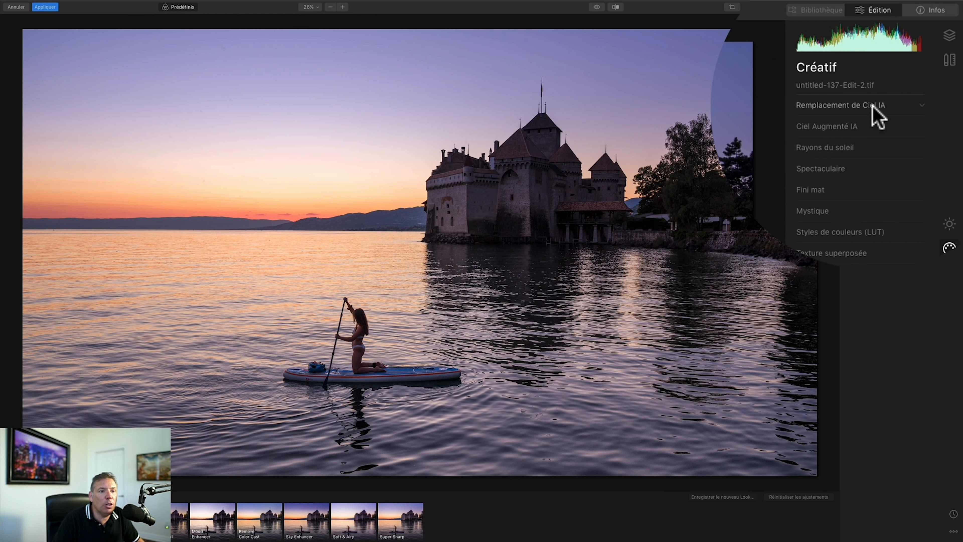
click(873, 109)
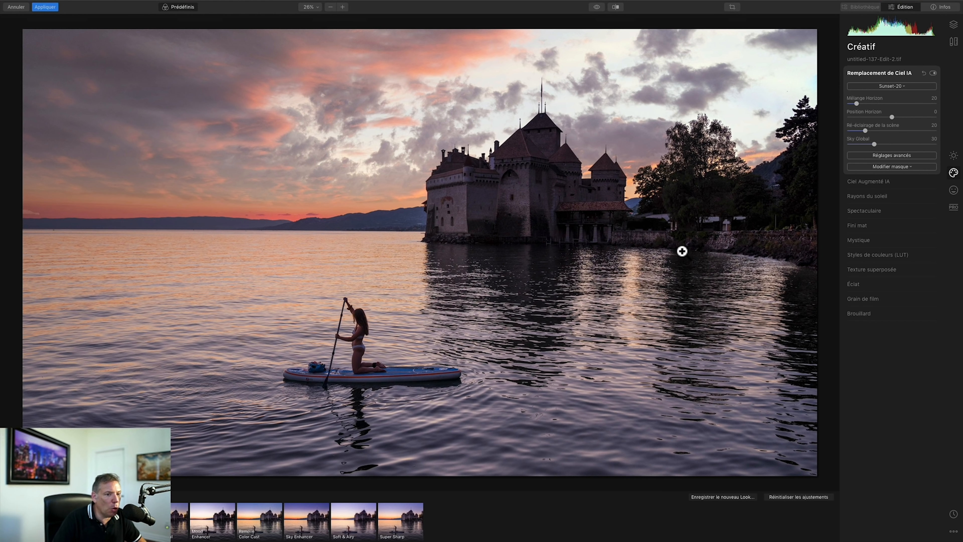
click(895, 156)
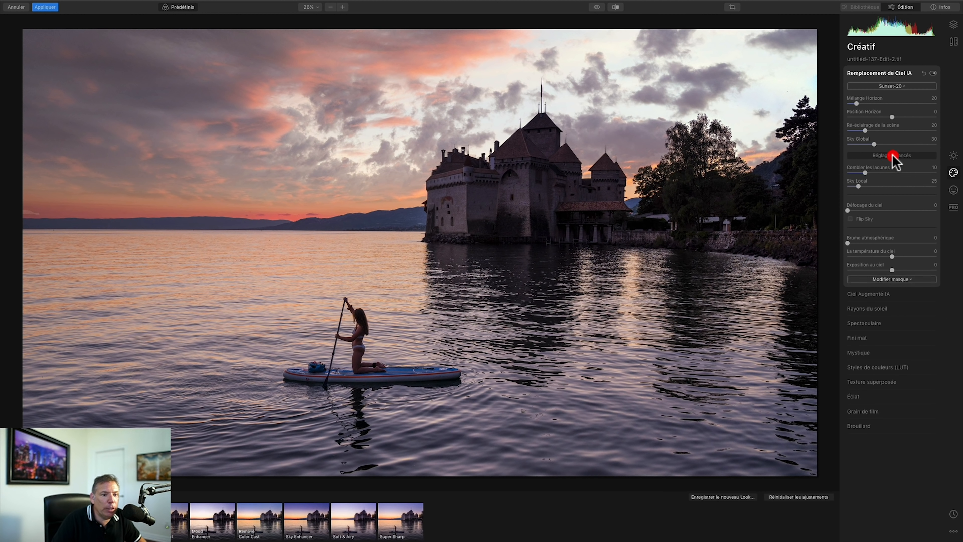
click(868, 220)
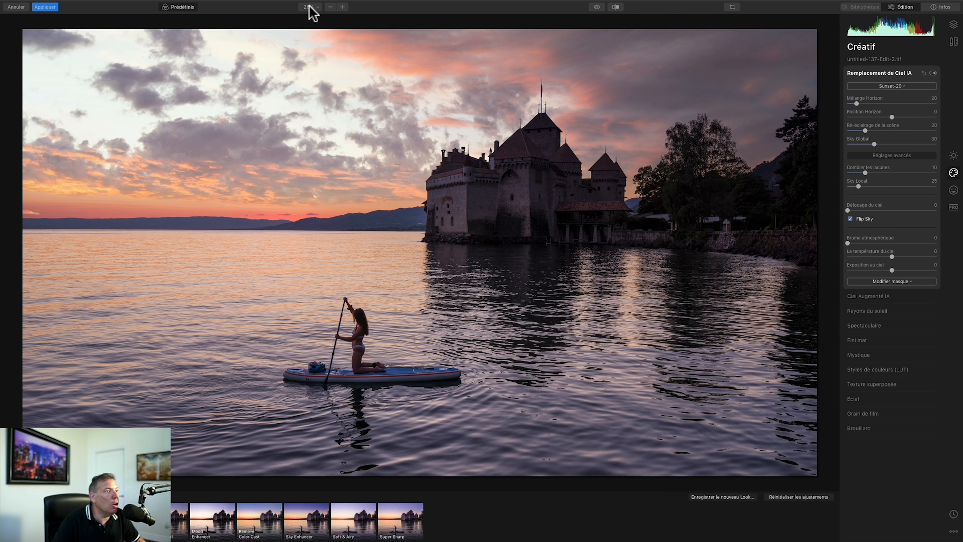
Examine the sky blend above the distant hills at 100% in Luminar 4 and compare it with the Photoshop version.
click(311, 7)
click(313, 42)
drag(190, 197, 622, 256)
drag(190, 198, 625, 255)
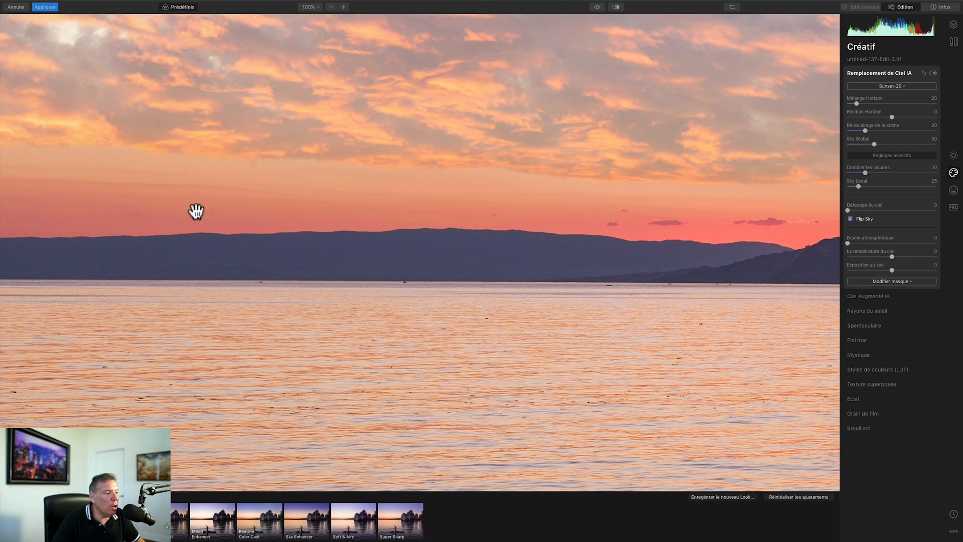
key(super+Tab)
click(281, 280)
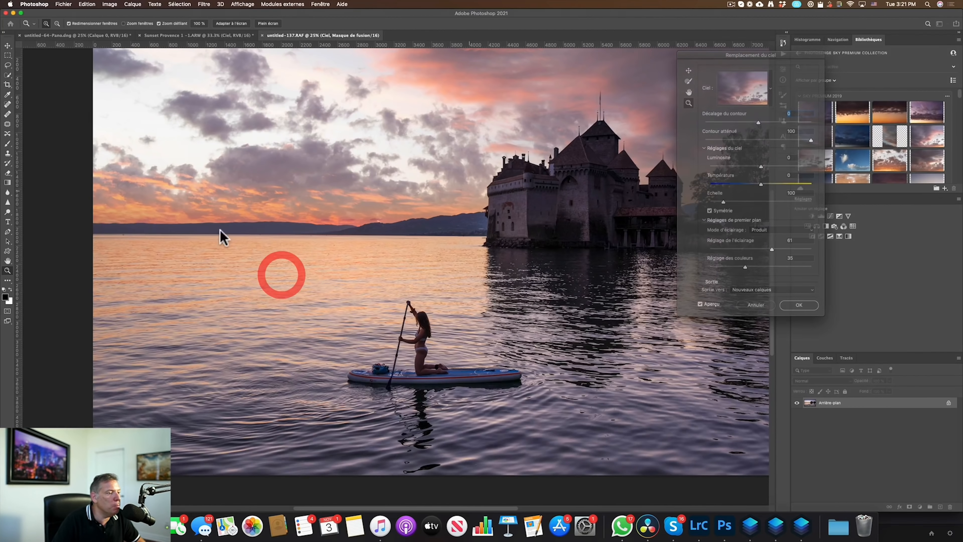
key(super+Tab)
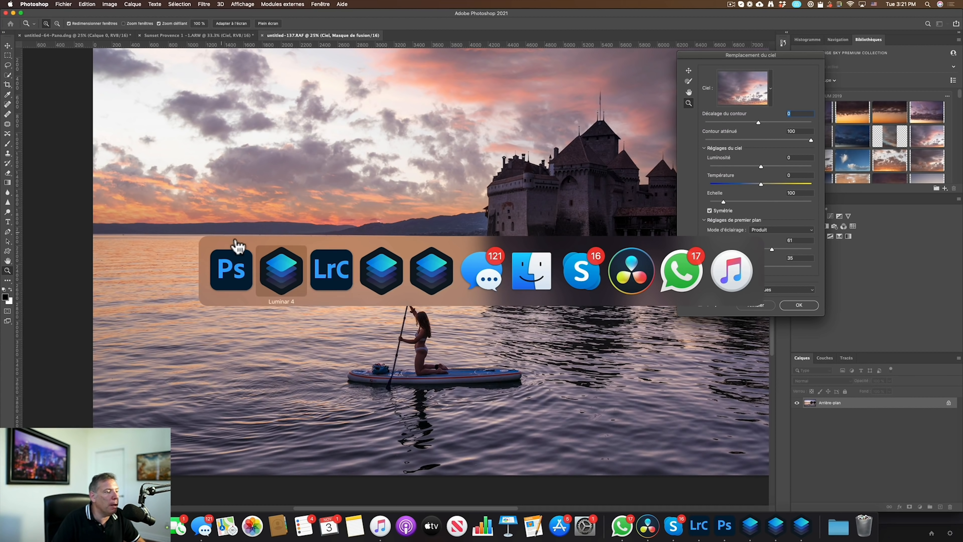
click(273, 280)
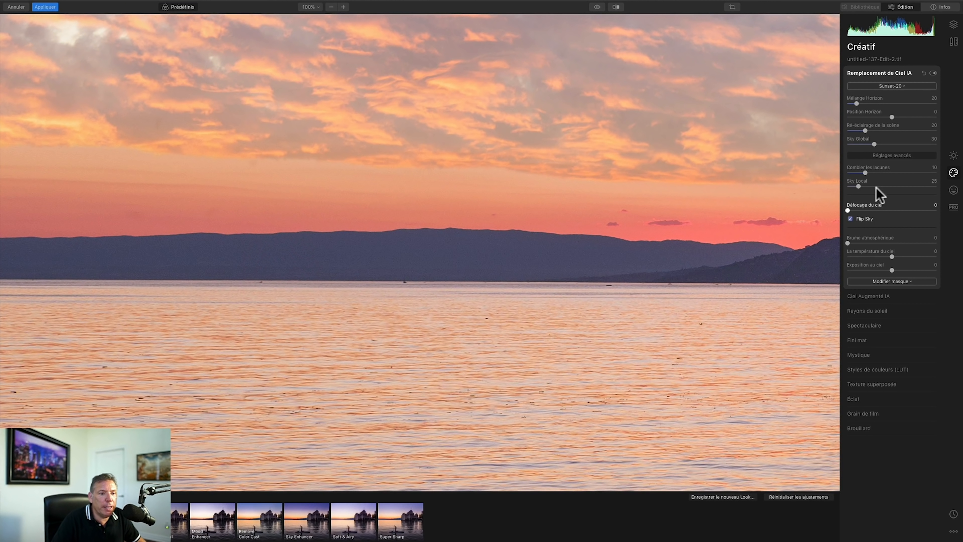
Set Combler les lacunes to 0 and Sky Local to 50 for the replaced sky, and check the whole photo.
click(882, 173)
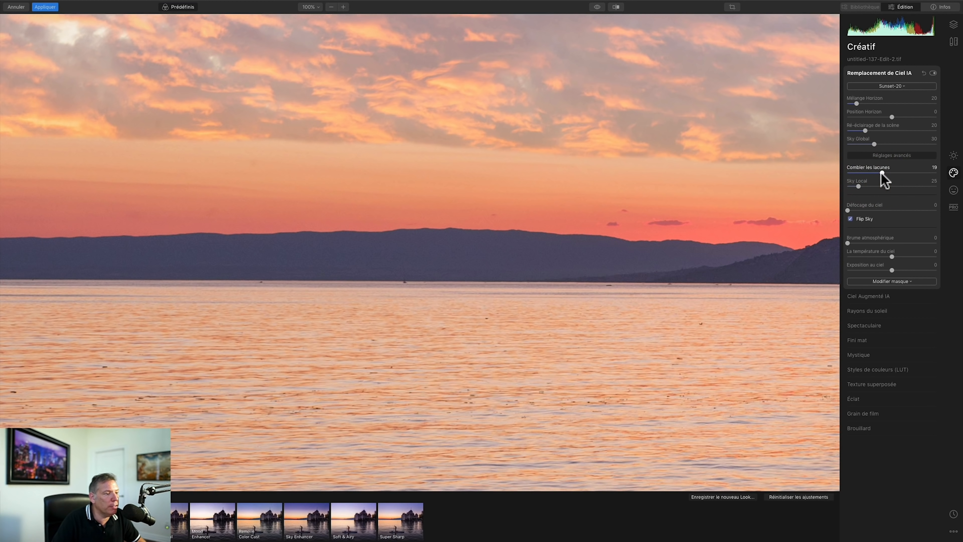
click(865, 173)
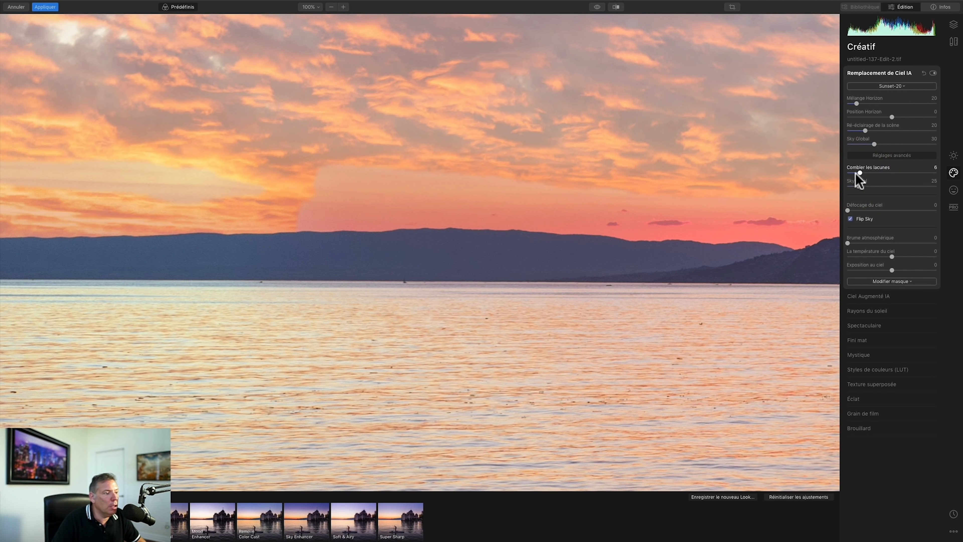
drag(854, 179, 847, 179)
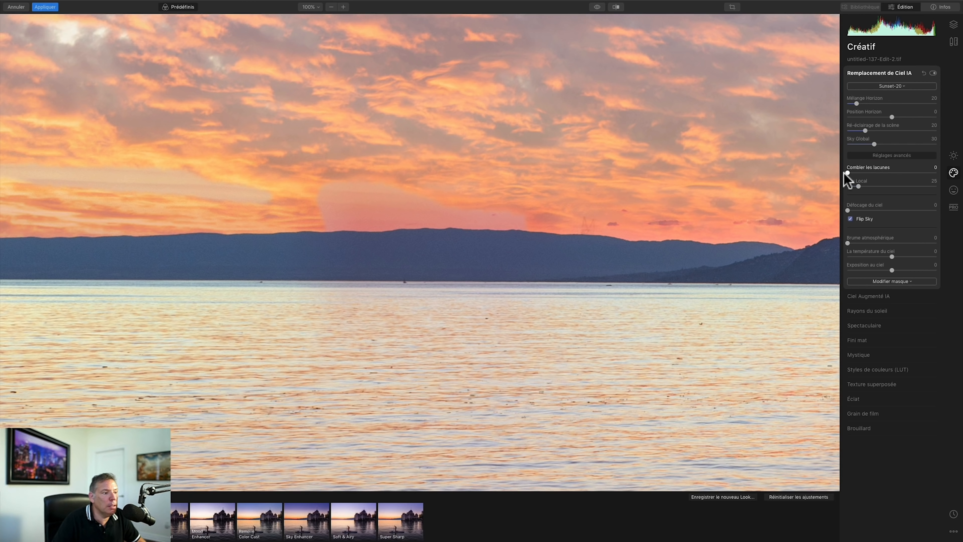
click(844, 174)
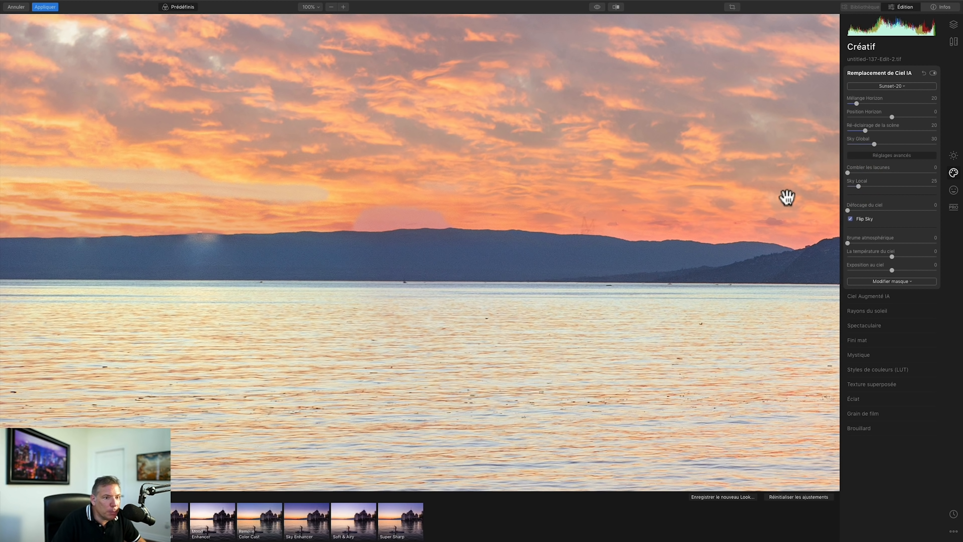
click(869, 187)
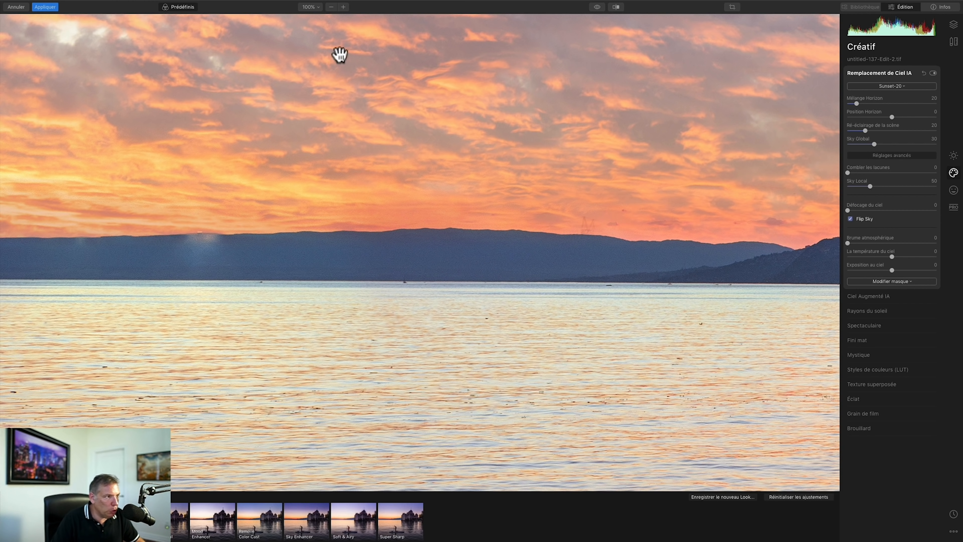
click(307, 7)
click(319, 17)
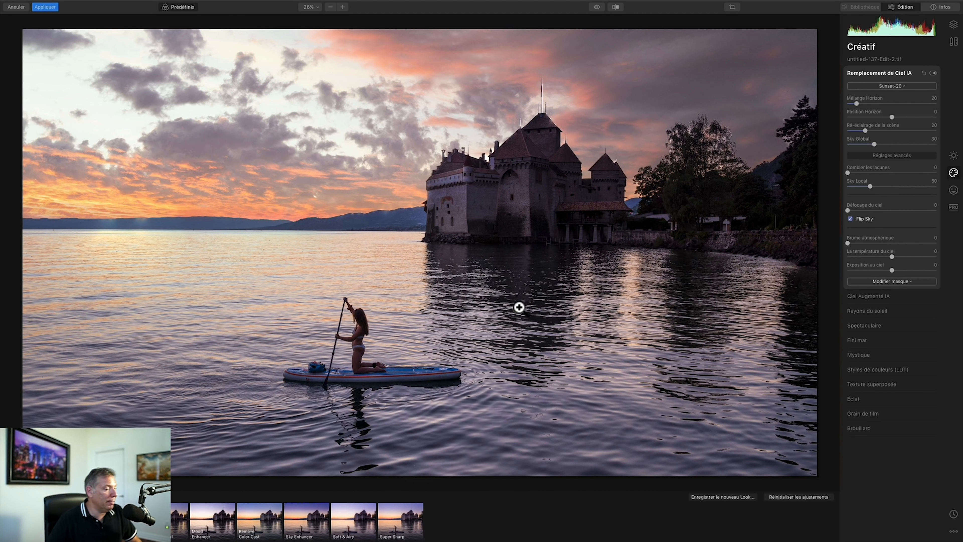
Switch to Lightroom Classic and open the mountain lake photo SeeAlpSee-10-HDR-Edit.tif in Adobe Photoshop 2021 as a copy with the Lightroom corrections.
key(super+Tab)
click(334, 277)
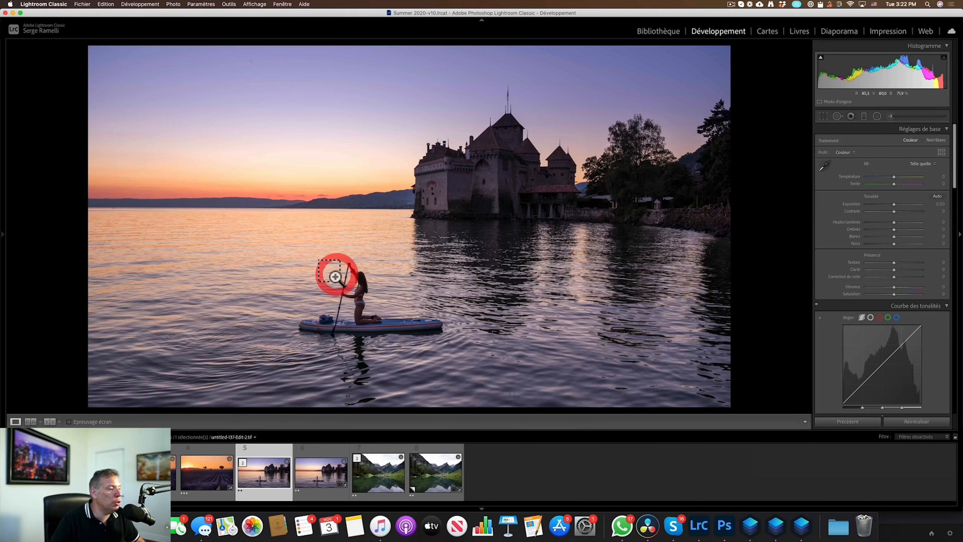
click(383, 471)
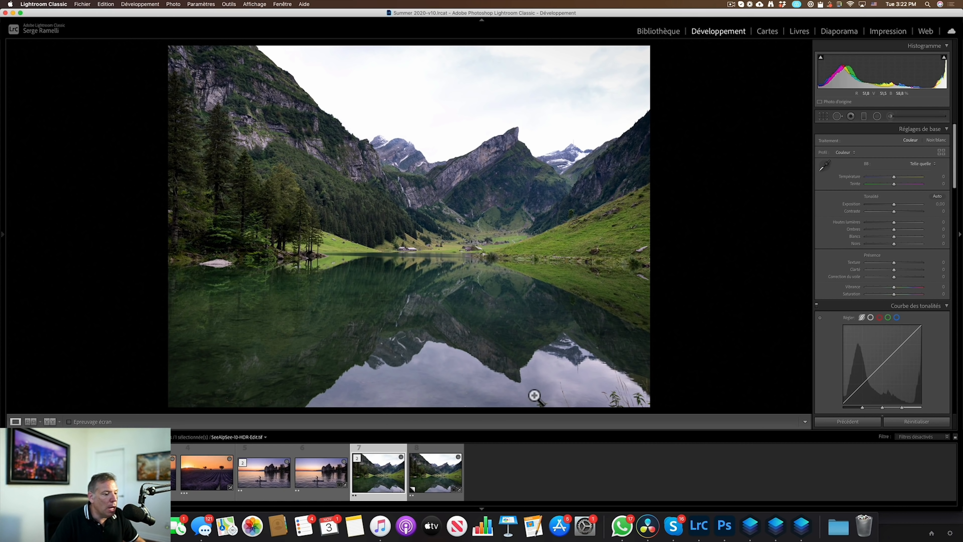
right_click(374, 465)
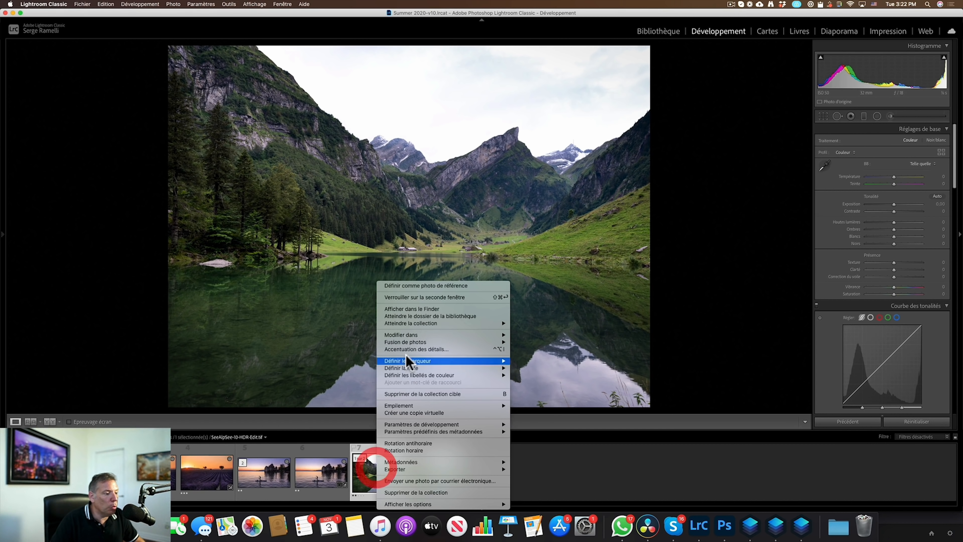
mouse_move(424, 335)
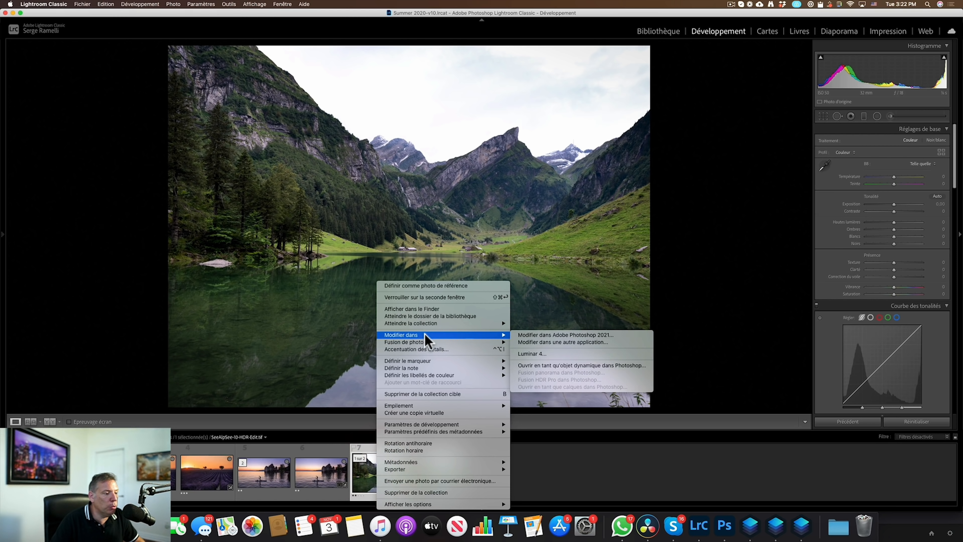
click(617, 335)
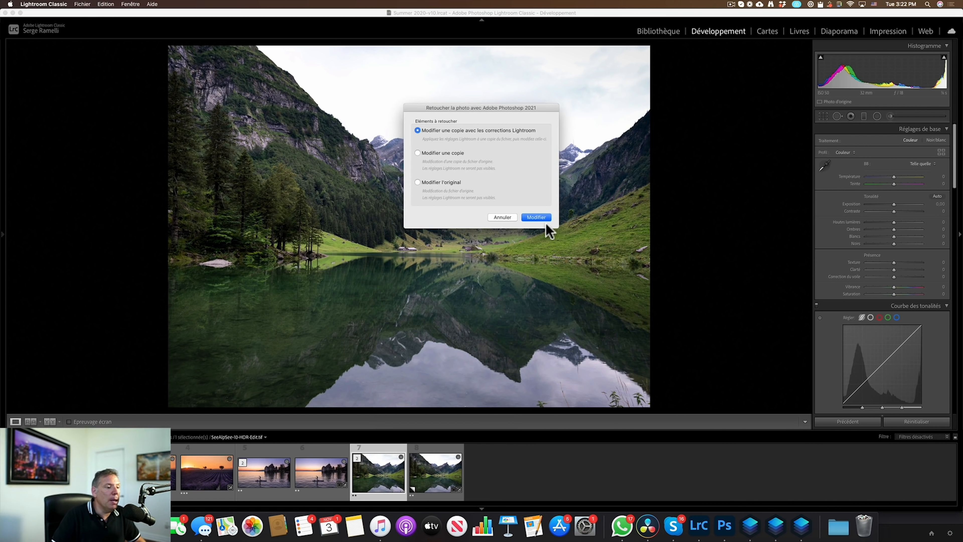
click(543, 218)
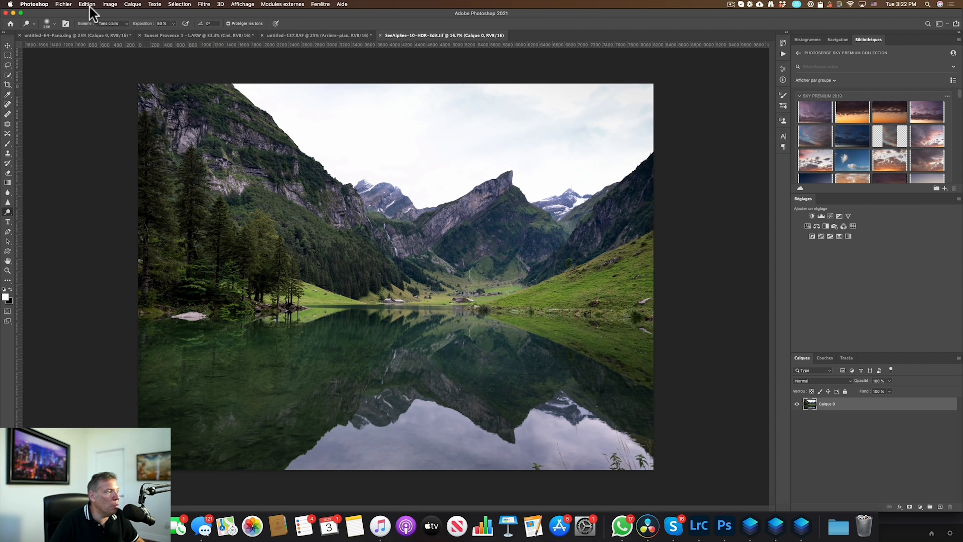
Start Remplacement du ciel on the mountain lake photo and import Sunset-33.jpg as its new sky, keeping the suggested name.
click(88, 4)
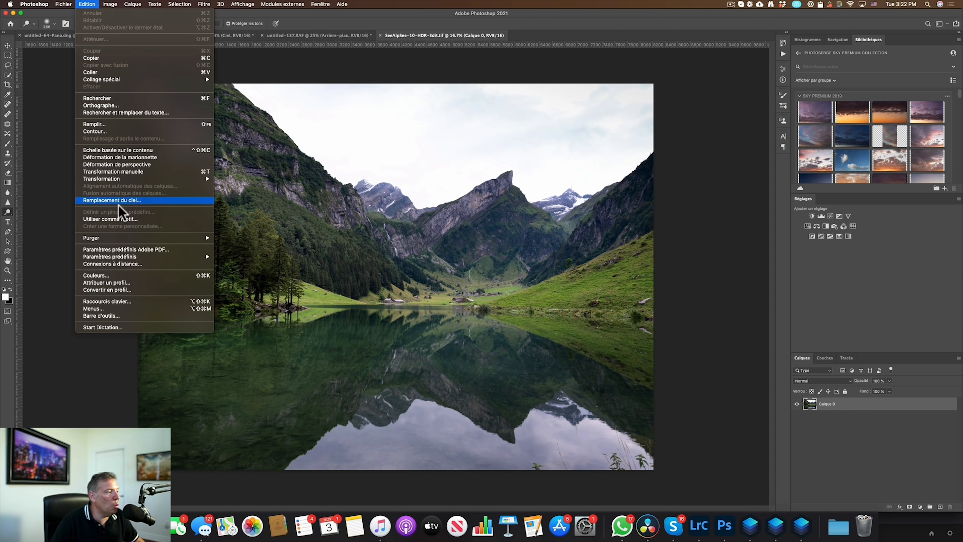
click(141, 202)
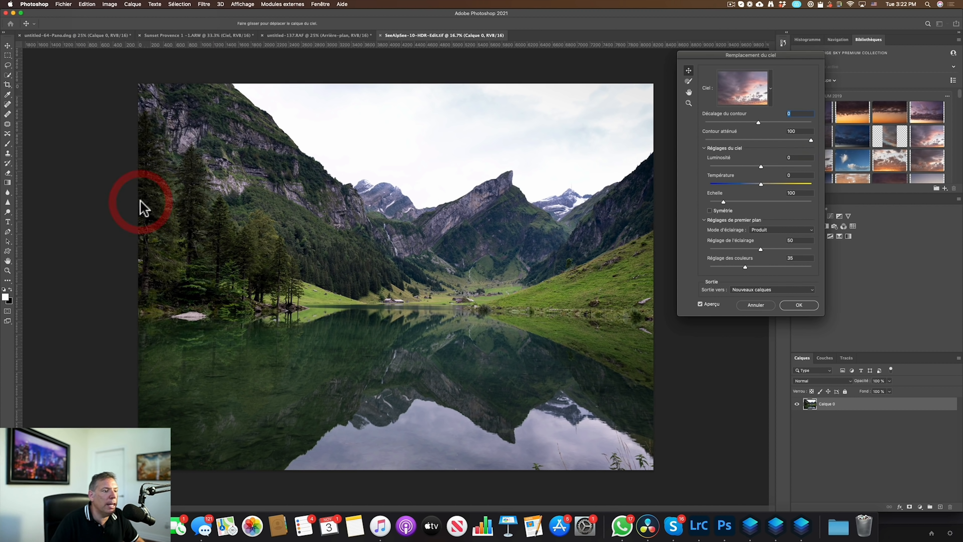
click(750, 87)
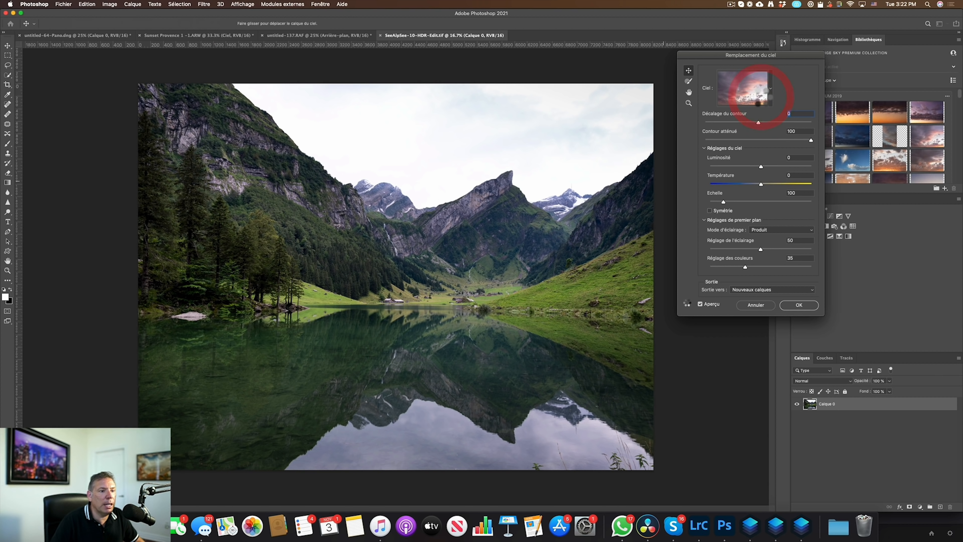
click(753, 96)
click(749, 95)
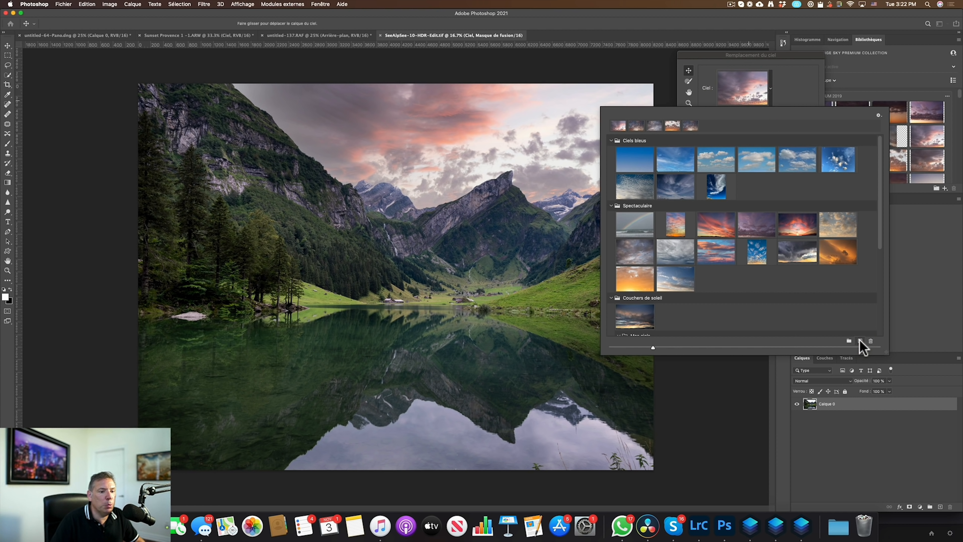
click(861, 342)
click(420, 184)
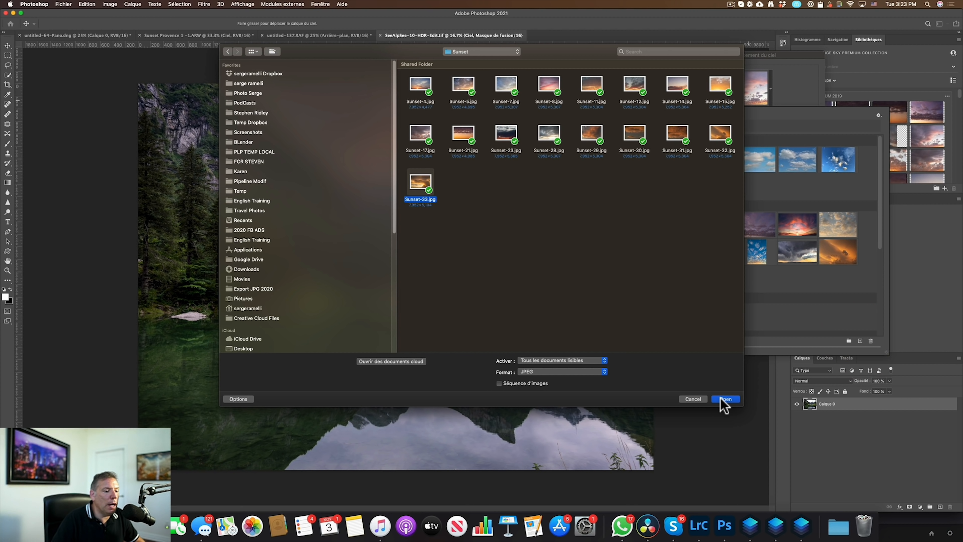
key(space)
key(space)
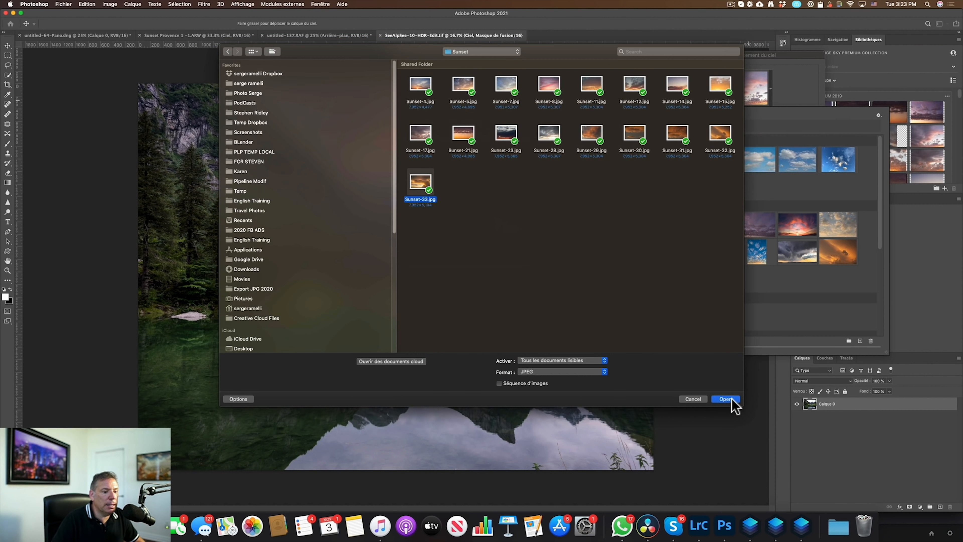
click(732, 401)
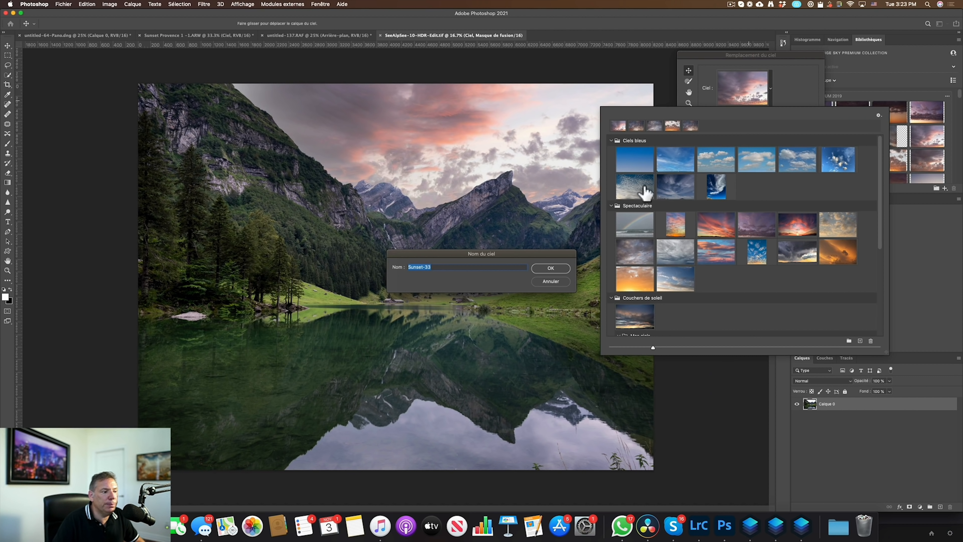
click(557, 268)
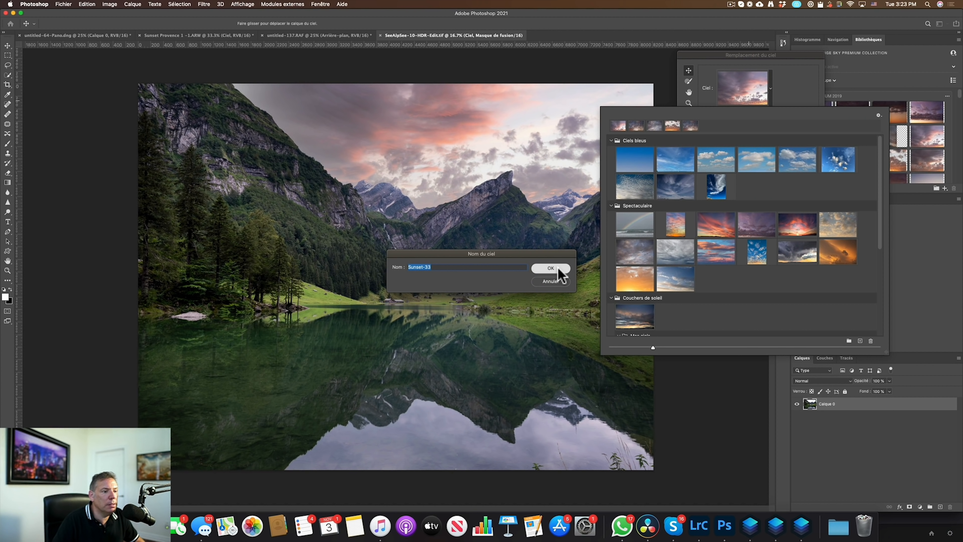
click(791, 91)
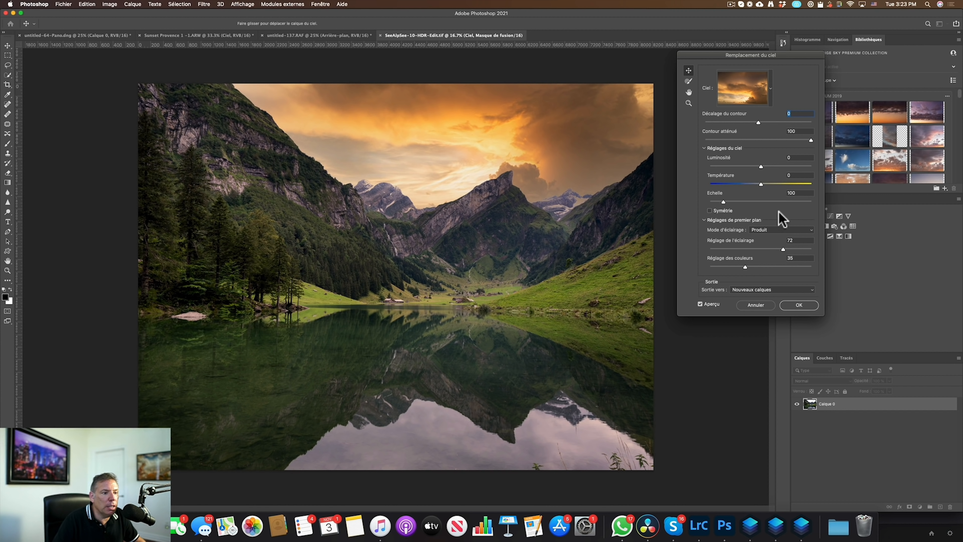
Set the foreground's Réglage de l'éclairage to 48 and Réglage des couleurs to 86.
click(759, 249)
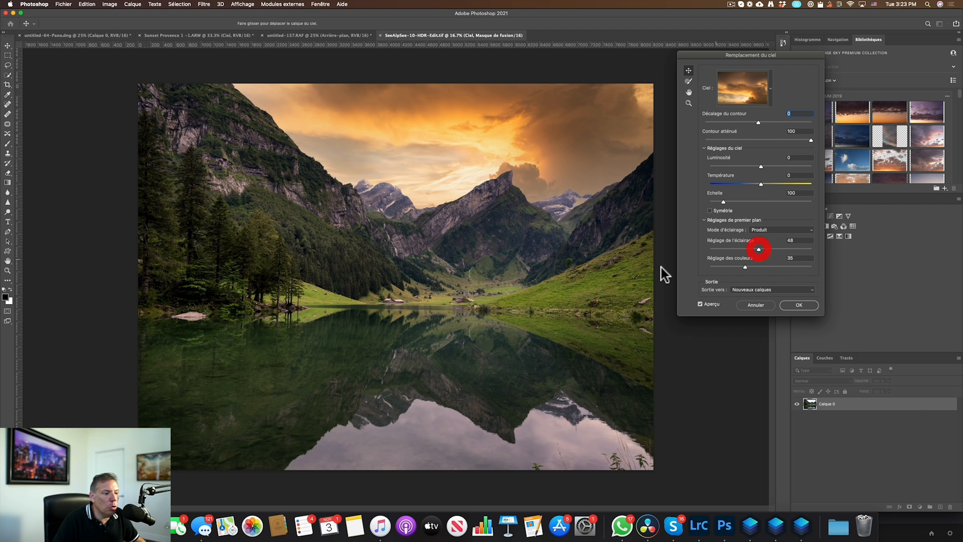
click(784, 267)
click(798, 266)
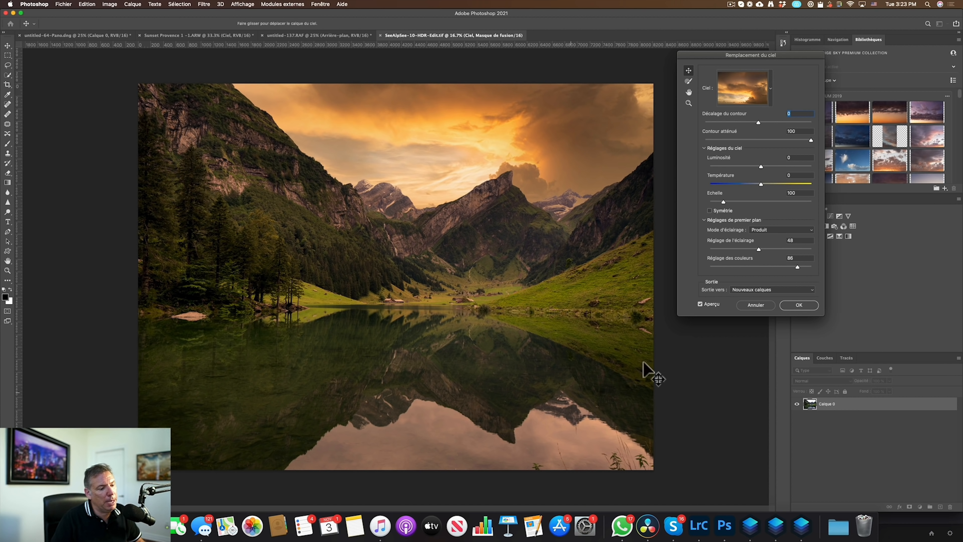
Apply the sky replacement to new layers, then collapse and hide the Groupe Remplacement du ciel group.
click(804, 306)
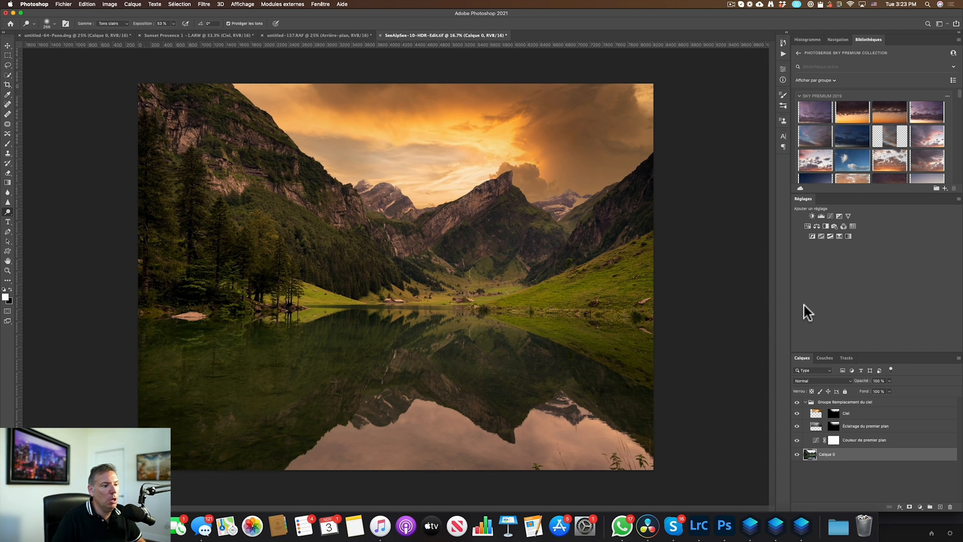
click(805, 402)
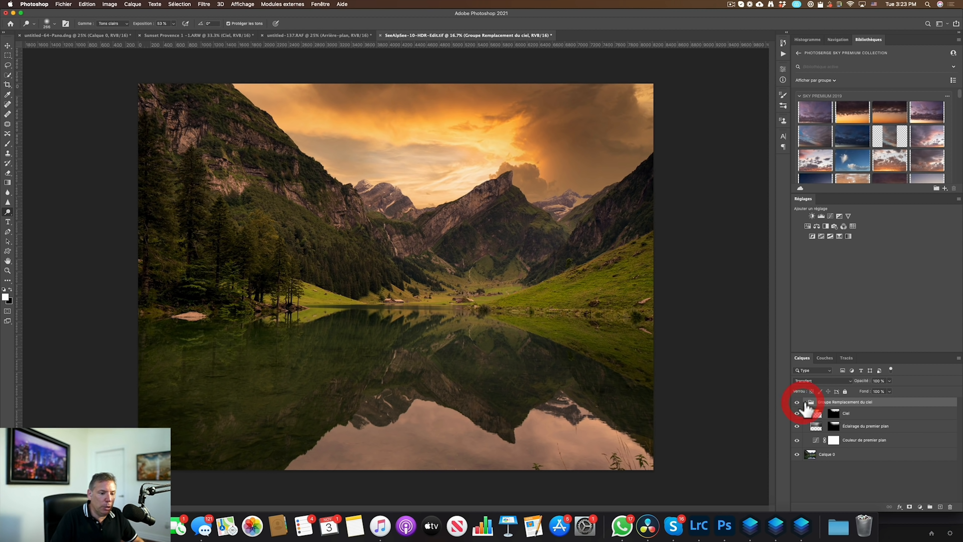
click(797, 402)
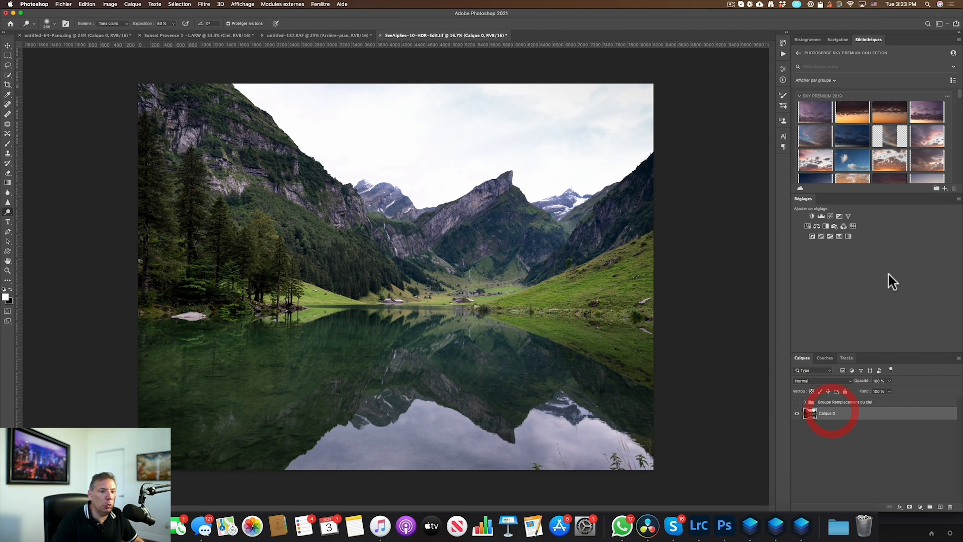
Place the orange sunset sky Background from the Sky Premium library onto the mountain lake photo.
scroll(900, 152, down, 2)
scroll(900, 152, down, 2)
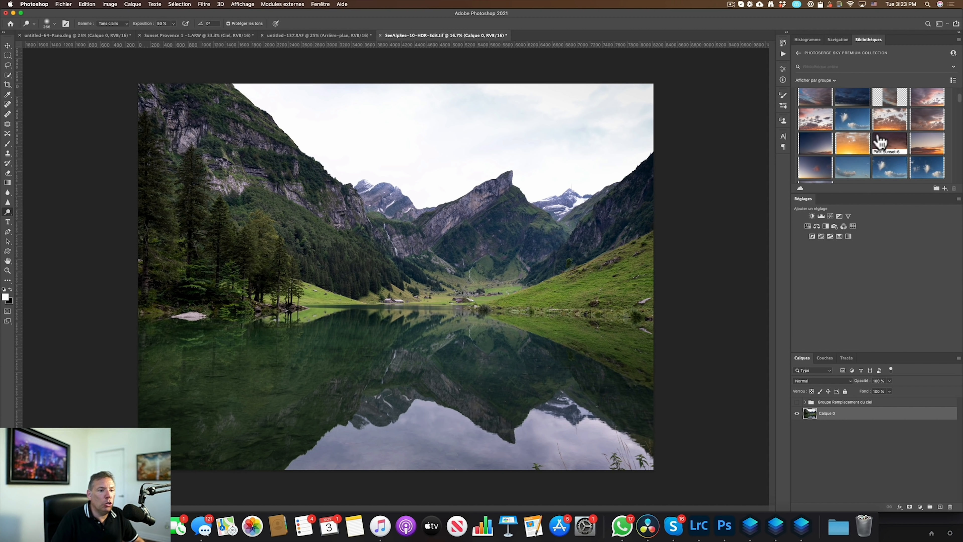
scroll(876, 153, down, 2)
scroll(874, 157, down, 5)
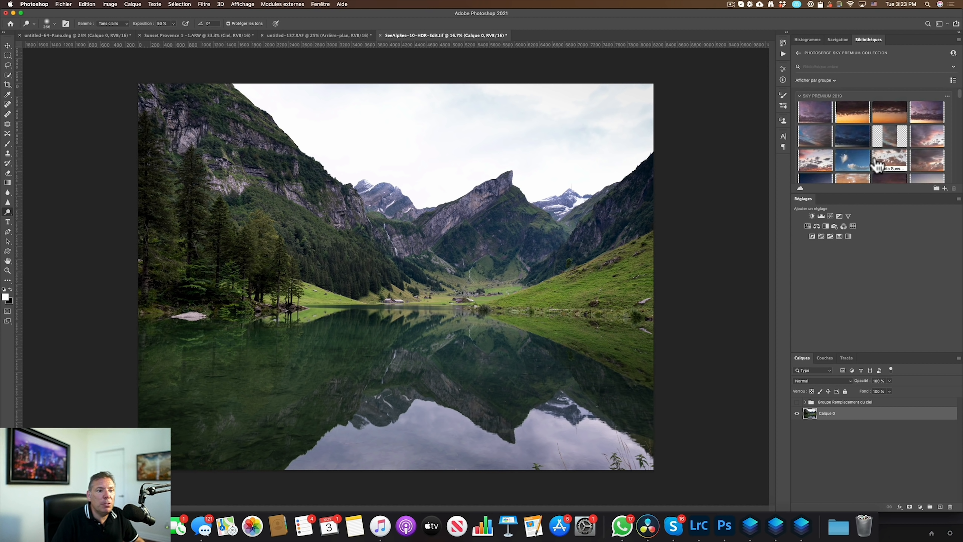
scroll(878, 164, down, 8)
drag(853, 148, 467, 176)
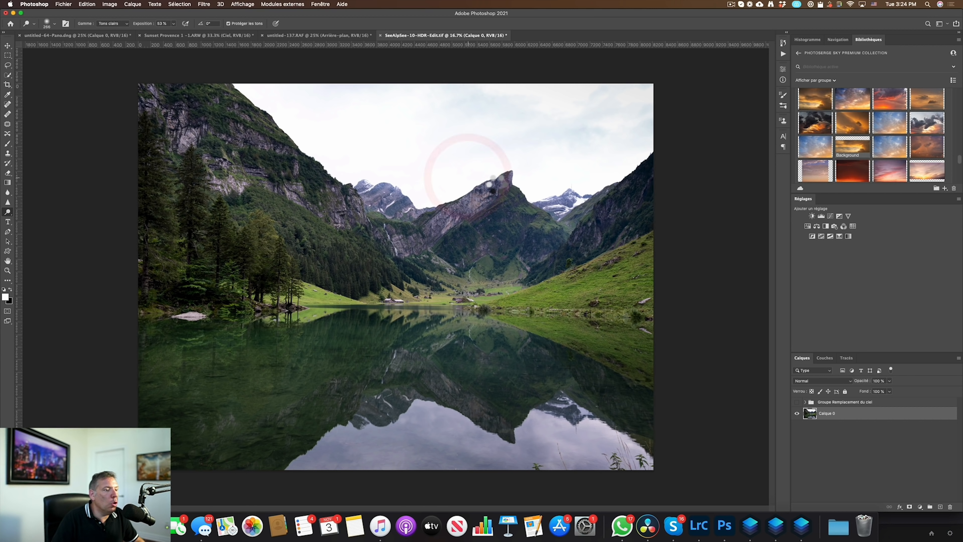
Position the placed sunset sky over the upper part of the photo and scale it to the image width, about 103 %.
drag(596, 172, 515, 166)
drag(637, 181, 662, 178)
drag(465, 243, 458, 196)
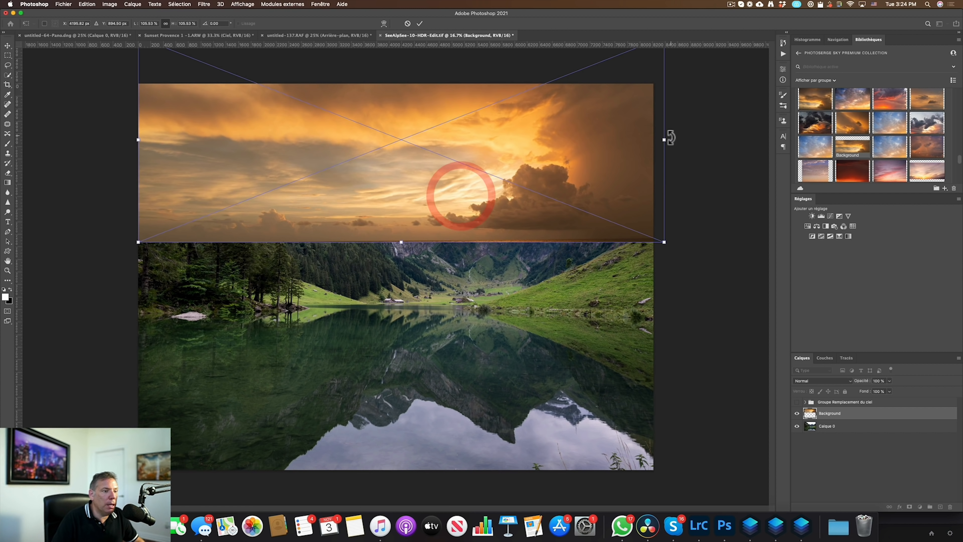
drag(664, 139, 656, 142)
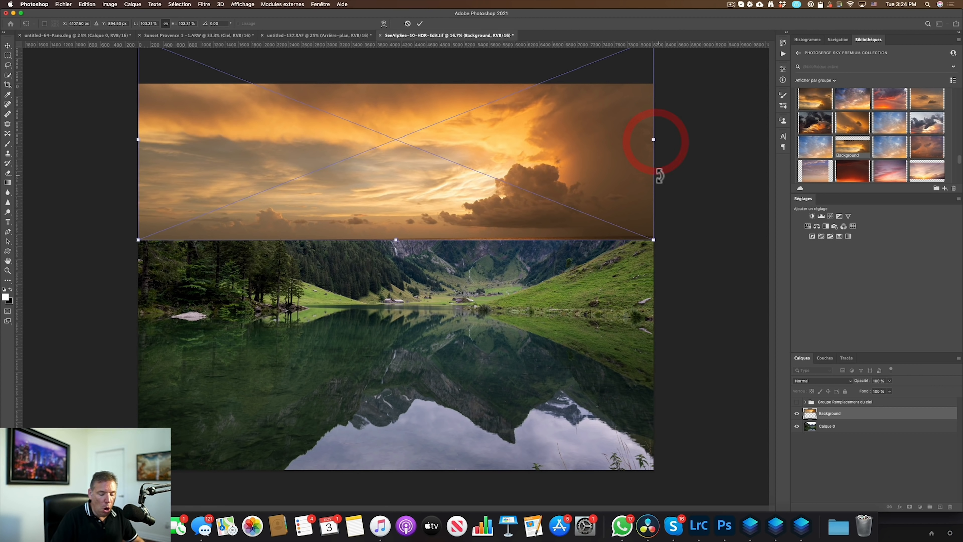
key(Return)
Duplicate the sunset sky layer, flip the copy with Symétrie axe vertical and place it directly below the original as a mirrored reflection.
drag(894, 417, 941, 508)
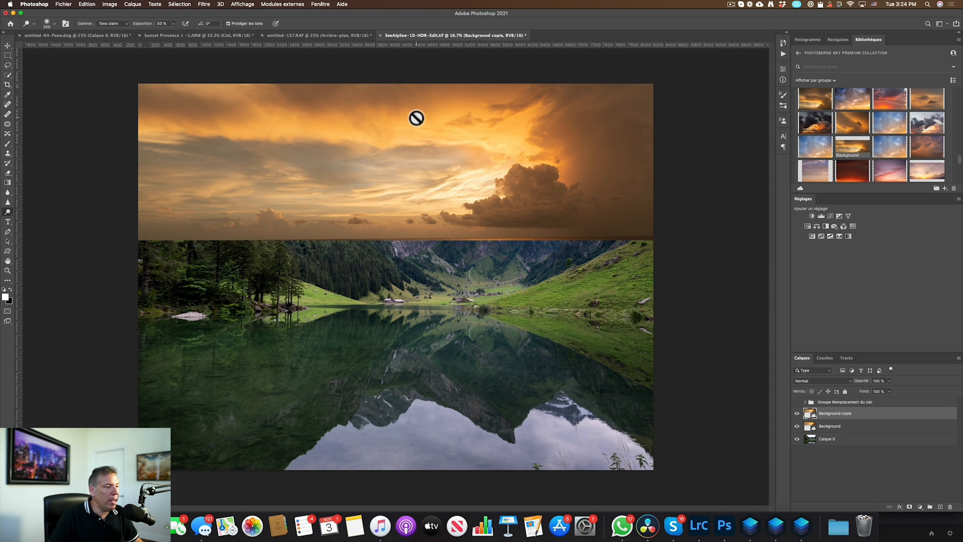
key(super+t)
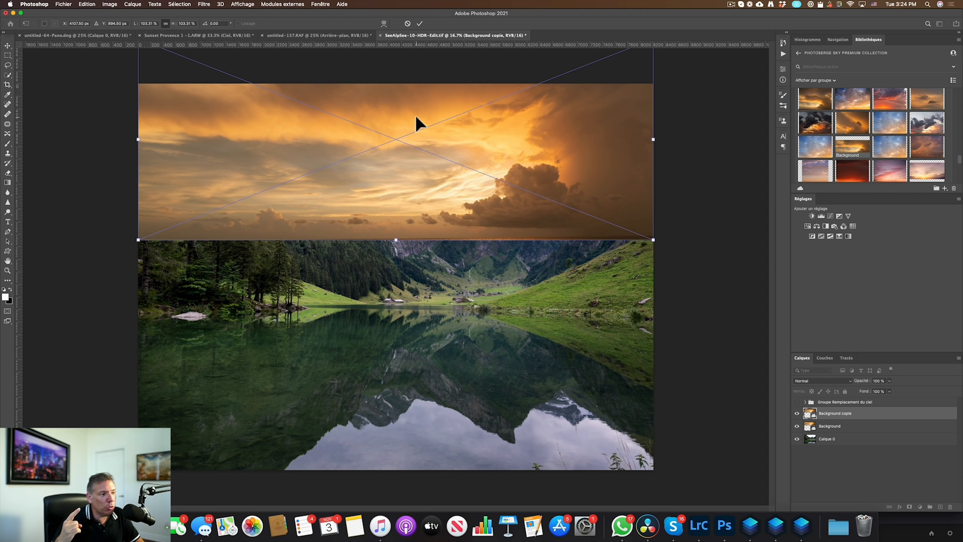
right_click(392, 195)
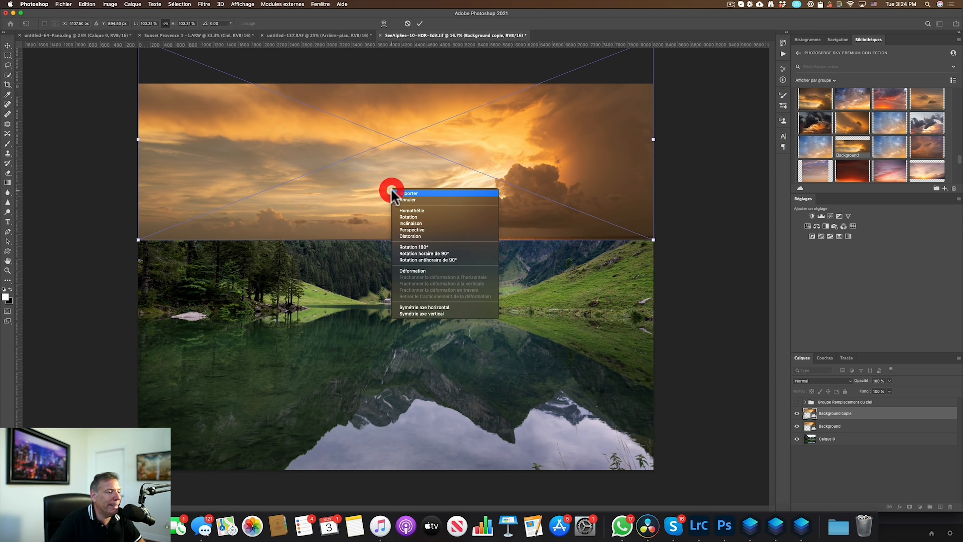
click(433, 311)
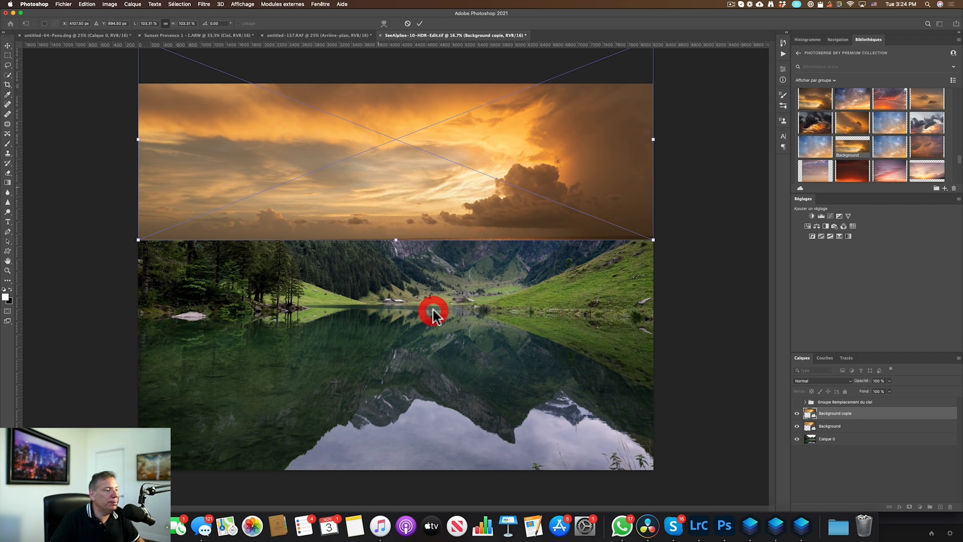
drag(415, 209, 409, 270)
key(Return)
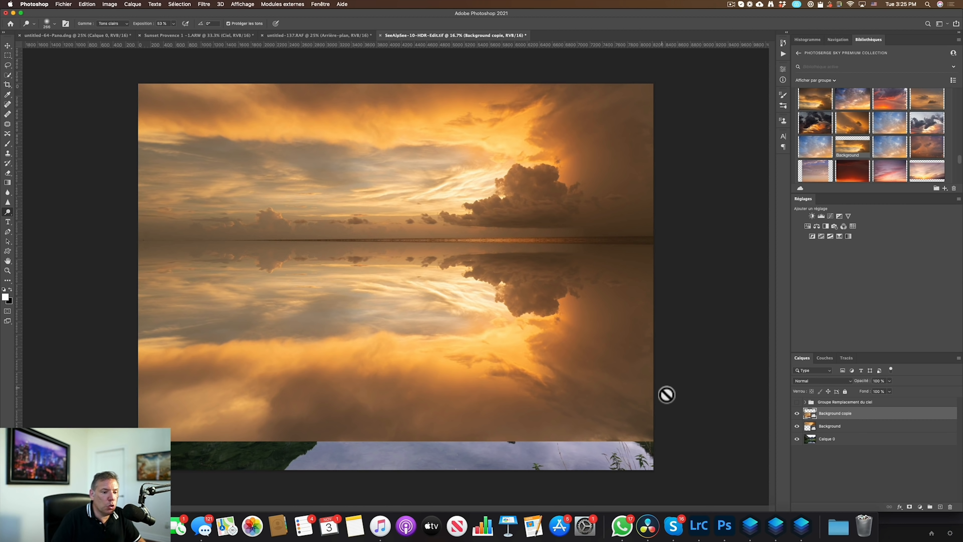
Merge the original and mirrored sky layers into one and set its blend mode to Produit.
shift+click(865, 426)
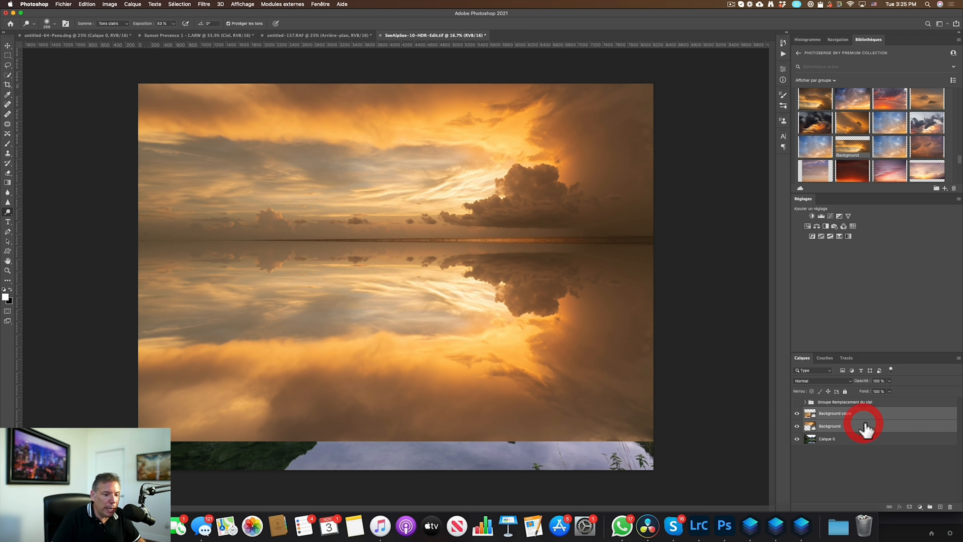
right_click(882, 415)
click(834, 407)
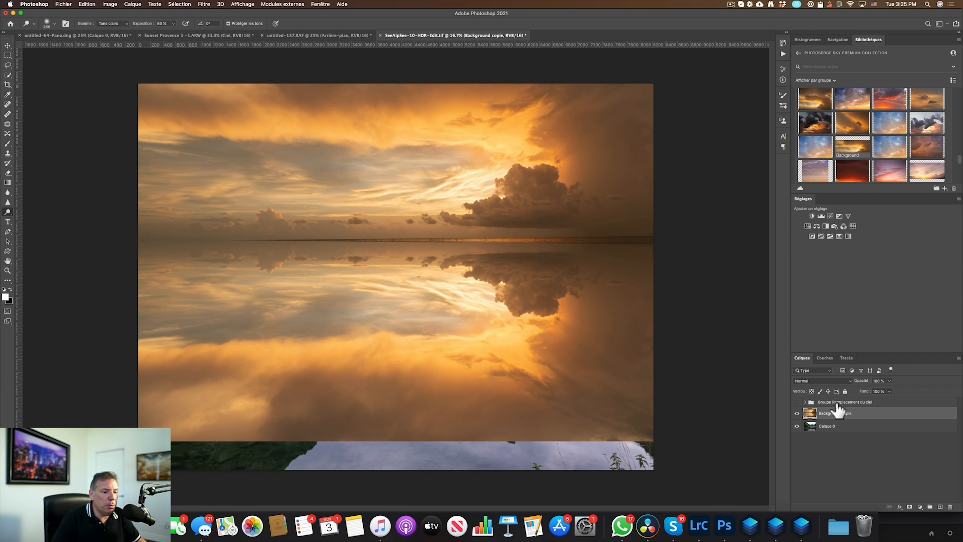
click(823, 382)
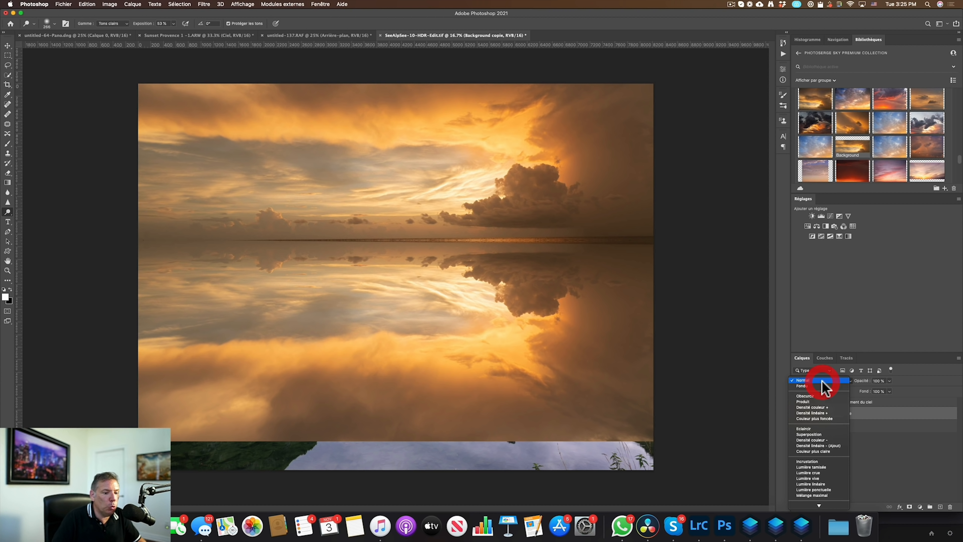
click(823, 401)
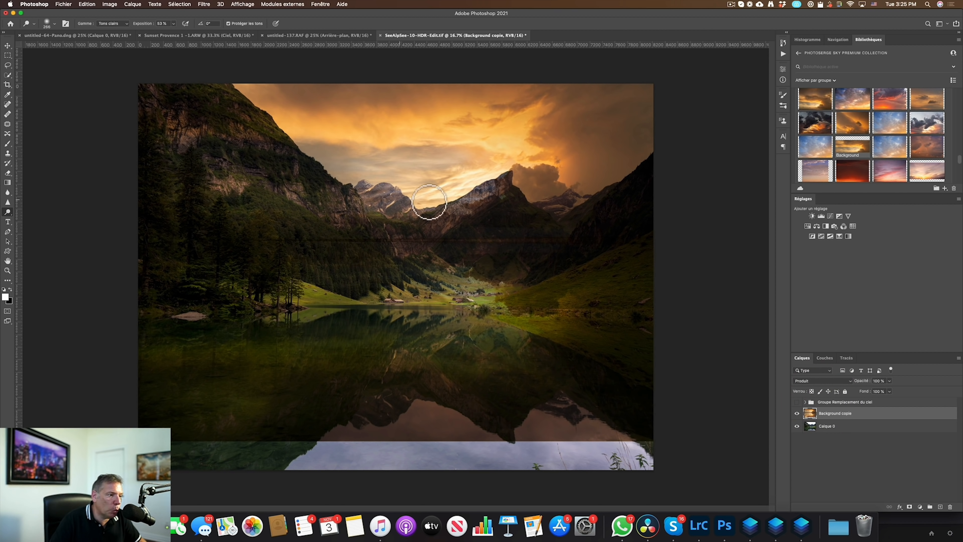
Inspect the blend around the mountain peak and stretch the merged sky layer to about 123 % height so it covers the whole lake.
key(z)
click(508, 182)
click(505, 186)
click(492, 192)
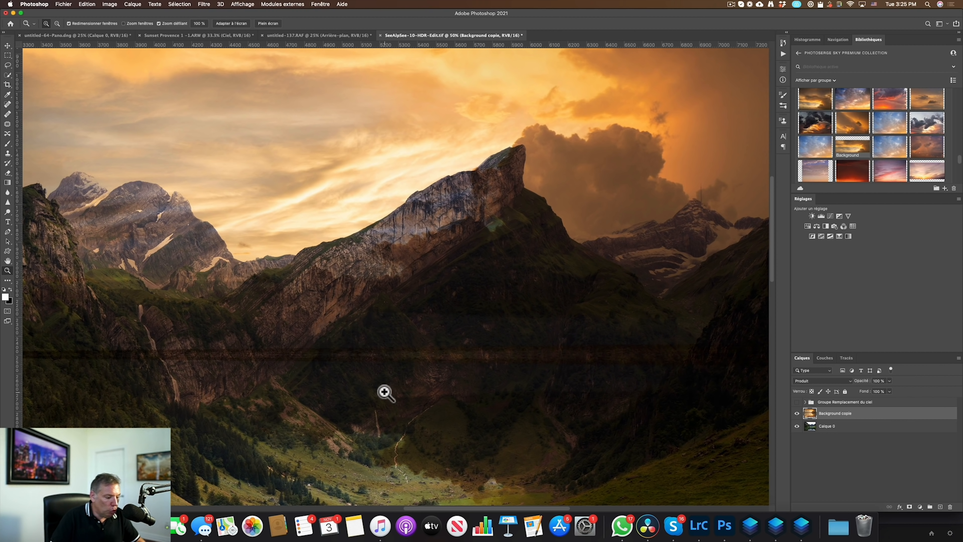
alt+click(365, 357)
alt+click(358, 359)
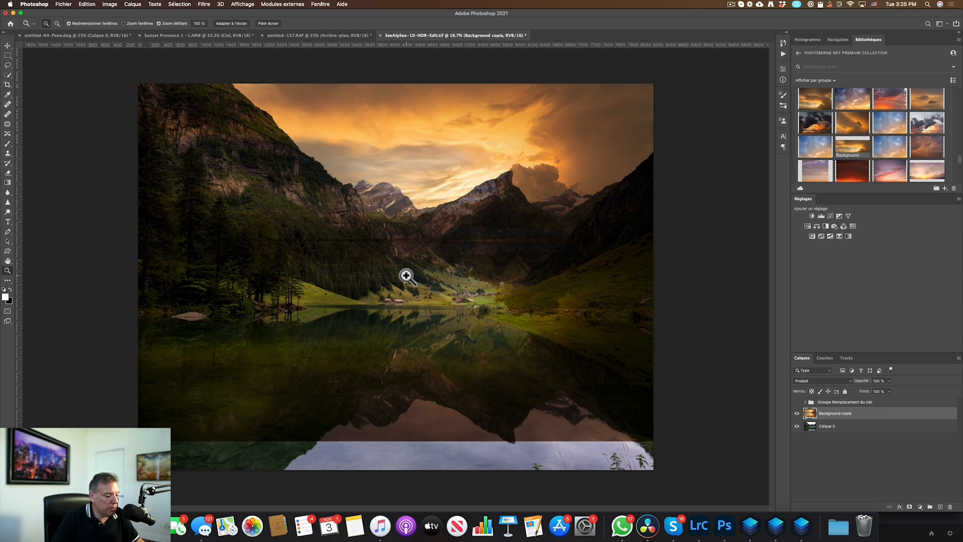
key(super+t)
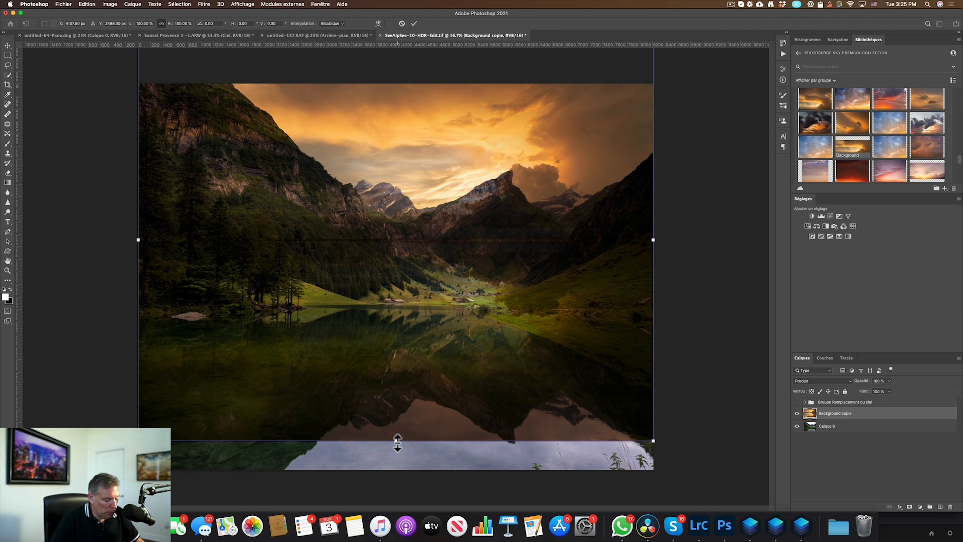
drag(397, 440, 405, 530)
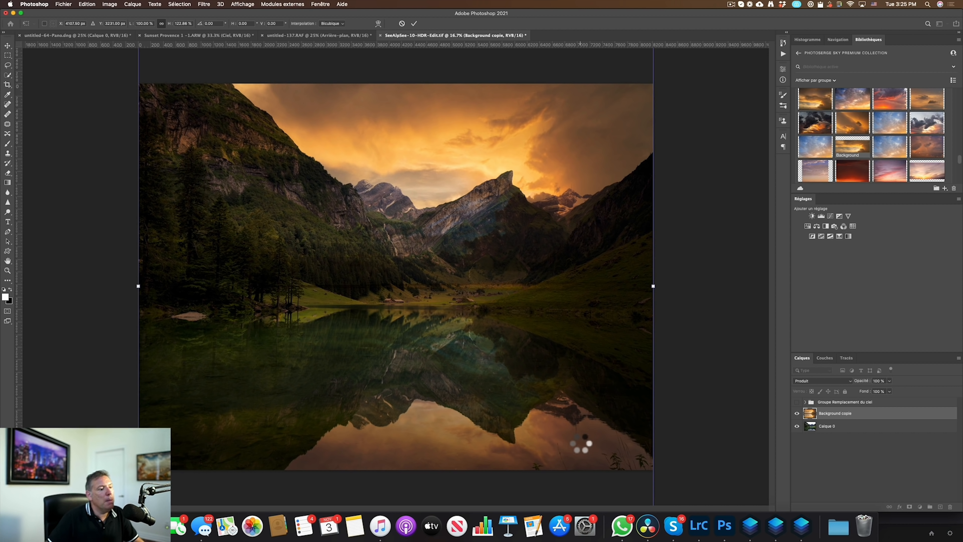
Hide the Background copie layer and select the sky and its lake reflection on Calque 0 with the Quick Selection tool.
click(797, 413)
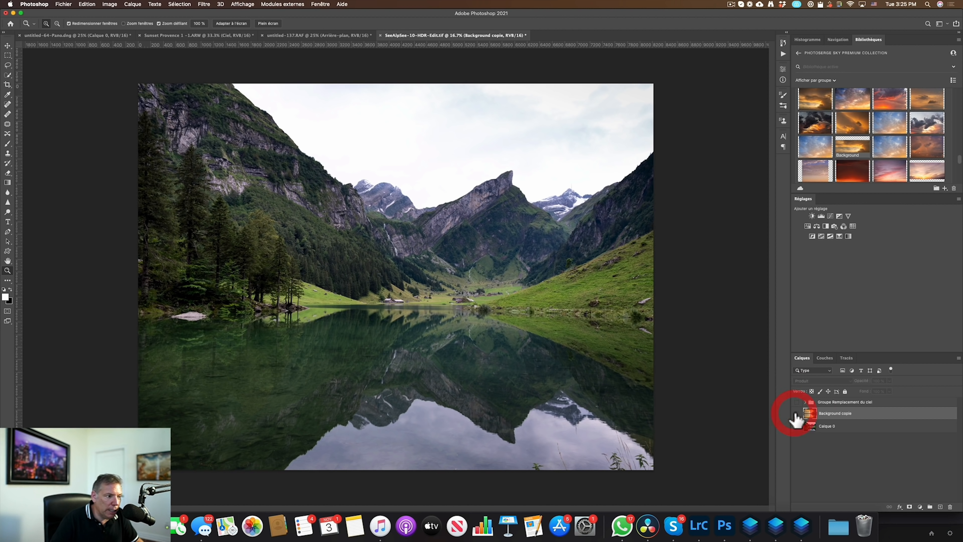
click(811, 427)
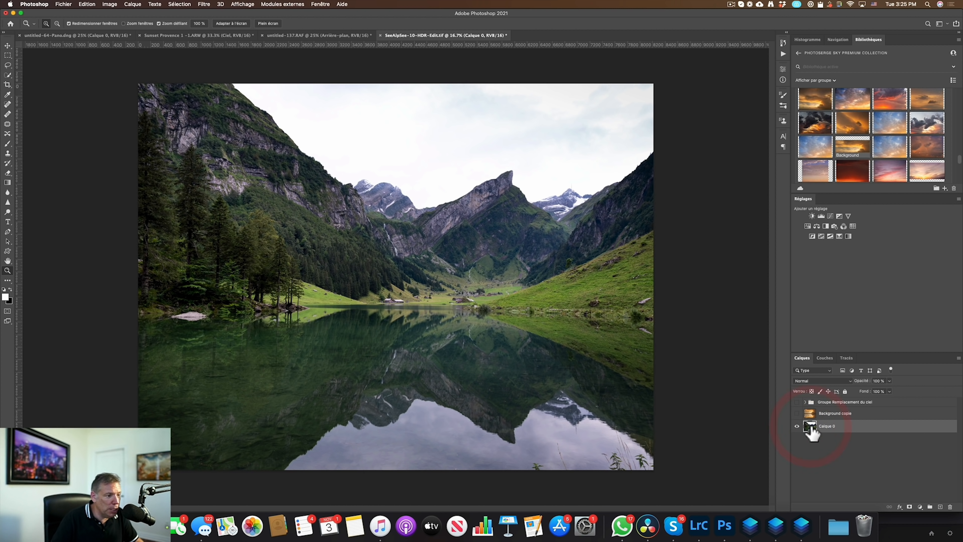
key(w)
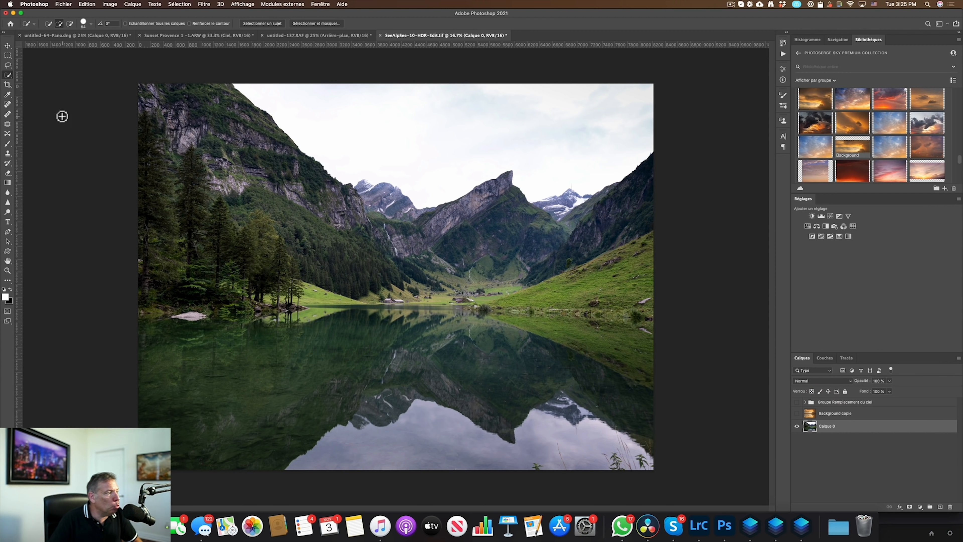
right_click(9, 73)
click(8, 74)
click(384, 72)
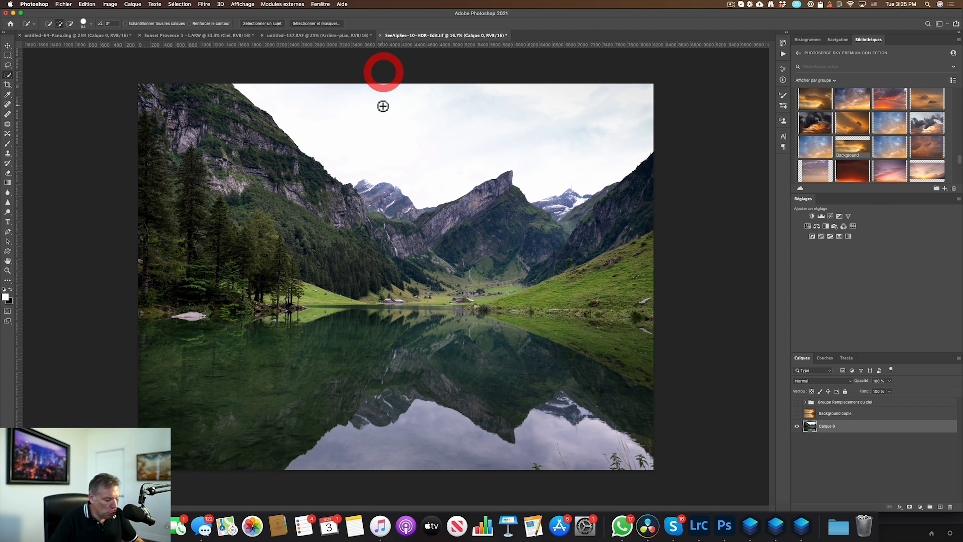
drag(378, 133, 584, 136)
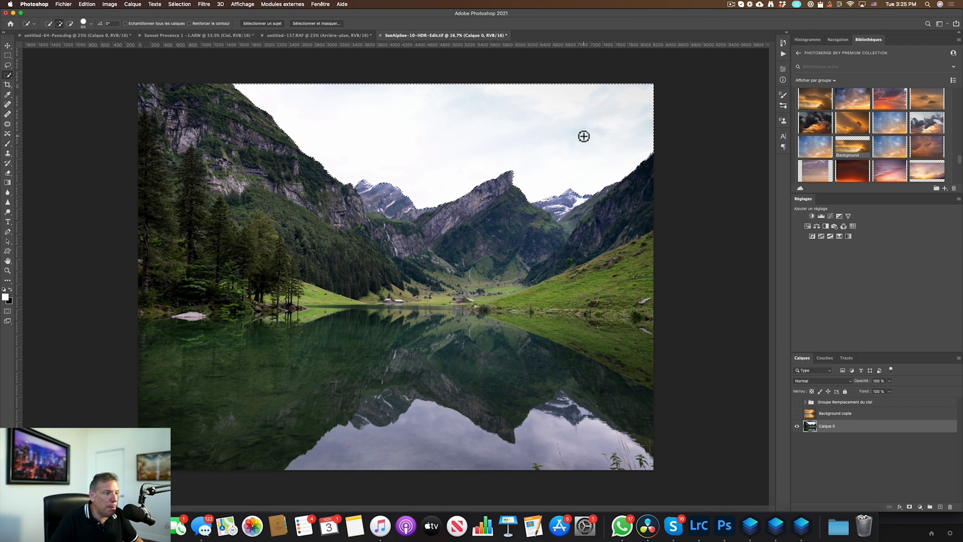
drag(404, 441, 529, 441)
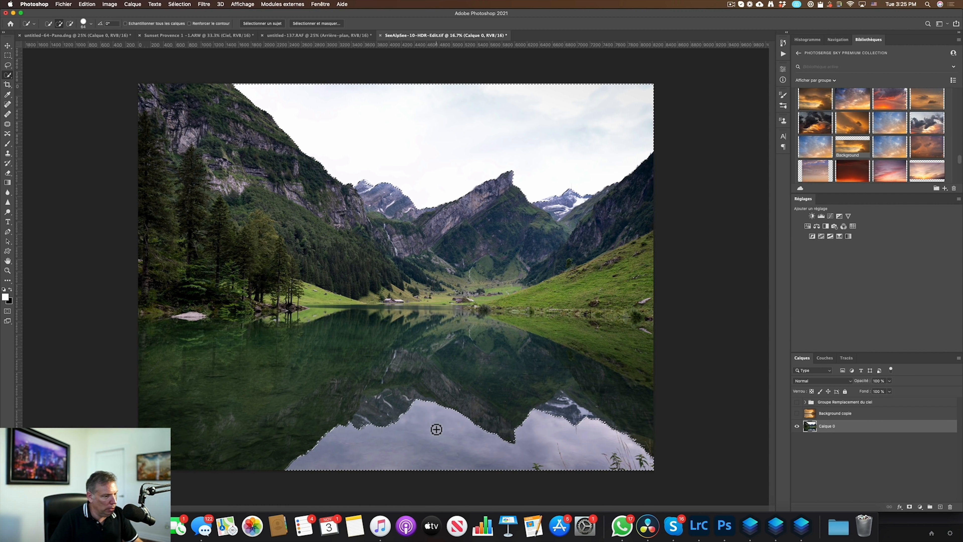
Invert the selection to cover the landscape, then make the Background copie layer active and visible.
click(179, 4)
click(187, 35)
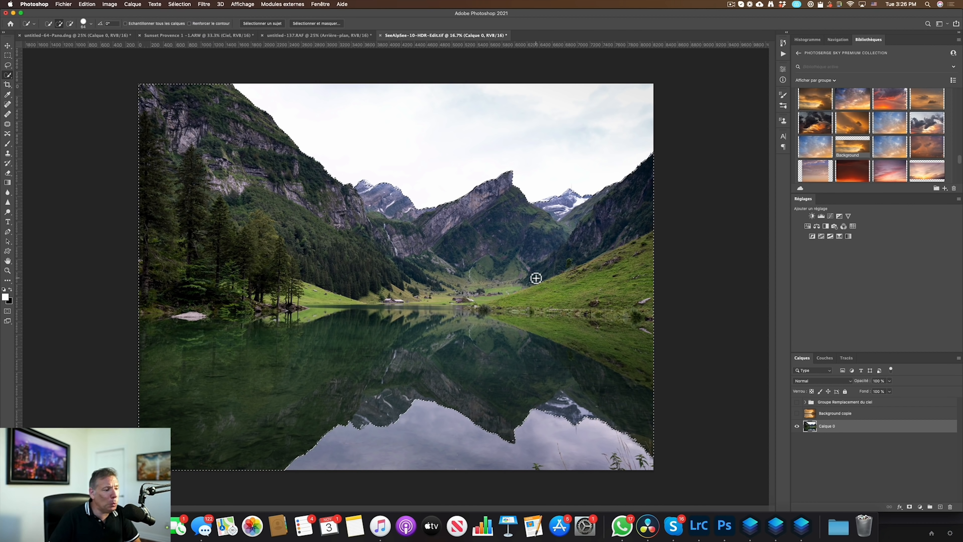
click(895, 415)
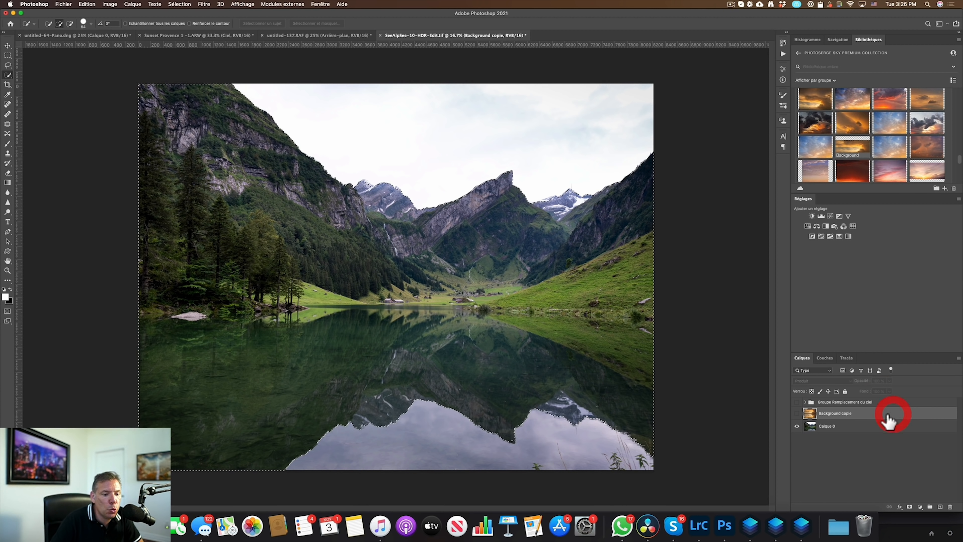
click(798, 413)
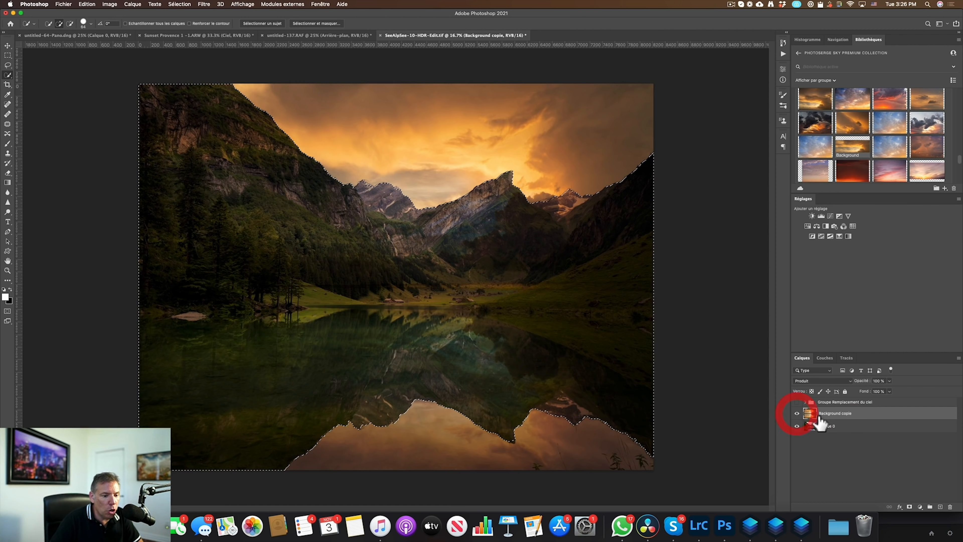
Apply a Gaussian blur with a 129.5-pixel radius to the selected landscape area of the Background copie layer, and remove the selection.
click(204, 4)
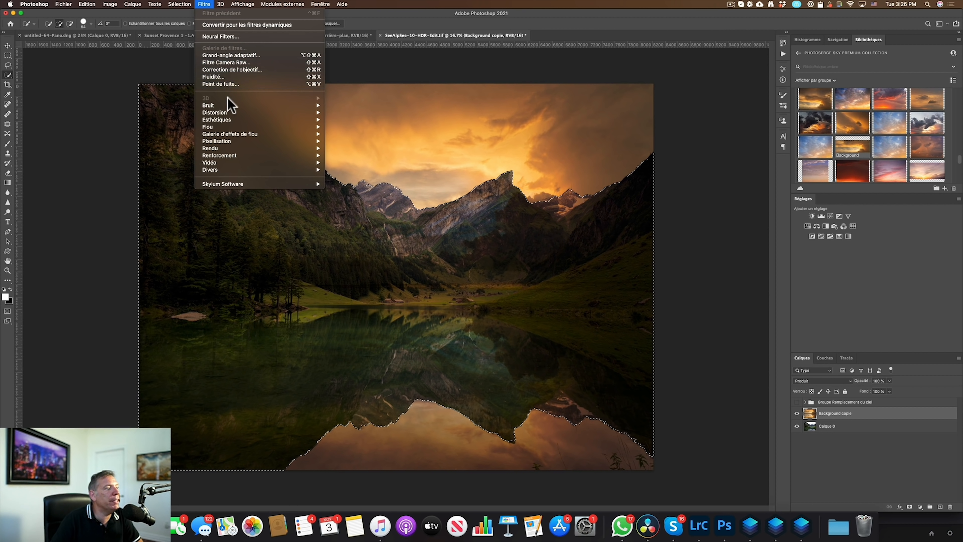
mouse_move(238, 129)
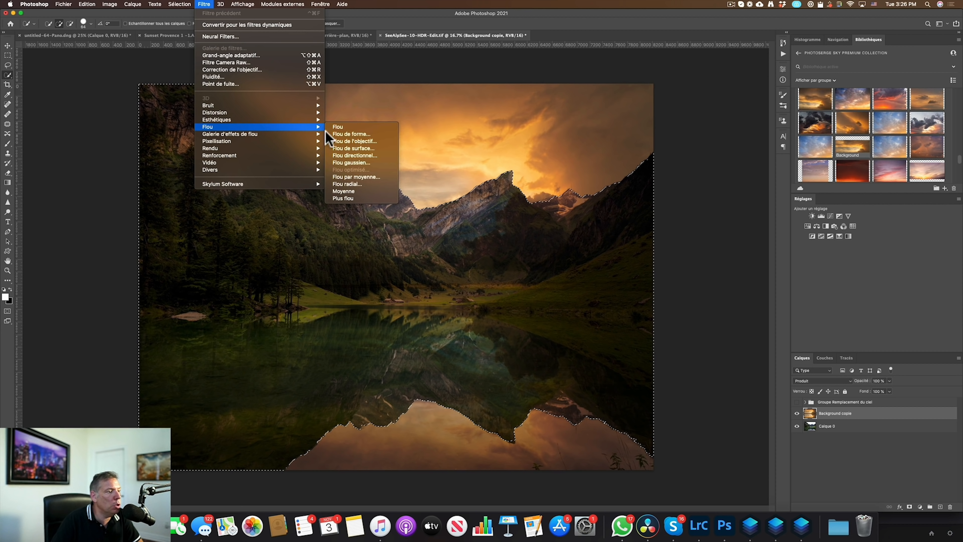
click(385, 164)
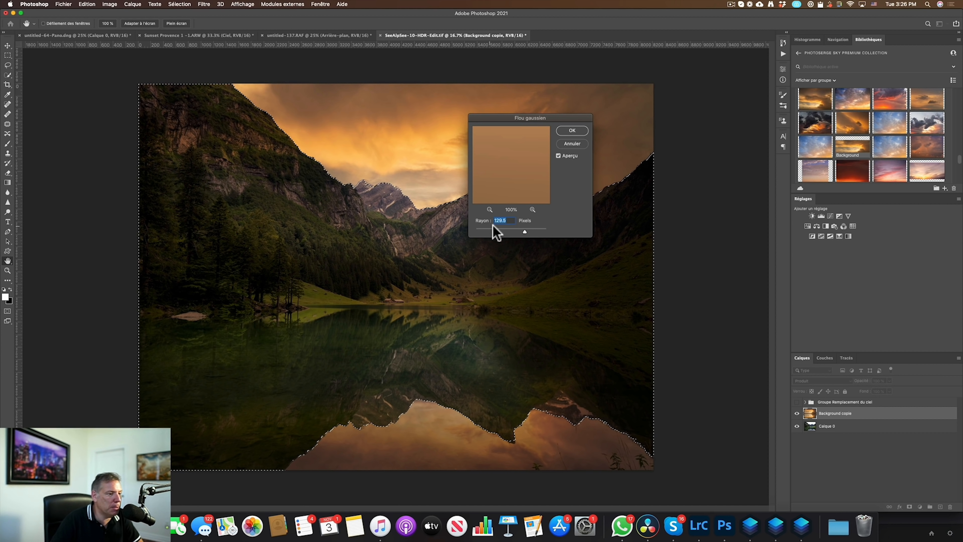
drag(524, 119, 249, 96)
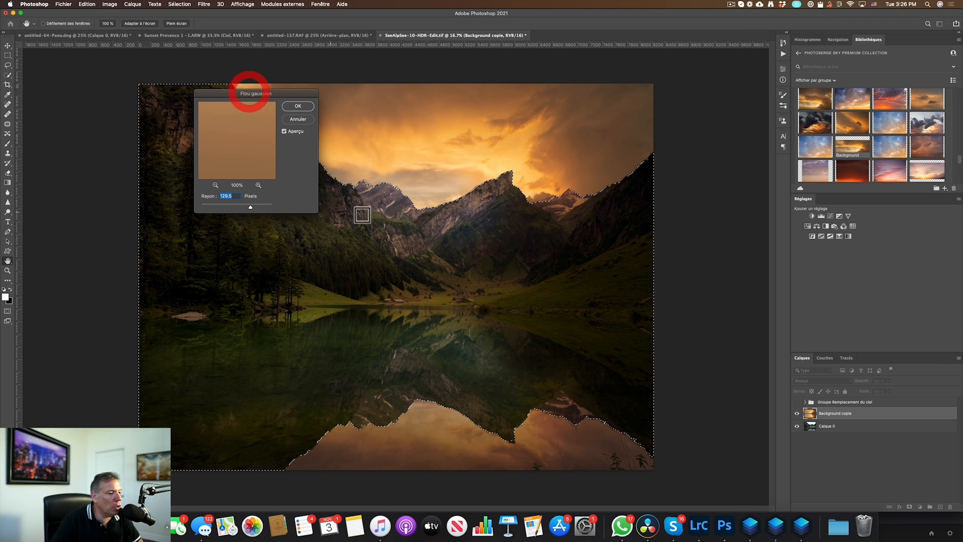
click(284, 132)
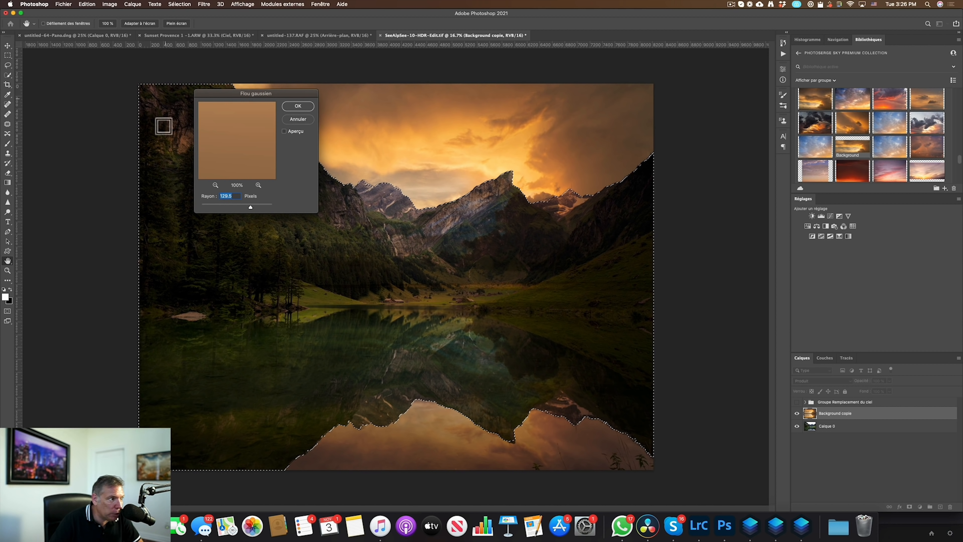
click(284, 131)
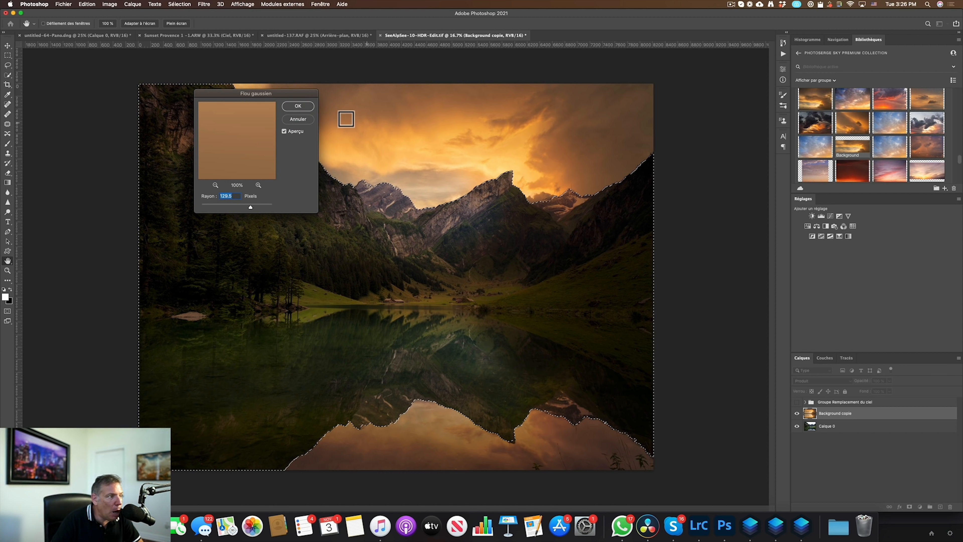
click(297, 106)
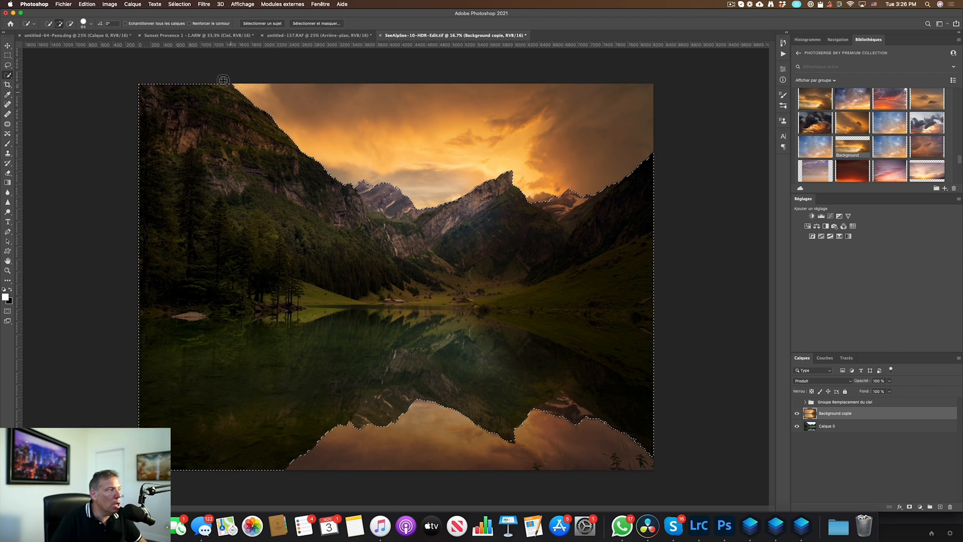
click(179, 5)
click(188, 20)
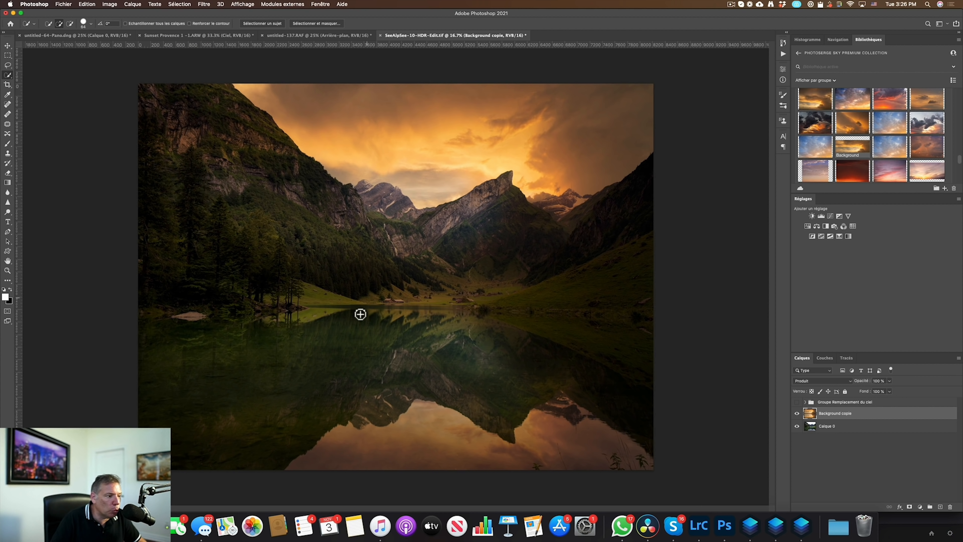
Inspect the blurred Background copie layer in Normal blend mode, and return it to Produit.
click(830, 381)
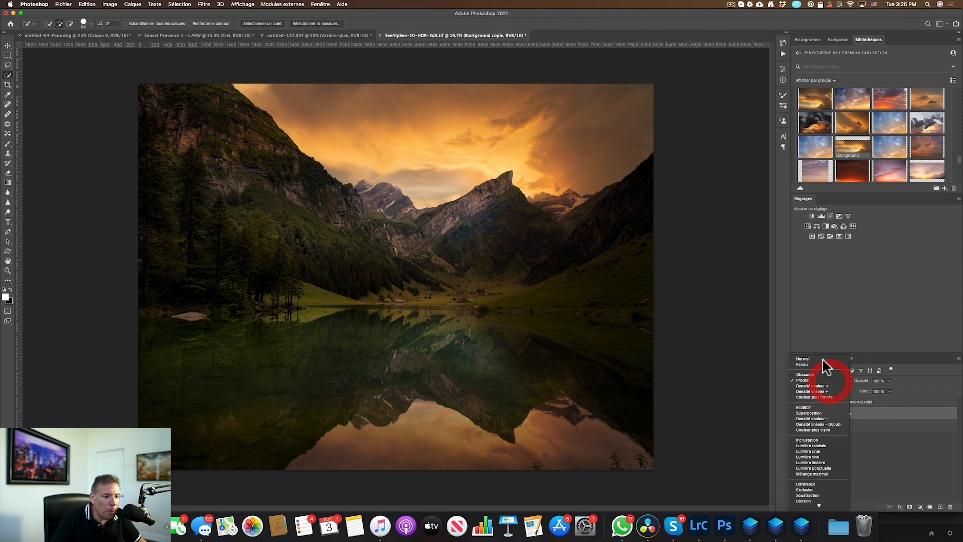
click(824, 363)
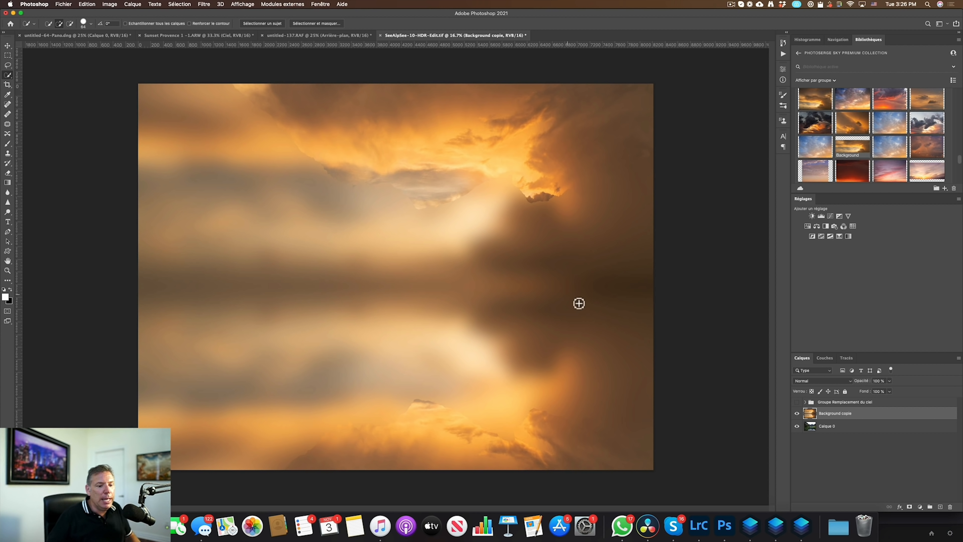
click(805, 381)
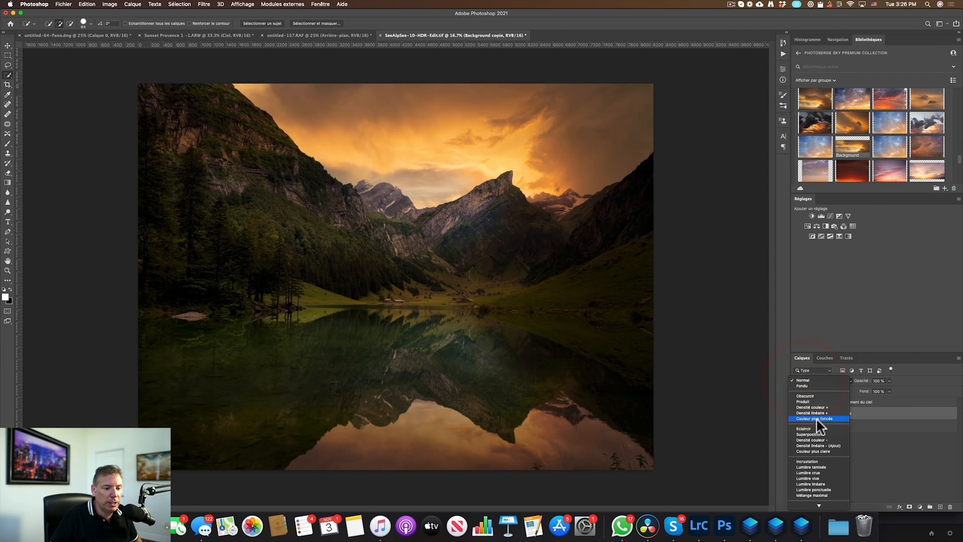
click(821, 399)
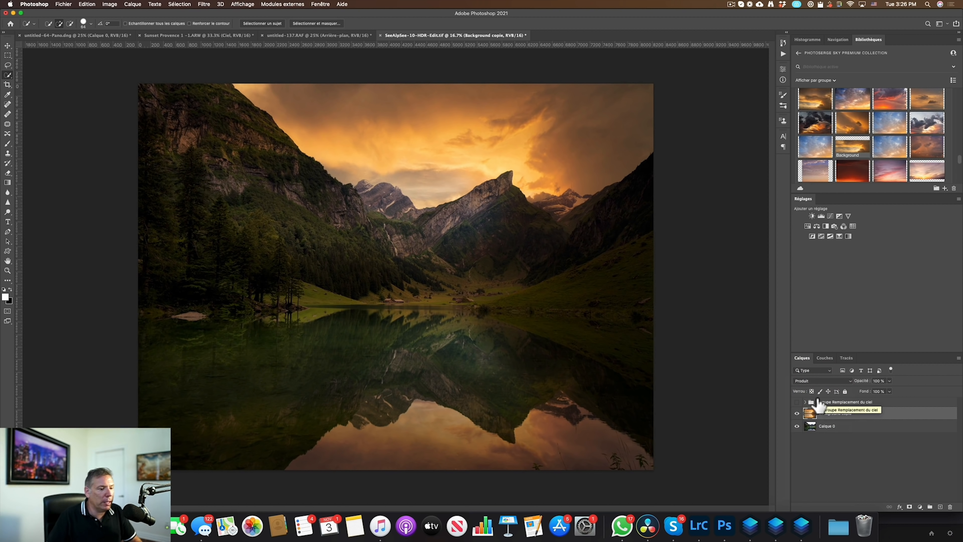
Add a layer mask to Background copie and paint black at 20 % brush opacity over the meadows, shoreline and lake to lighten them.
click(910, 508)
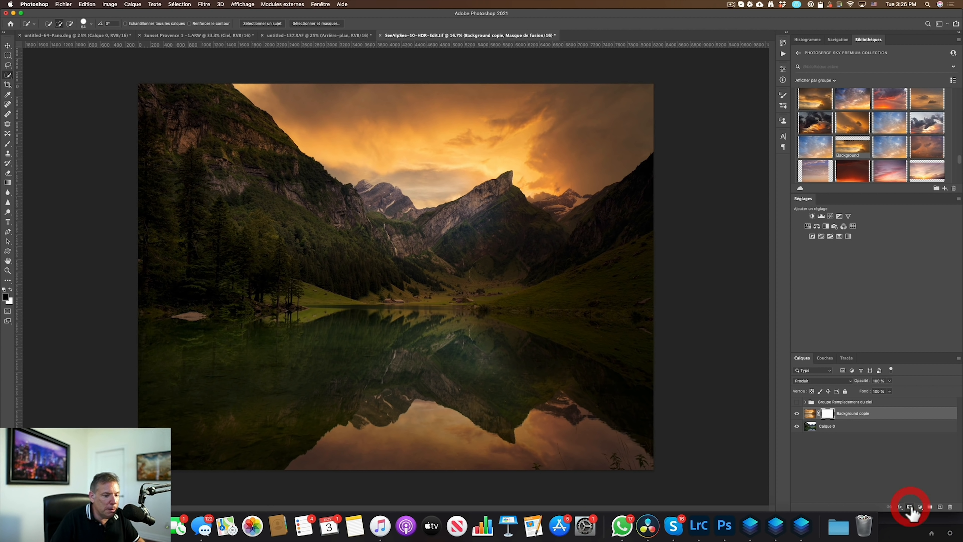
key(b)
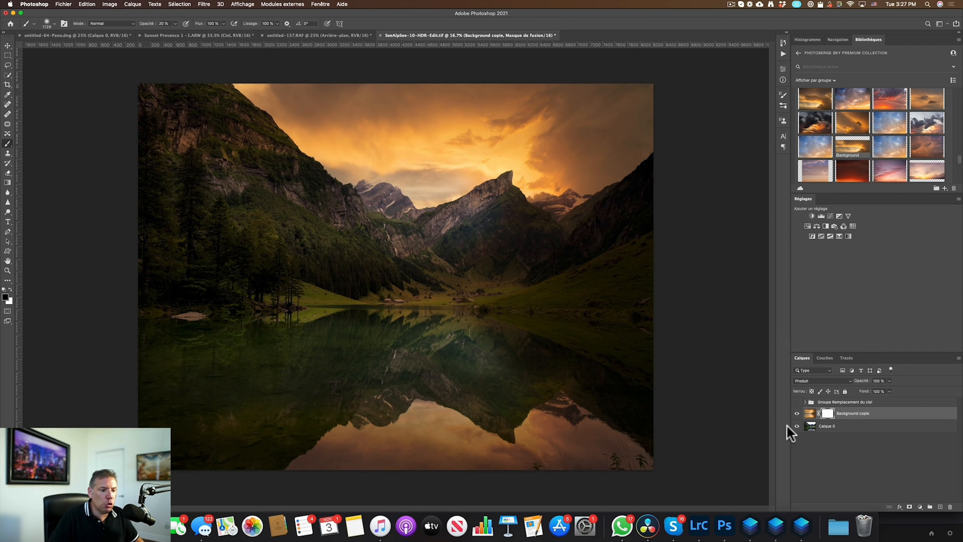
click(828, 413)
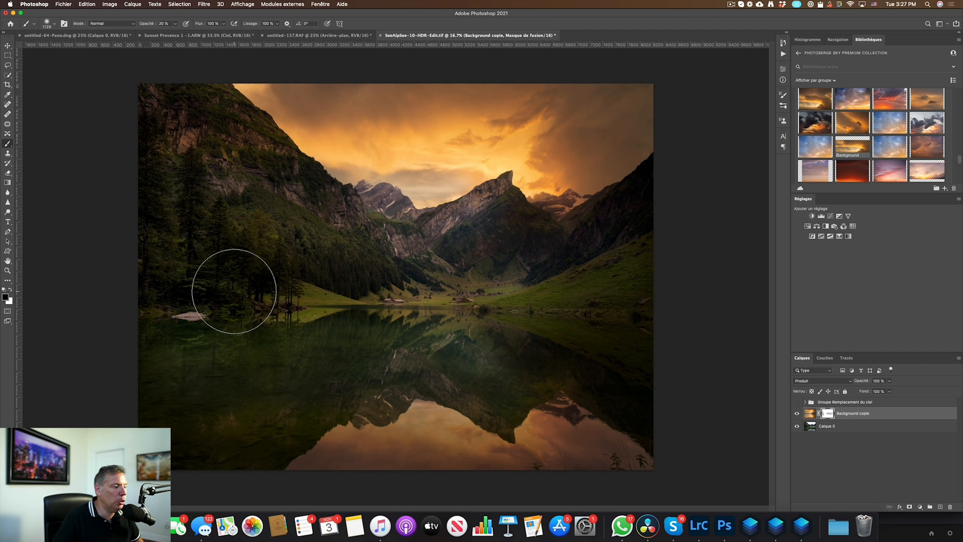
drag(515, 315, 596, 303)
drag(323, 451, 580, 447)
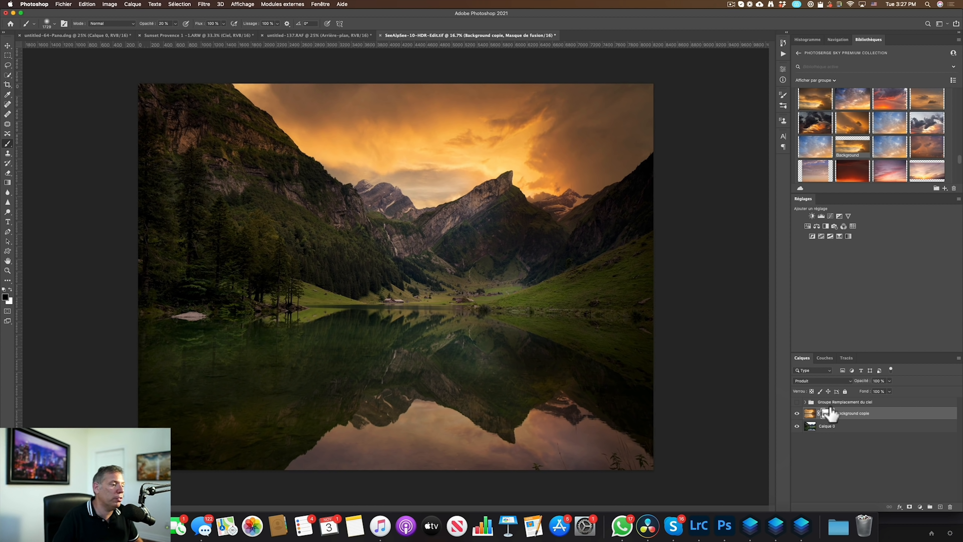